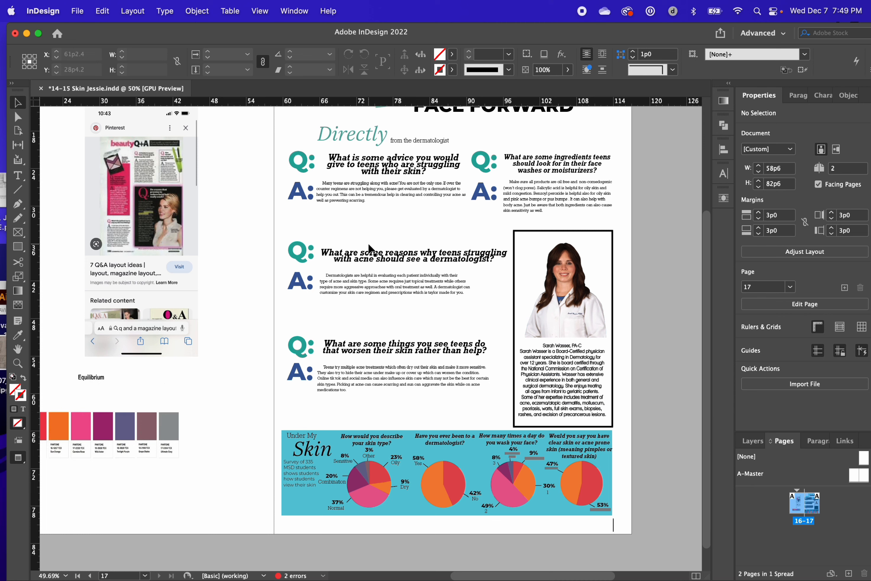
Step: Show the guides and widen the blue survey box to 60p0, from the spine to the outer bleed edge
key("w")
scroll(482, 384, "up", 1)
scroll(482, 383, "down", 3)
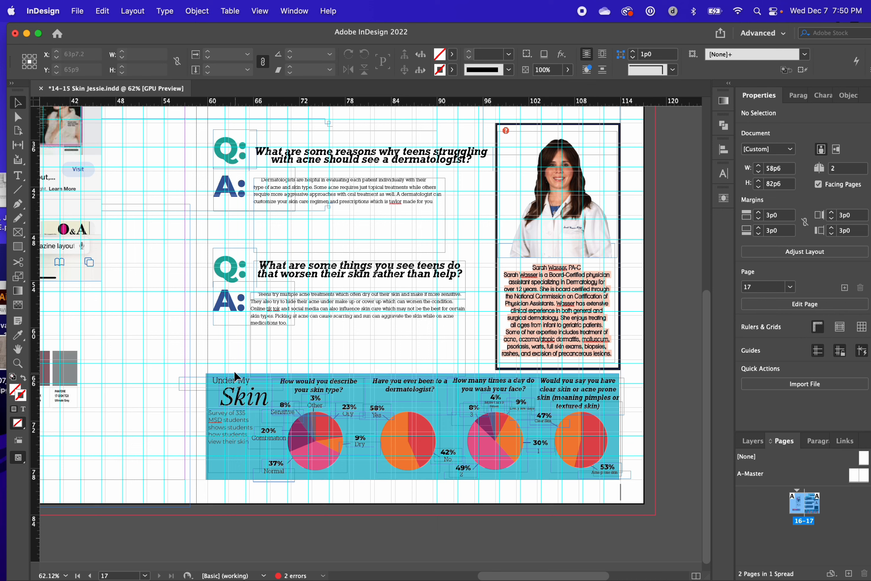
left_click(220, 458)
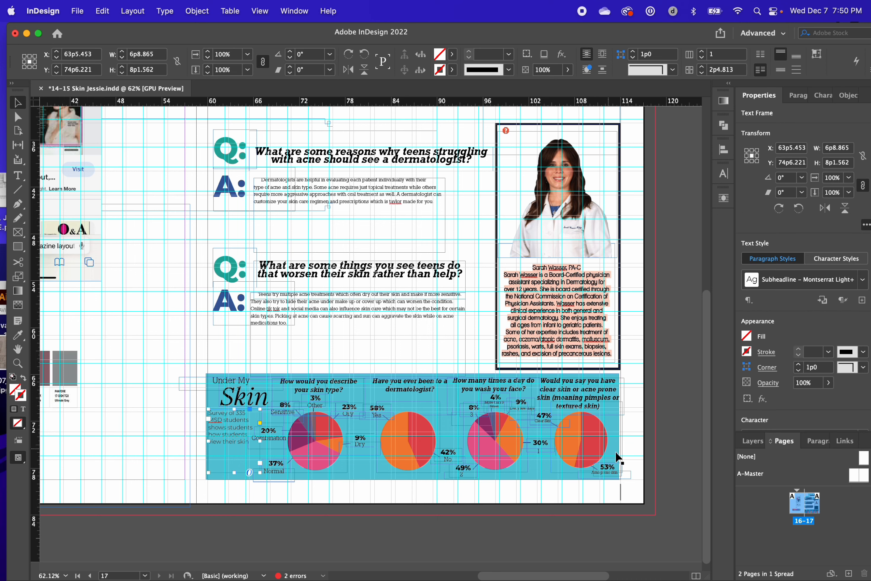
left_click(563, 475)
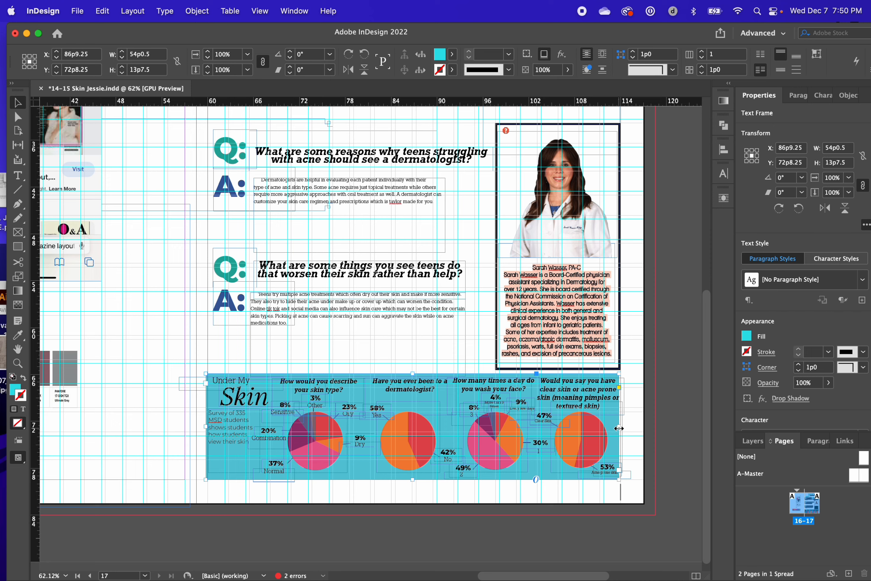
left_click_drag(619, 428, 655, 428)
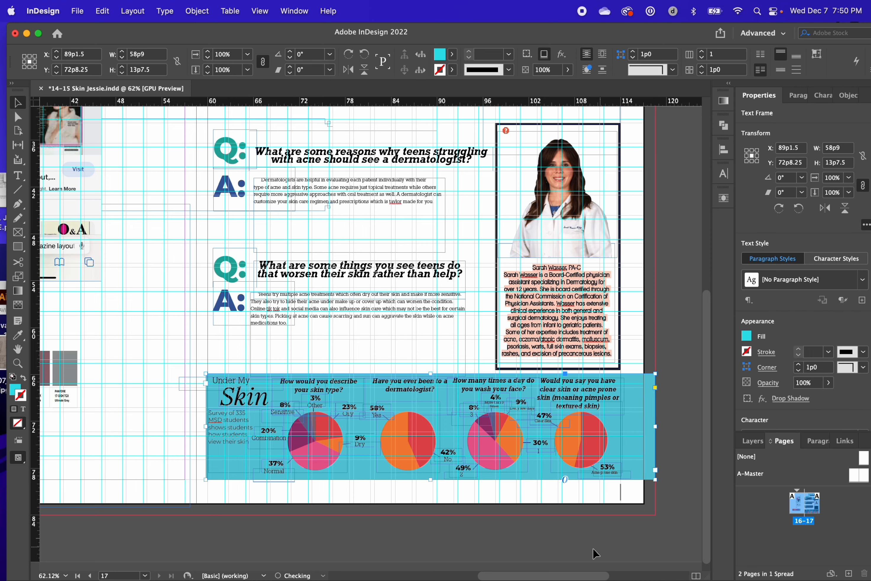
left_click_drag(208, 427, 198, 427)
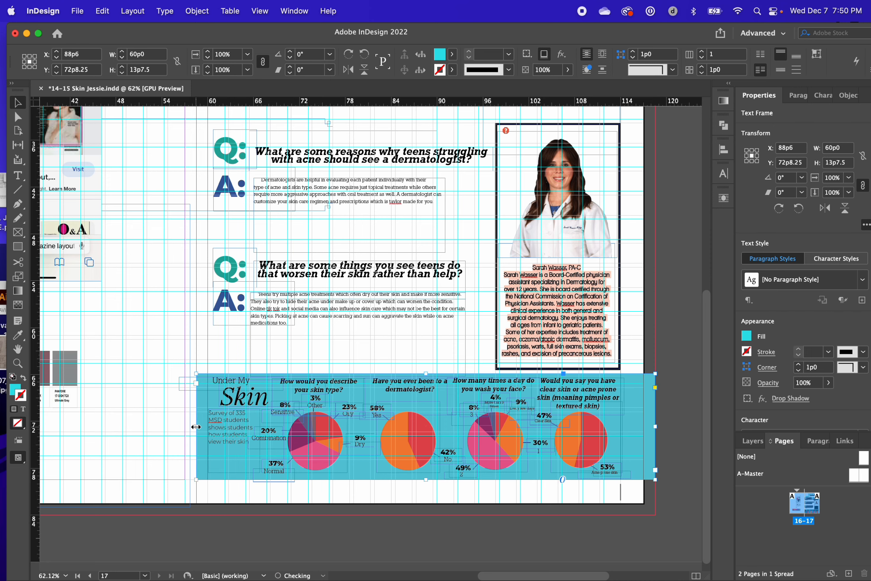
left_click(198, 330)
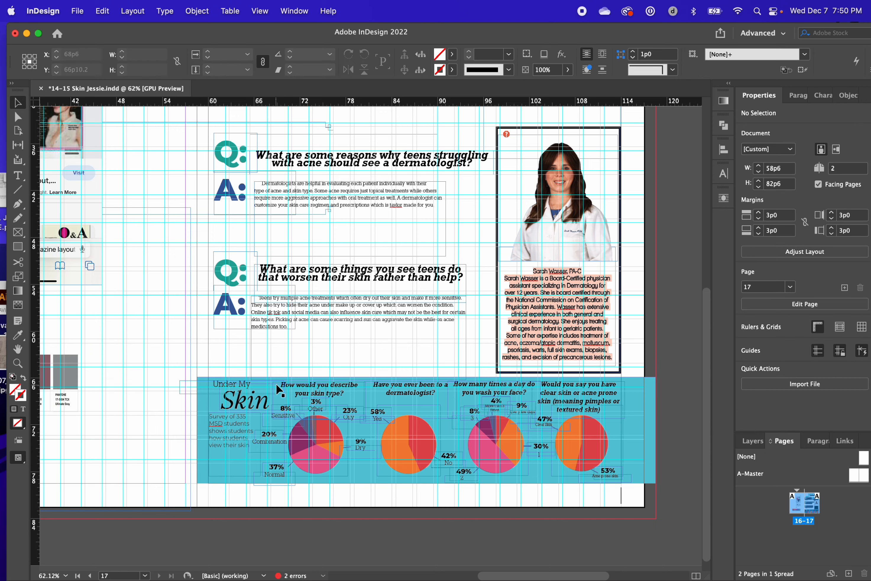
Step: Shorten the text frame of the last answer so that it ends above the blue survey box
left_click(264, 375)
key("super+equal")
key("super+equal")
key("super+equal")
key("super+equal")
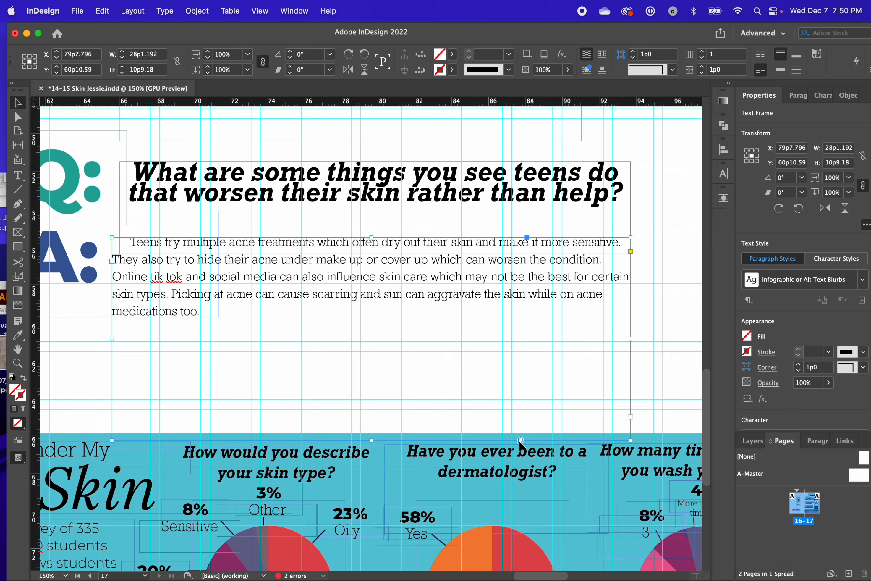
scroll(540, 430, "right", 10)
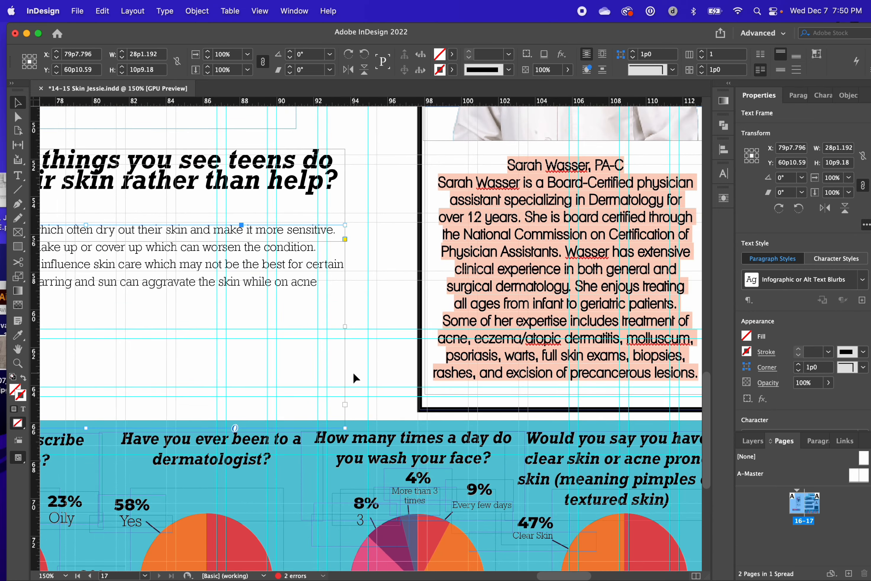
left_click(336, 372)
left_click(336, 372)
scroll(275, 382, "left", 14)
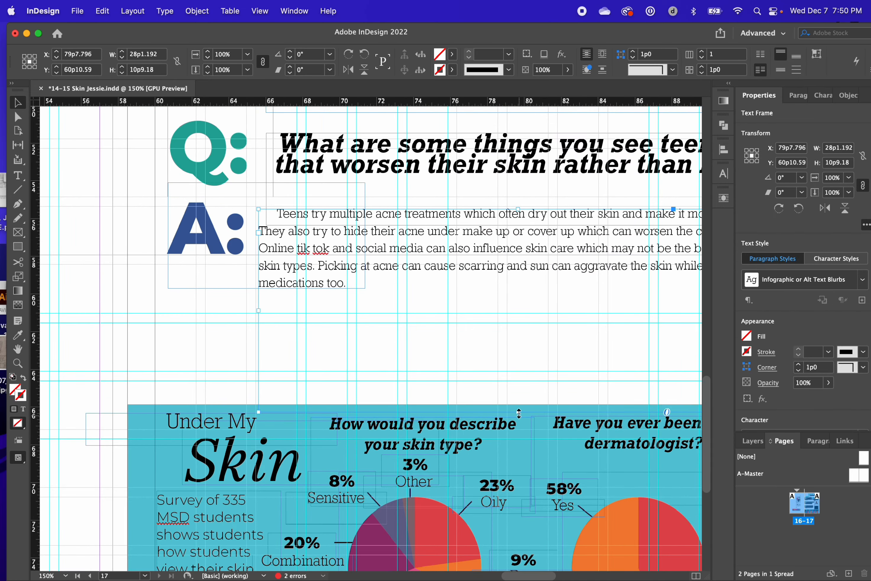
left_click_drag(518, 412, 519, 349)
Step: Raise the upper edge of the blue survey box to a guide, making it about 14p10.8 high
left_click(511, 414)
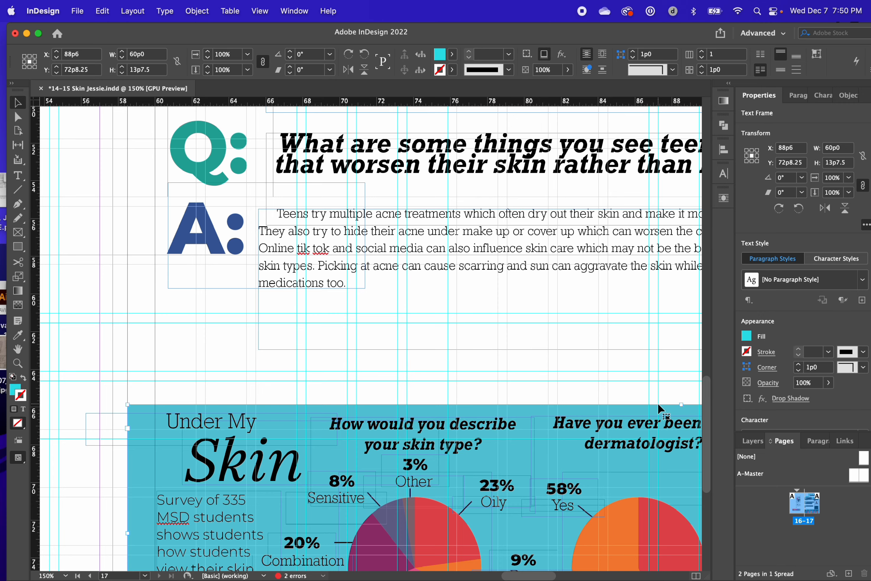
scroll(658, 405, "left", 1)
left_click_drag(658, 405, 644, 375)
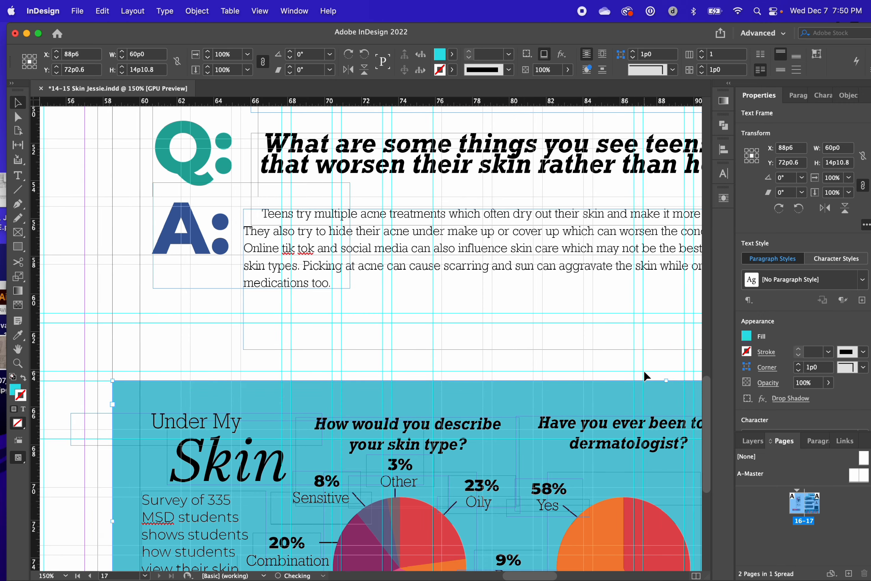
left_click(644, 370)
Step: Review the whole page from headline to survey box, with guides and frame edges shown and hidden
scroll(644, 371, "right", 4)
scroll(644, 370, "down", 2)
key("super+minus")
key("super+minus")
key("super+minus")
key("super+minus")
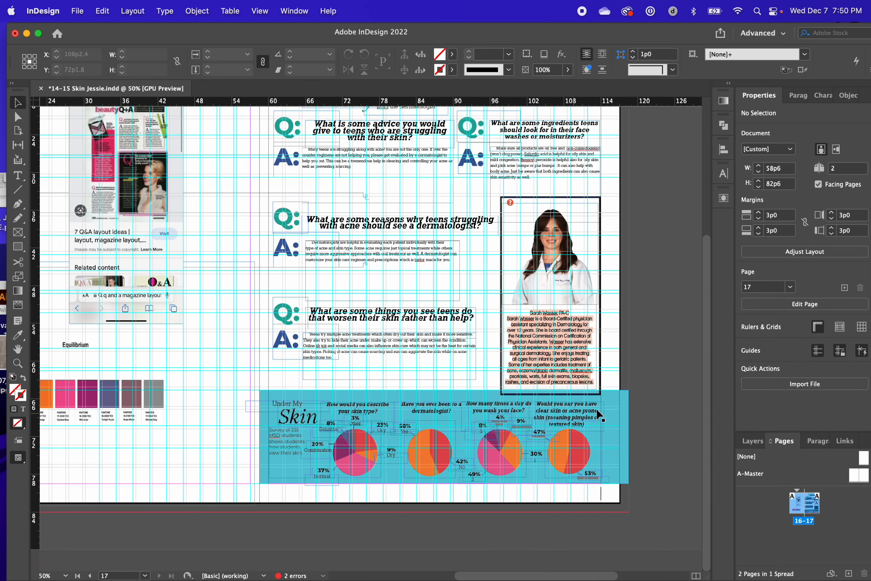
scroll(522, 419, "left", 1)
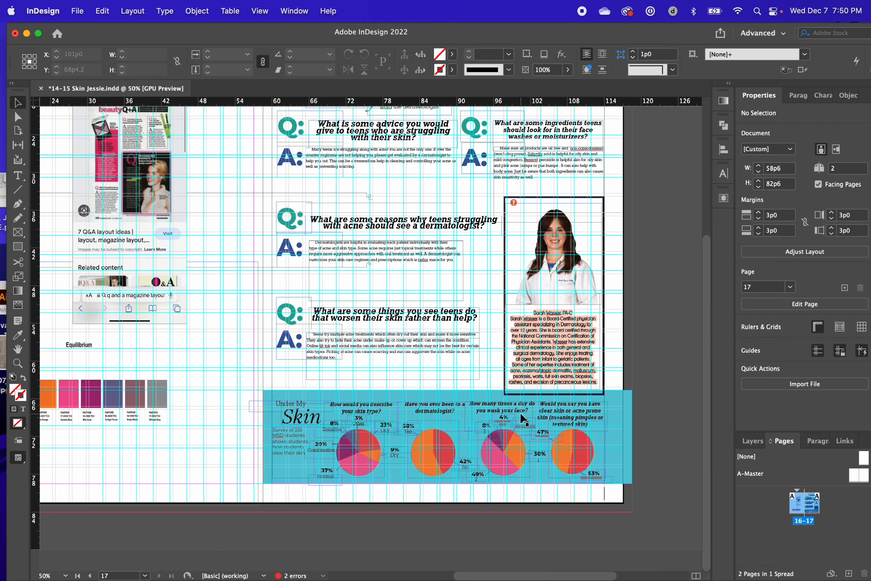
scroll(522, 419, "up", 5)
scroll(523, 416, "down", 4)
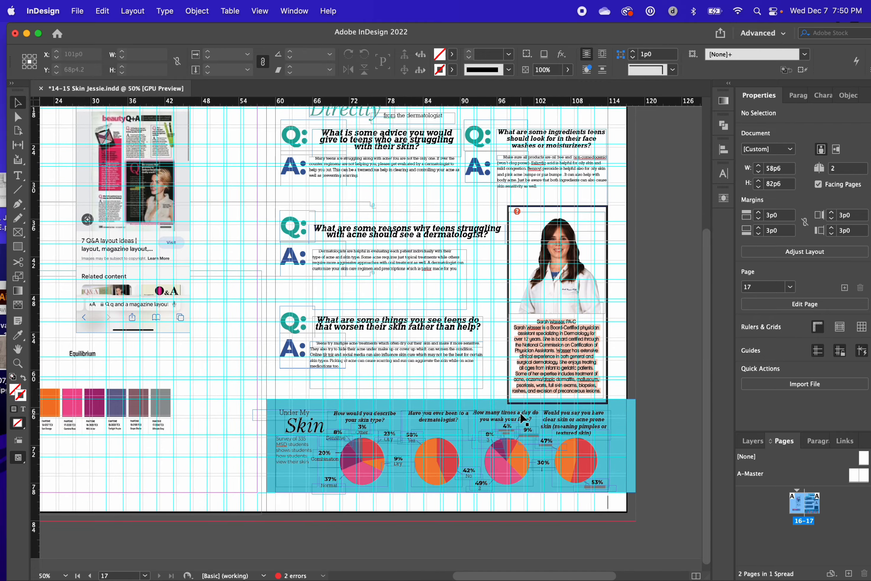
scroll(518, 391, "up", 5)
scroll(518, 389, "down", 1)
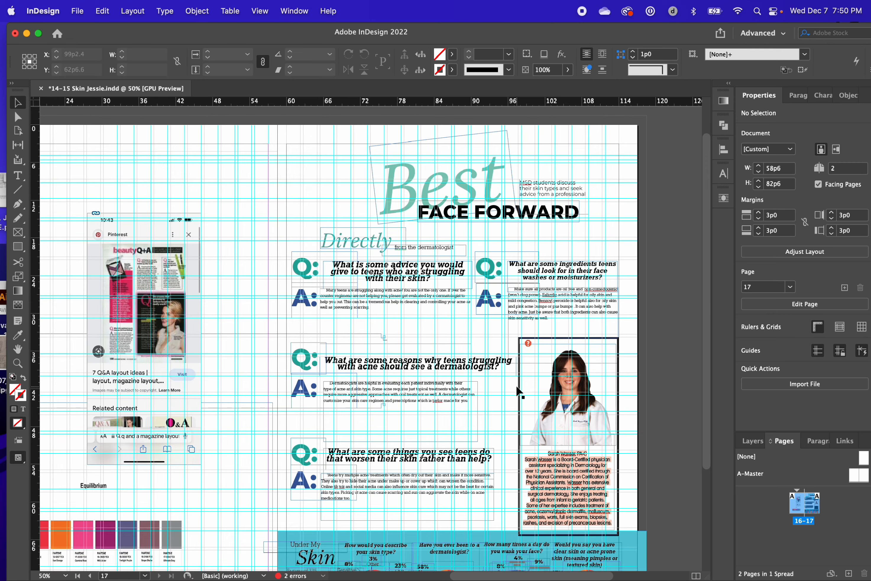
key("w")
key("w")
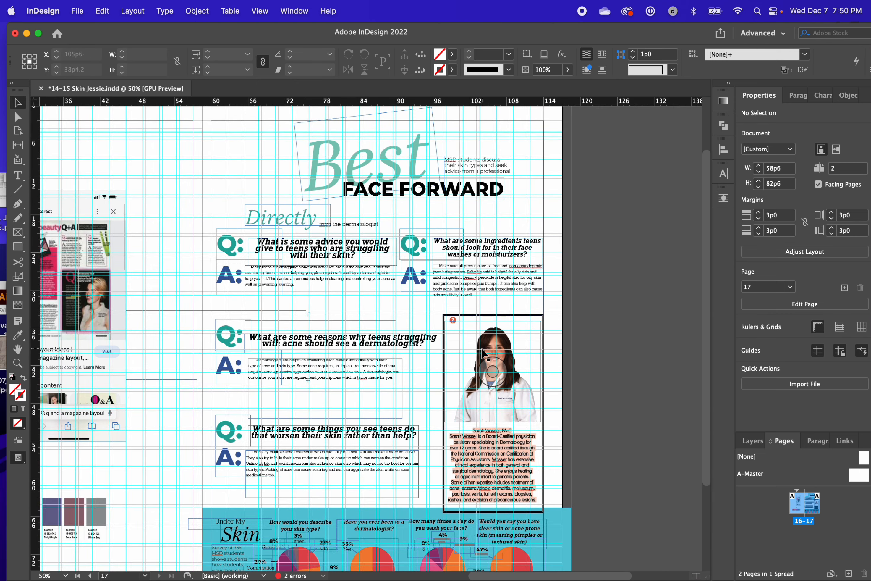
Step: Open the list of linked files and look at the relink options for the dermatologist's photo
mouse_move(566, 33)
left_mouse_down()
mouse_move(551, 32)
mouse_move(570, 248)
mouse_move(569, 34)
mouse_move(579, 28)
left_mouse_up()
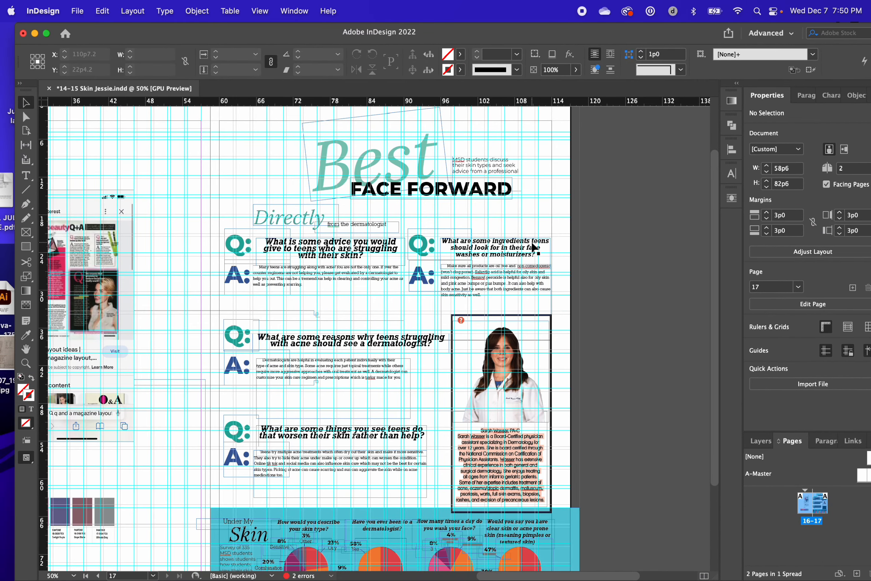
left_click(851, 439)
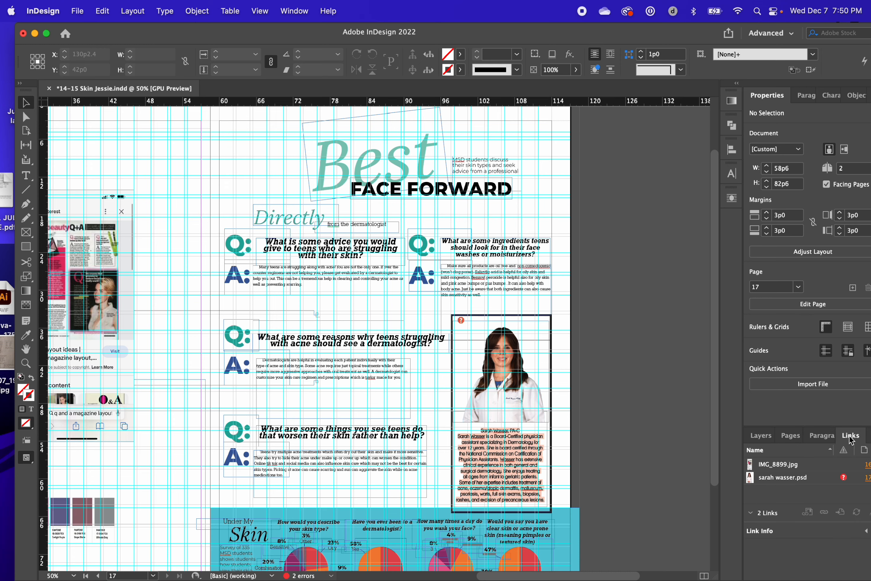
right_click(805, 476)
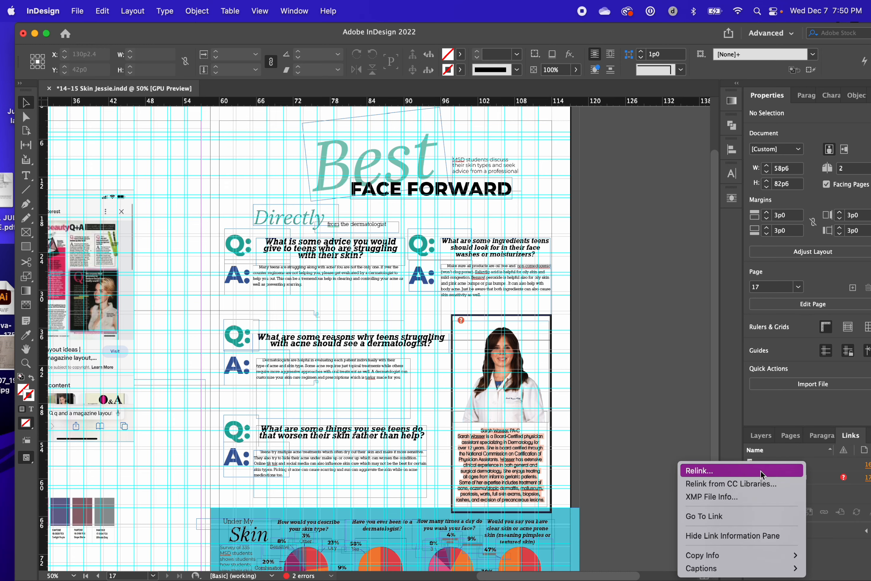
left_click(608, 359)
Step: Examine the spacing and alignment of the Q&A blocks, both close up and across the whole page
scroll(537, 345, "up", 5)
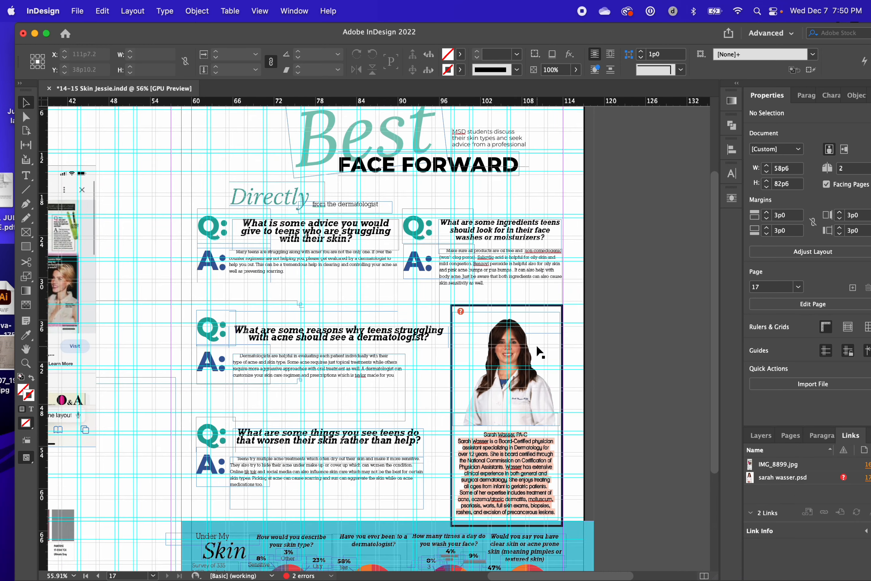
scroll(536, 344, "left", 3)
scroll(536, 344, "down", 2)
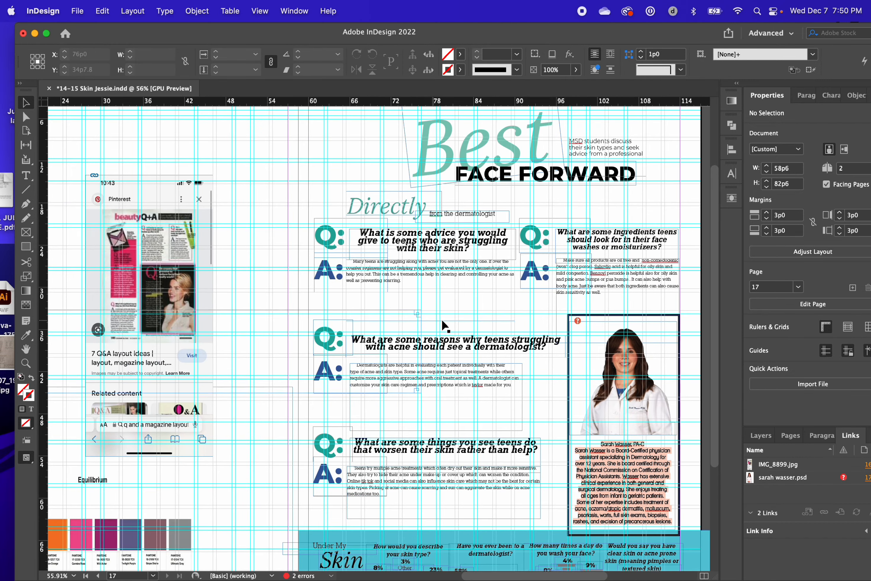
scroll(458, 361, "right", 1)
scroll(458, 360, "up", 1)
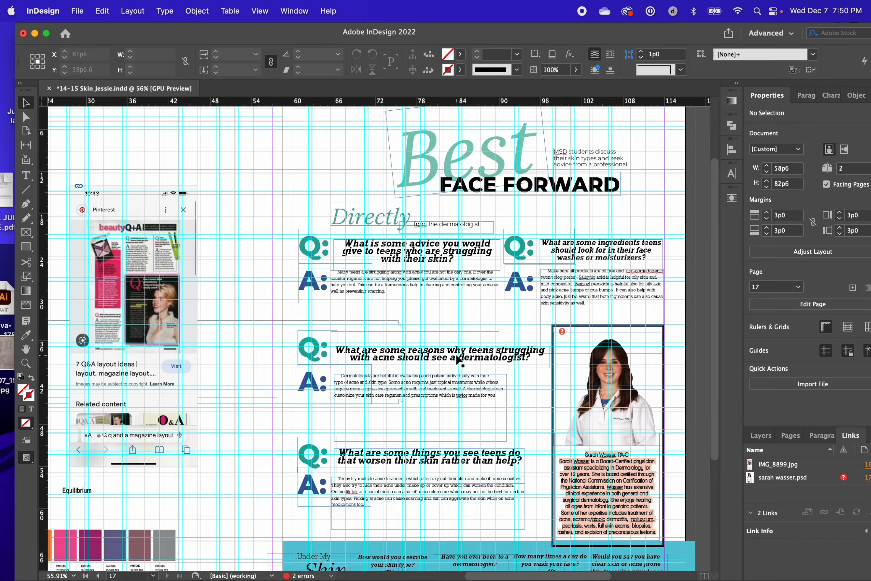
scroll(532, 277, "up", 3)
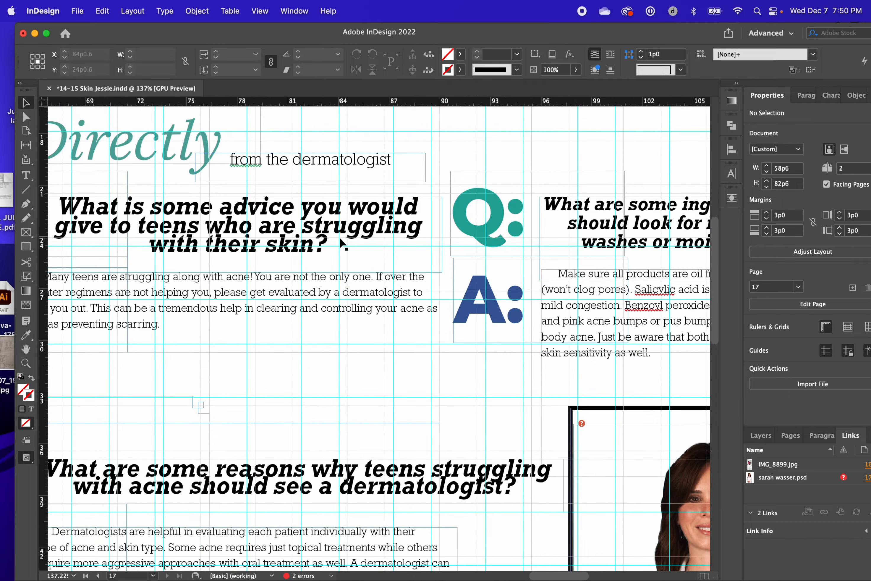
scroll(340, 240, "up", 2)
scroll(340, 240, "left", 2)
scroll(340, 240, "down", 8)
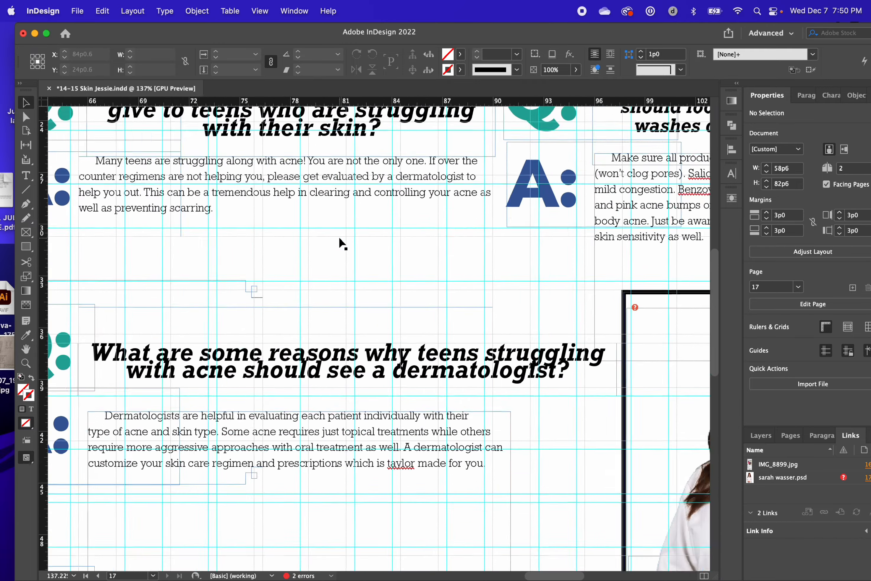
scroll(339, 239, "down", 4)
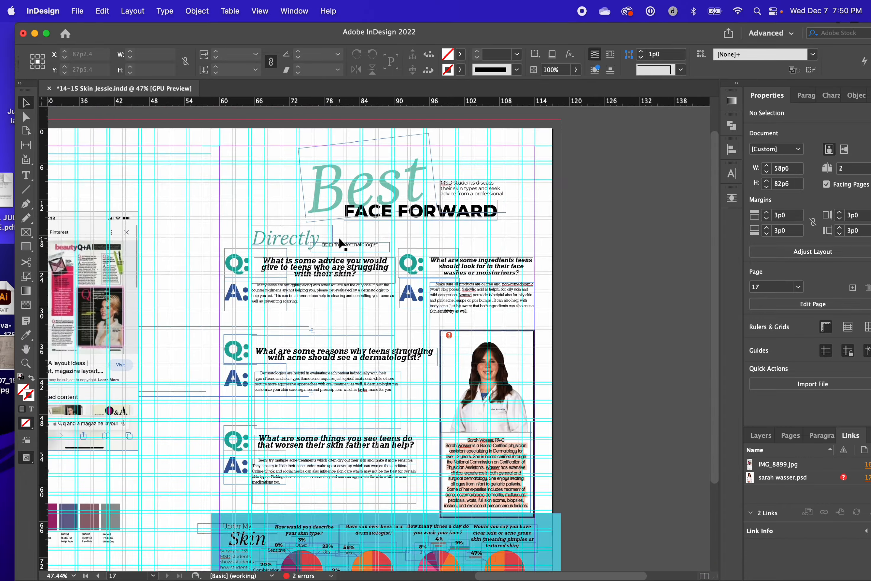
scroll(339, 243, "left", 4)
scroll(405, 305, "down", 2)
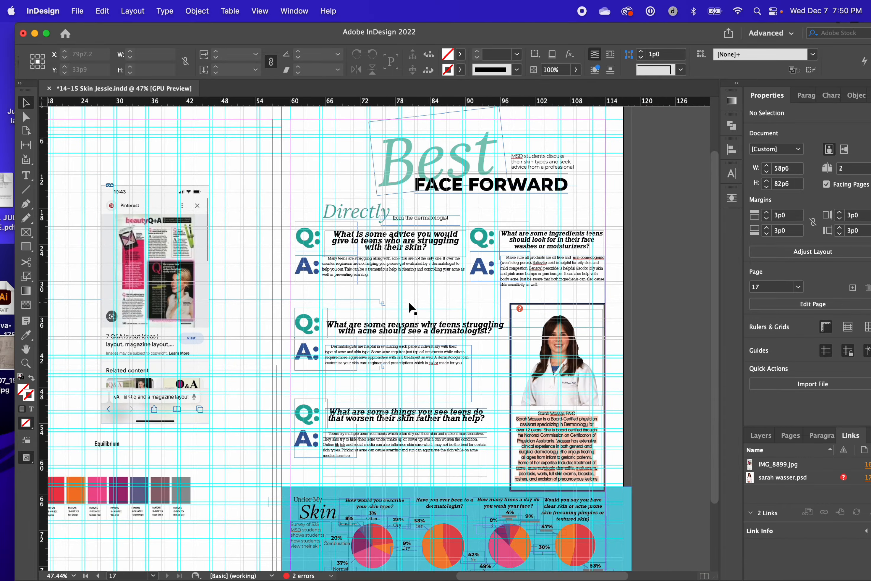
Step: Hide the guides and move the subheadline about MSD students up and inward, closer to the word "Best"
left_click(449, 302)
key("w")
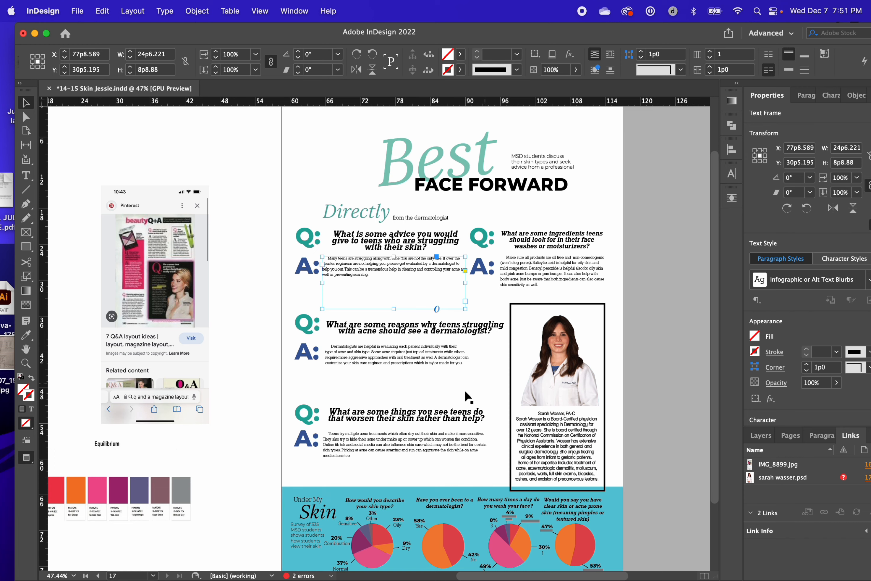
scroll(412, 284, "up", 4)
scroll(412, 285, "right", 3)
mouse_move(485, 233)
left_mouse_down()
mouse_move(486, 219)
mouse_move(476, 229)
left_mouse_up()
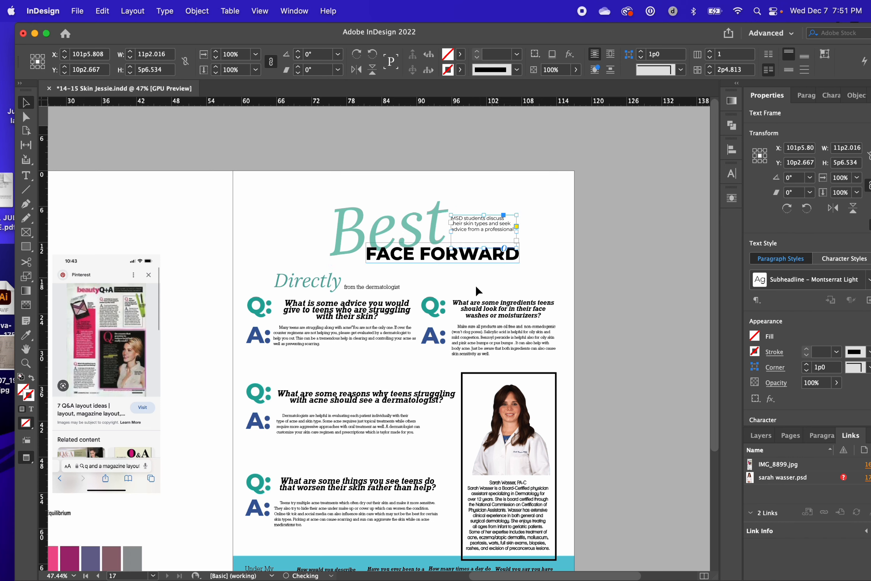
Step: Examine the page layout in preview, from the headline down to the survey pie charts
scroll(415, 367, "down", 1)
scroll(416, 367, "left", 1)
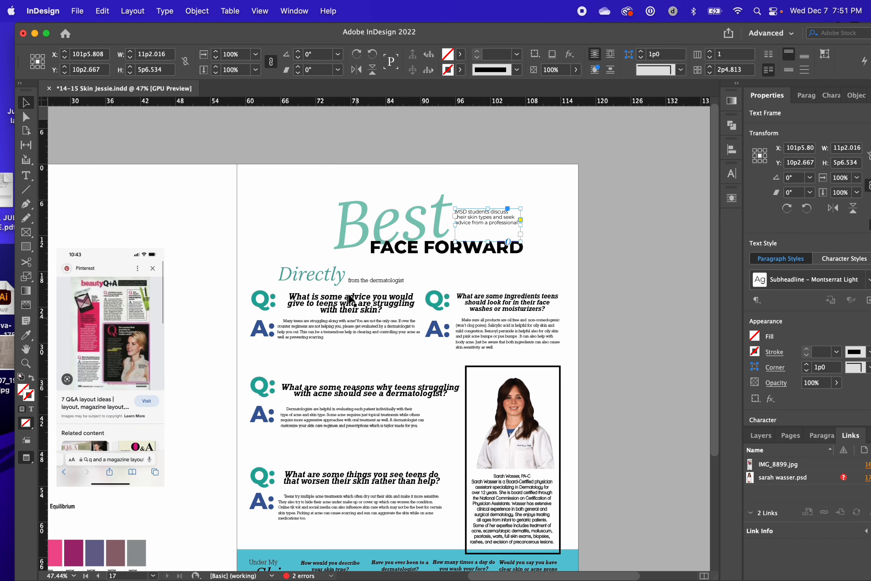
scroll(375, 309, "down", 3)
scroll(375, 308, "left", 1)
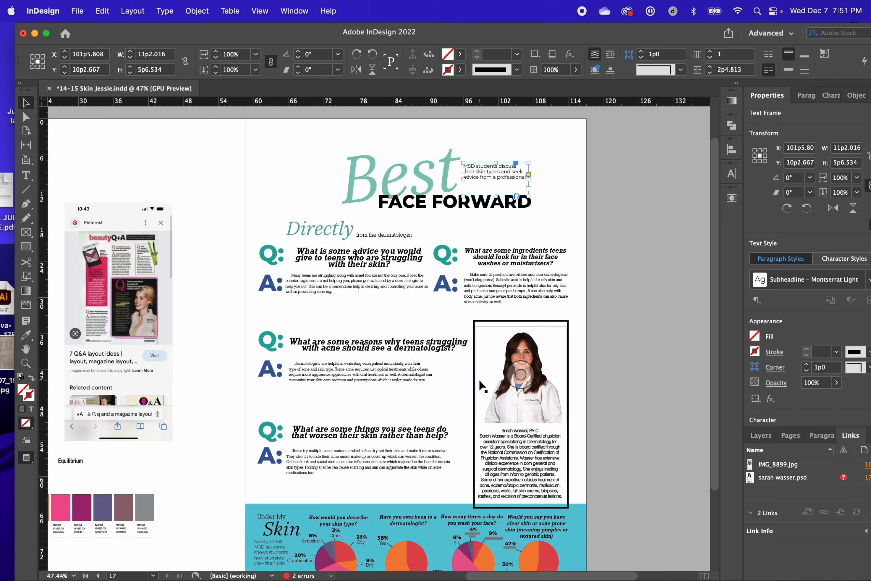
scroll(483, 385, "left", 4)
scroll(483, 385, "up", 1)
scroll(480, 382, "down", 7)
scroll(481, 382, "right", 1)
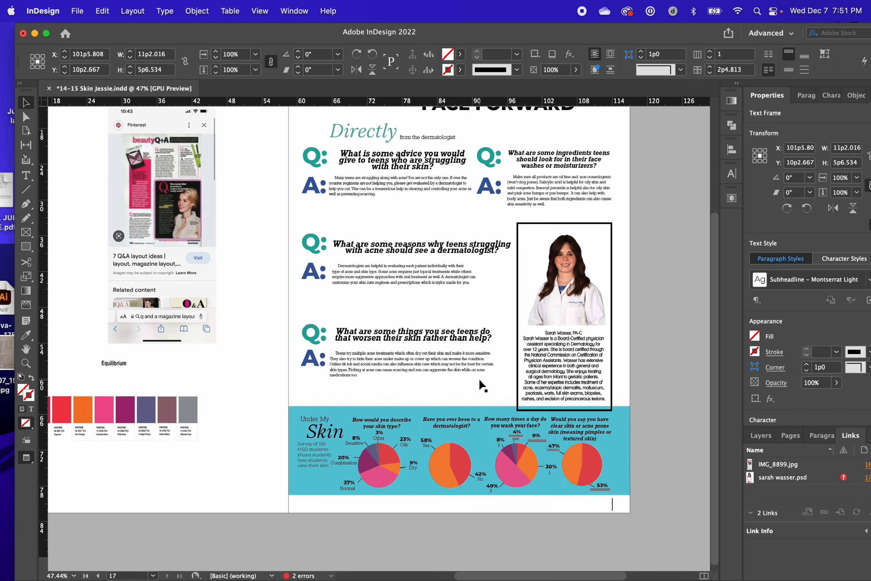
scroll(489, 418, "up", 2)
scroll(489, 418, "right", 1)
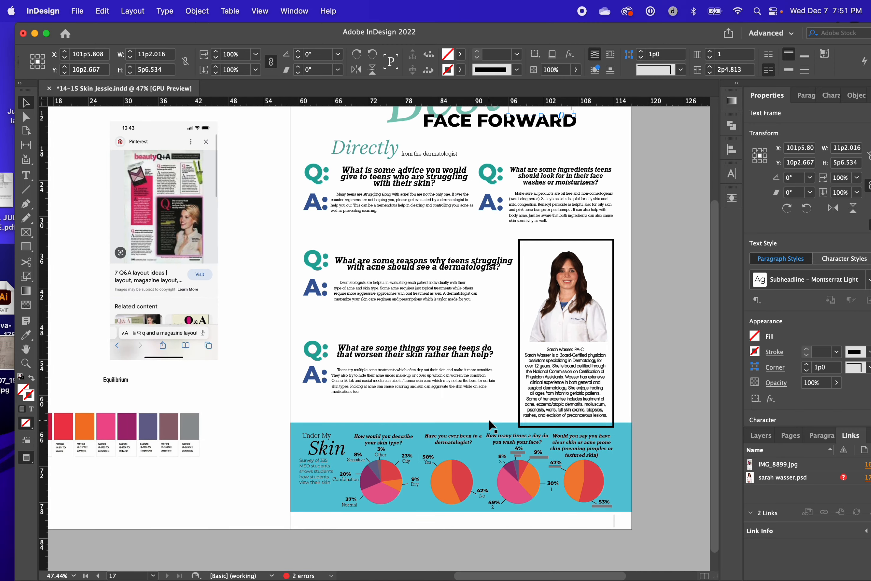
Step: Inspect the fill color of the blue survey box in the color picker and leave it without applying a change
left_click(489, 418)
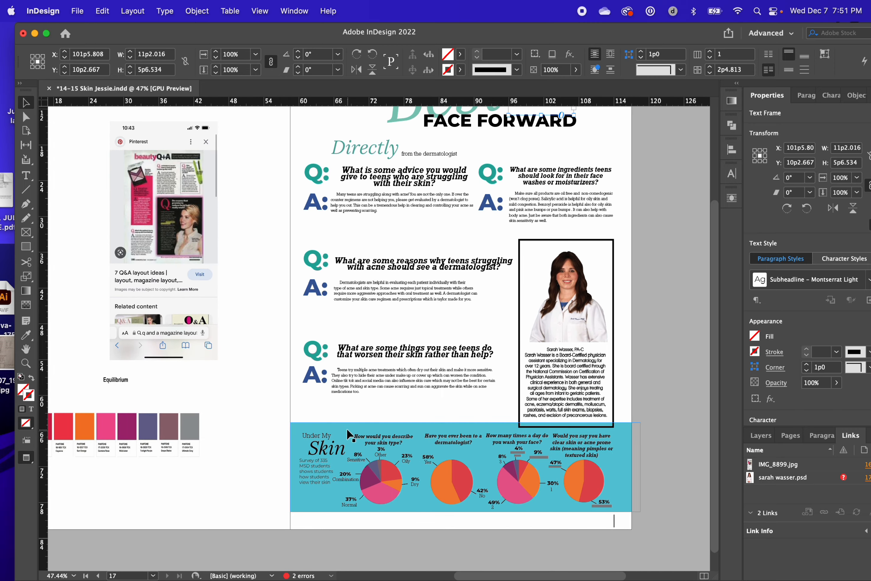
double_click(20, 391)
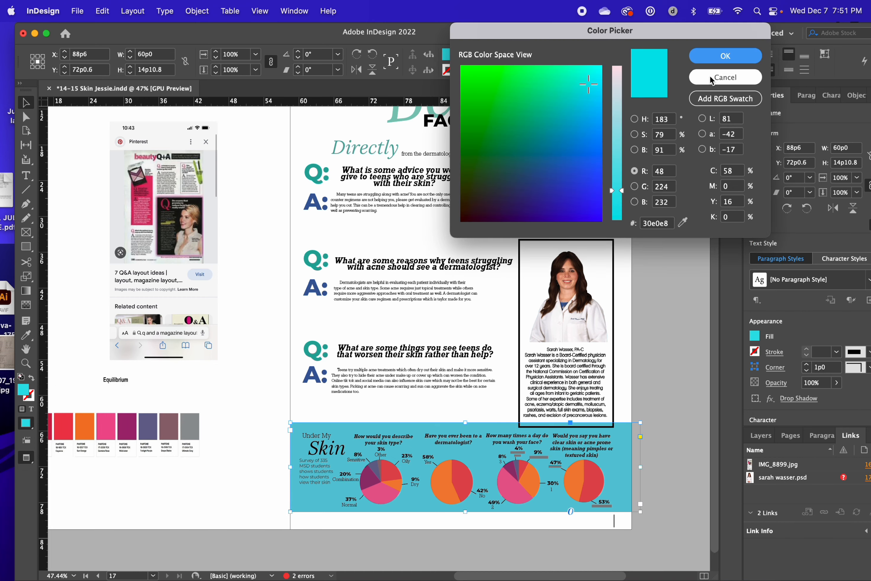
left_click(725, 77)
scroll(482, 468, "up", 6)
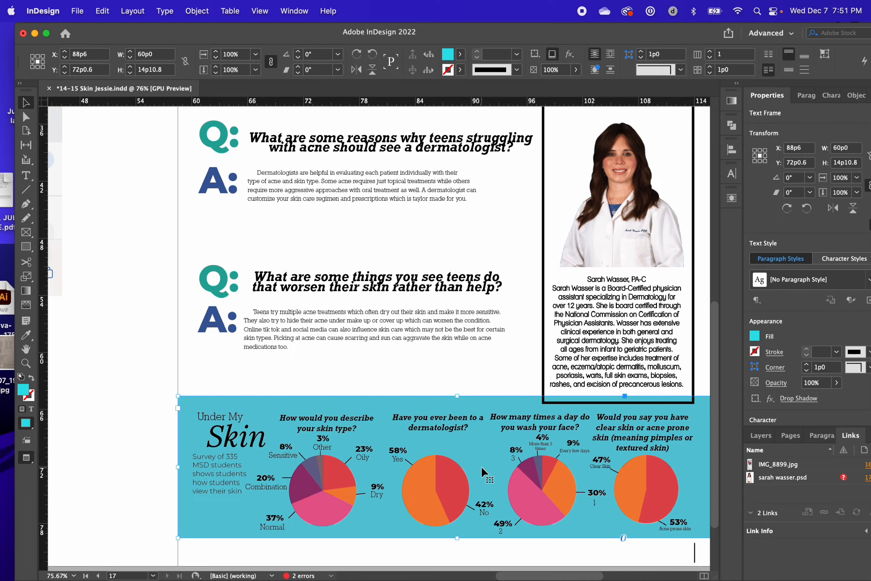
Step: Try filling the survey box with colors sampled from the first pie chart and from the Grape Shake palette swatch
scroll(142, 488, "left", 8)
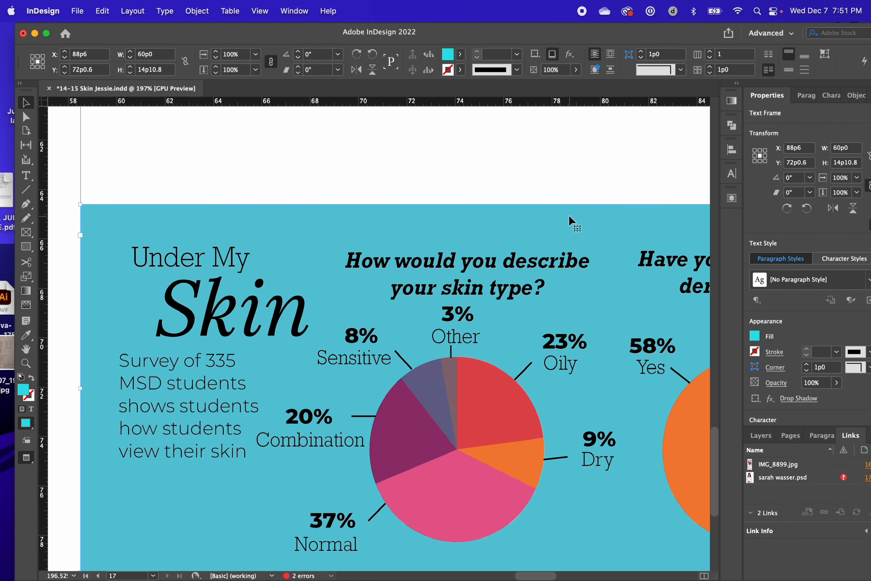
key("i")
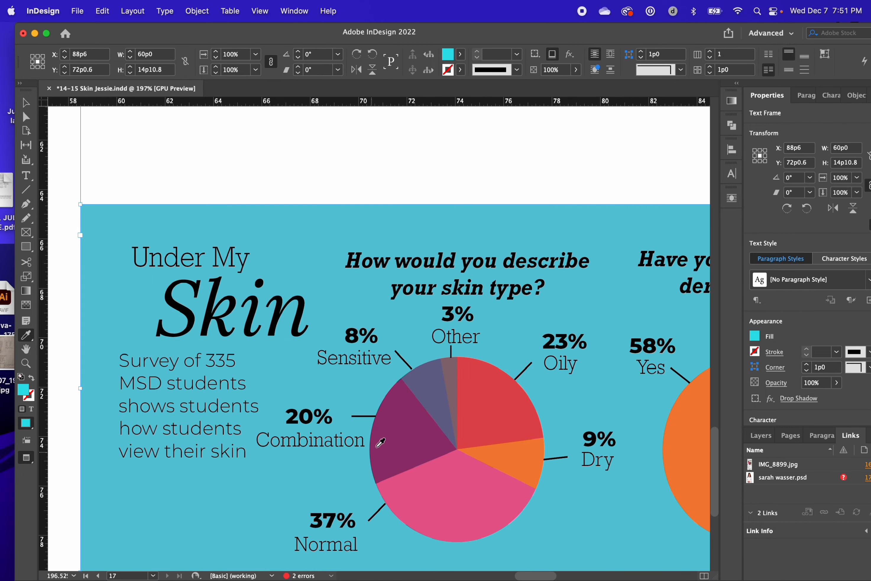
left_click(449, 368)
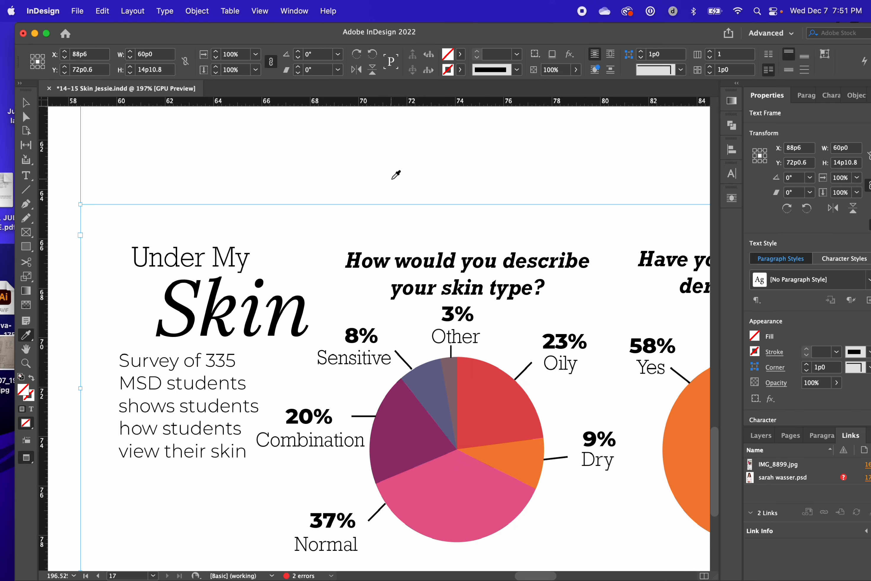
scroll(376, 202, "down", 6)
left_click(221, 430)
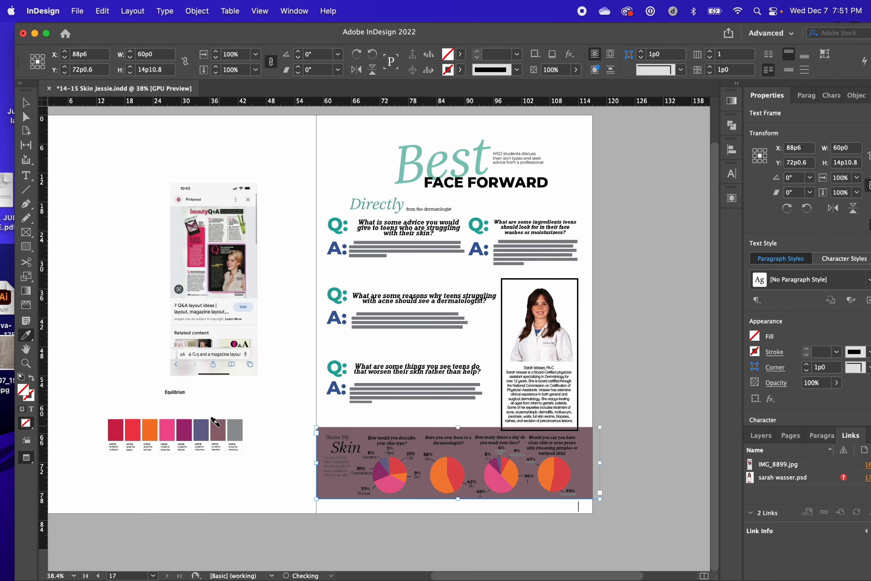
left_click(259, 399)
key("super+z")
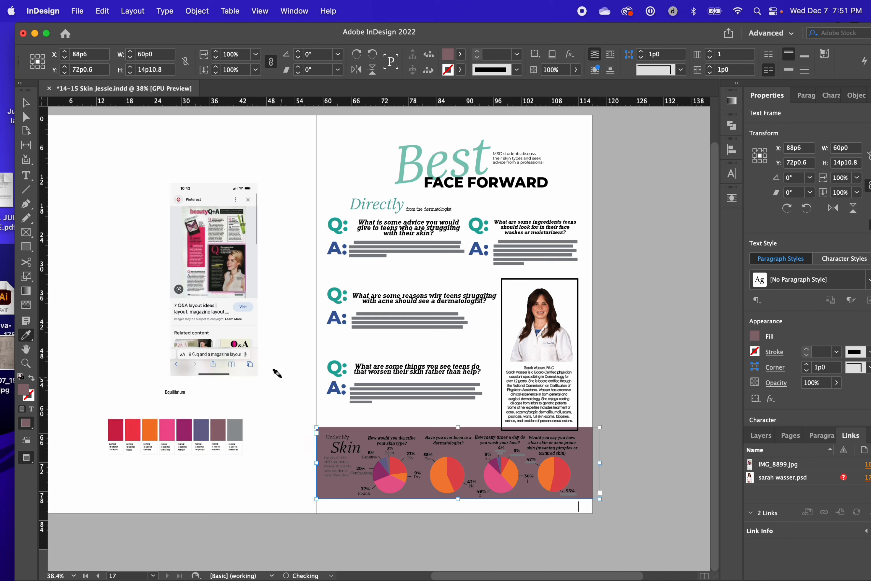
Step: Fill the survey box with the palette's Ultimate Gray swatch and lighten it to the pale gray #d4d7dc
left_click(231, 428)
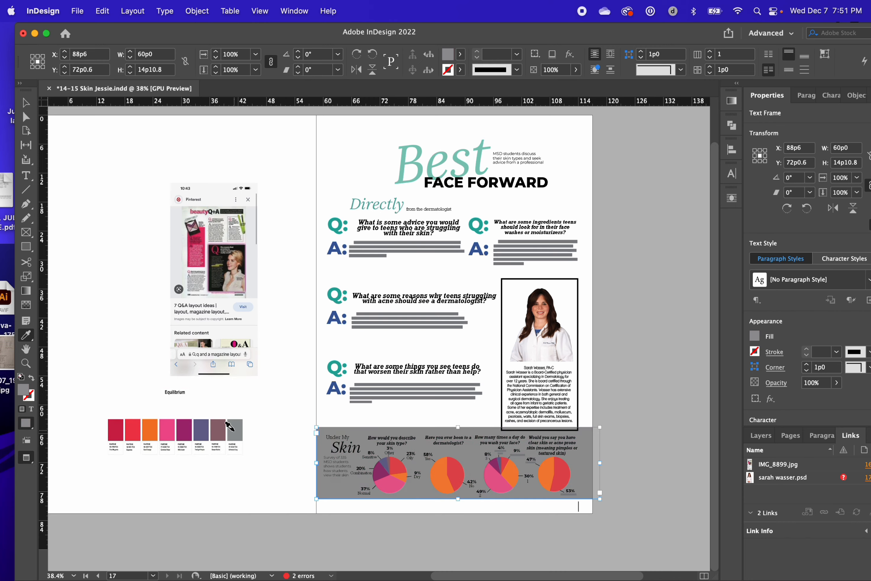
scroll(237, 321, "up", 2)
scroll(249, 291, "up", 2)
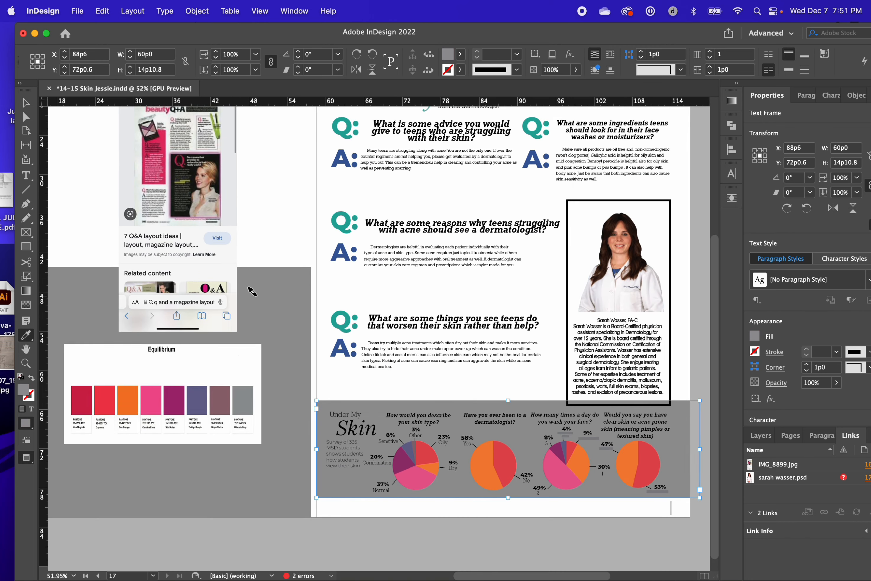
scroll(285, 173, "left", 2)
scroll(285, 173, "up", 1)
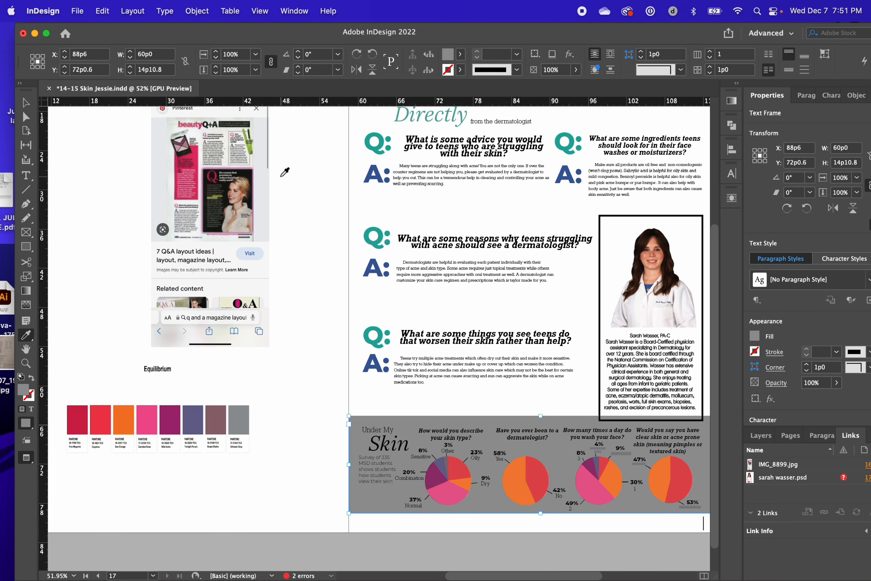
double_click(22, 391)
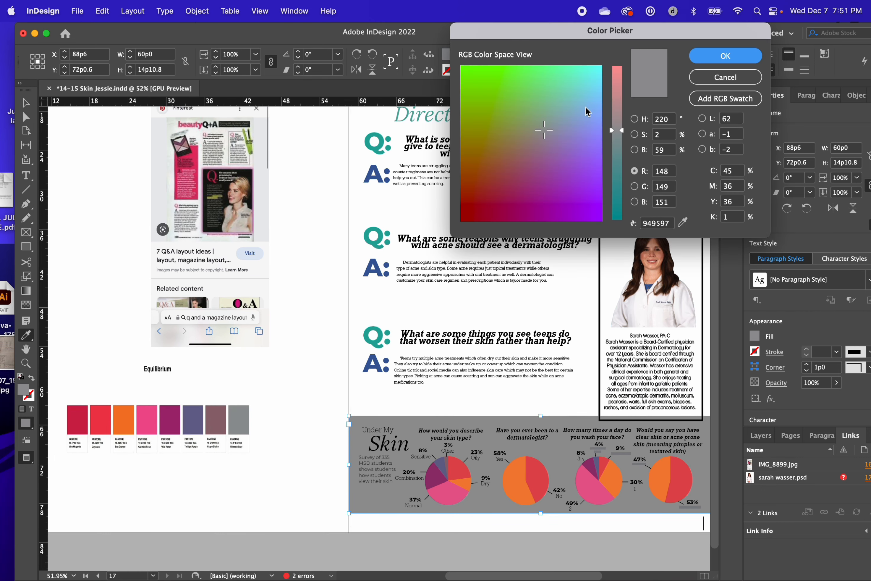
left_click(633, 119)
left_click_drag(467, 97, 465, 85)
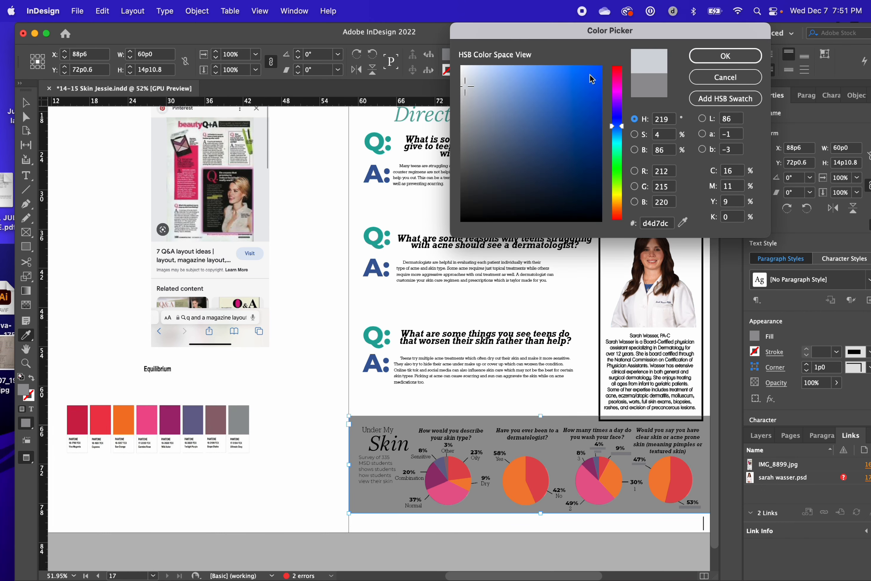
left_click(725, 56)
scroll(354, 331, "right", 1)
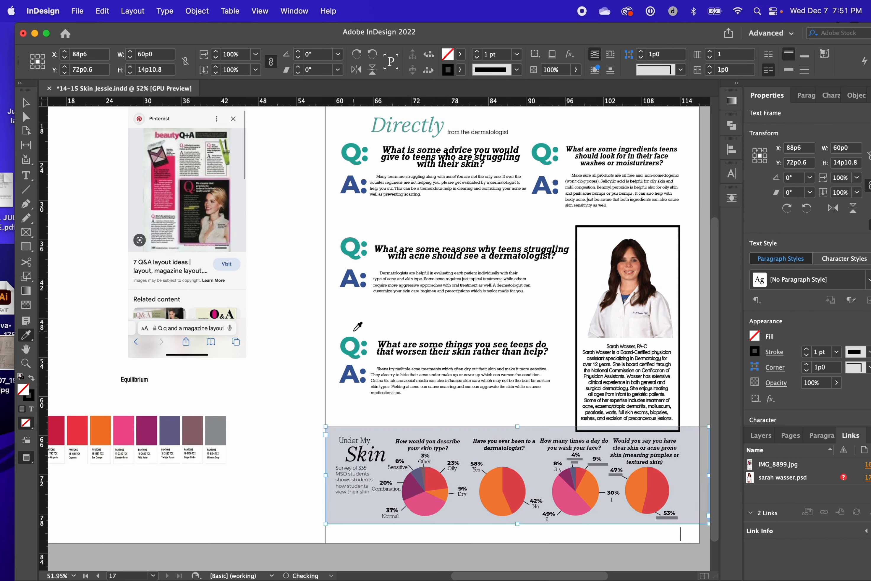
Step: Deselect the survey box and examine its new fill against the rest of the page up to the headline
key("v")
left_click(242, 337)
scroll(262, 342, "right", 3)
scroll(262, 342, "down", 1)
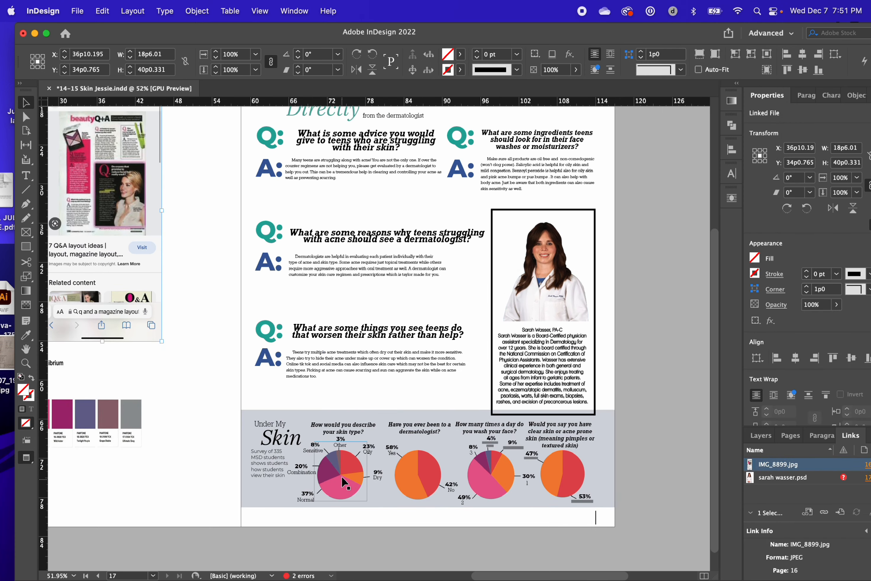
left_click(404, 470)
scroll(395, 427, "up", 4)
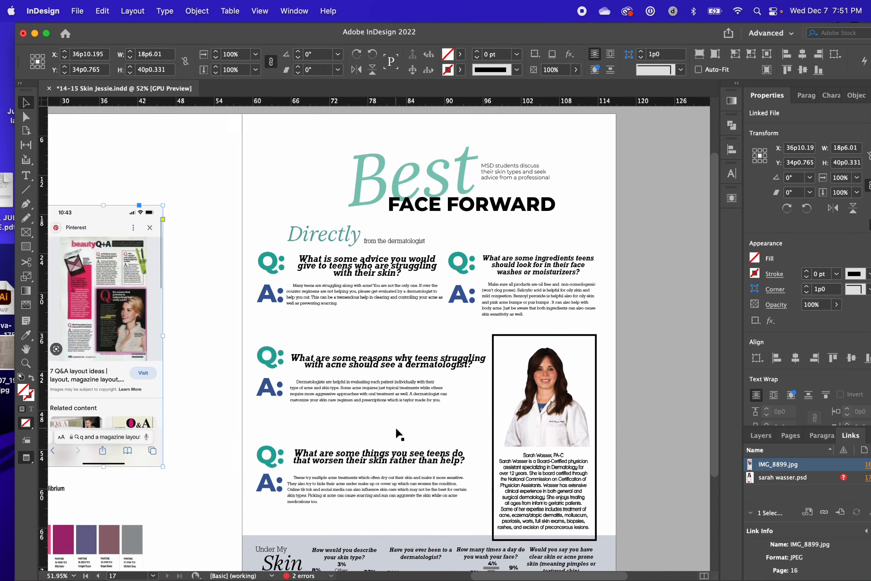
scroll(395, 426, "down", 5)
scroll(354, 447, "up", 3)
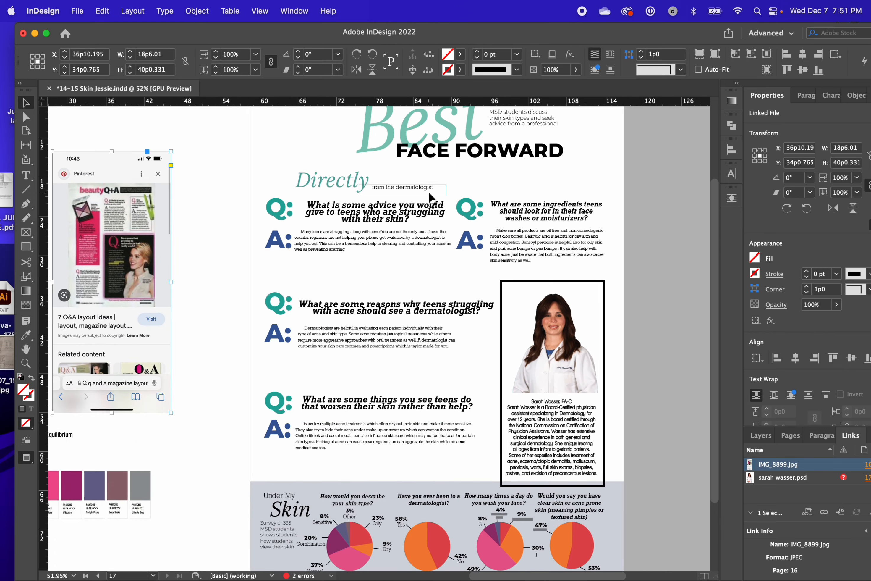
Step: Place the text cursor in the "Best" headline and compare the page's colors with the palette swatches on the facing page
left_click(446, 142)
key("t")
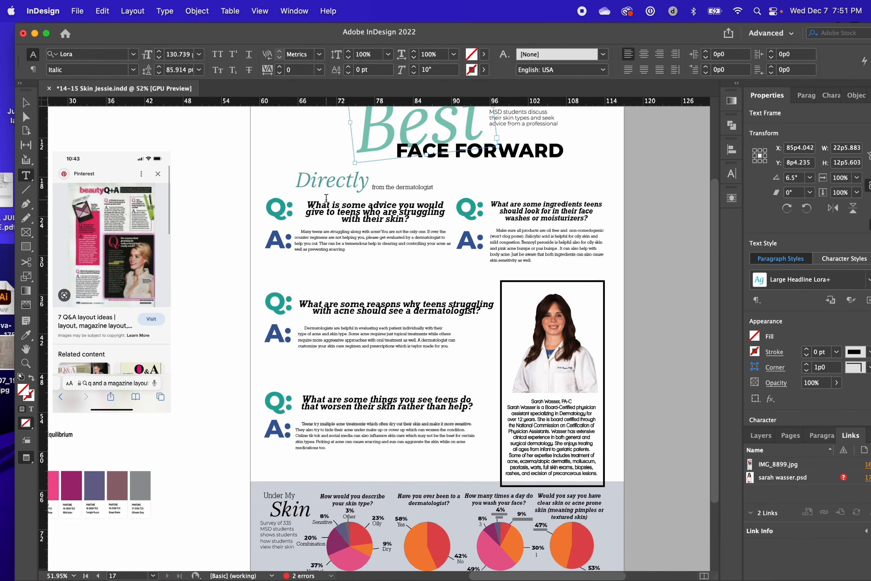
left_click(362, 118)
scroll(272, 391, "up", 2)
scroll(272, 391, "left", 3)
scroll(272, 392, "down", 2)
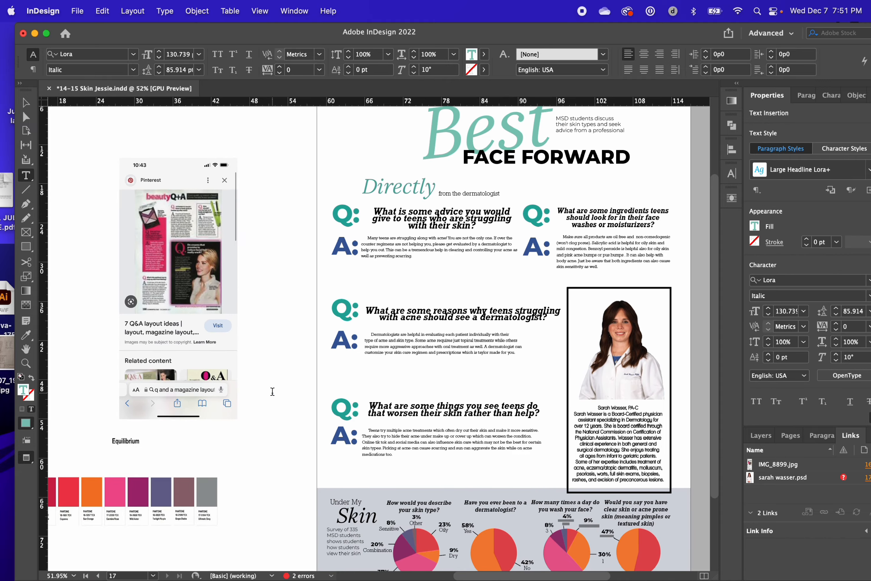
scroll(277, 393, "down", 4)
scroll(336, 441, "up", 4)
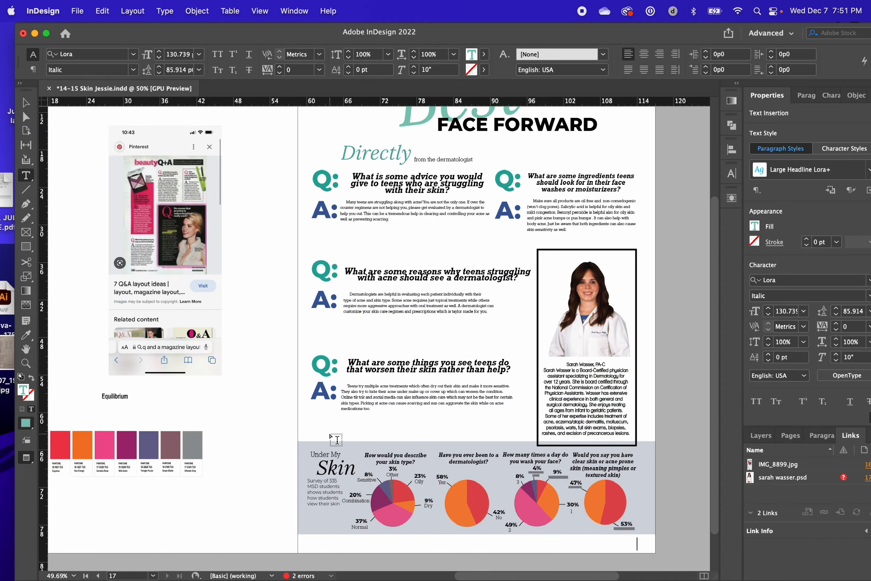
scroll(336, 439, "up", 4)
scroll(195, 473, "left", 4)
scroll(194, 473, "down", 1)
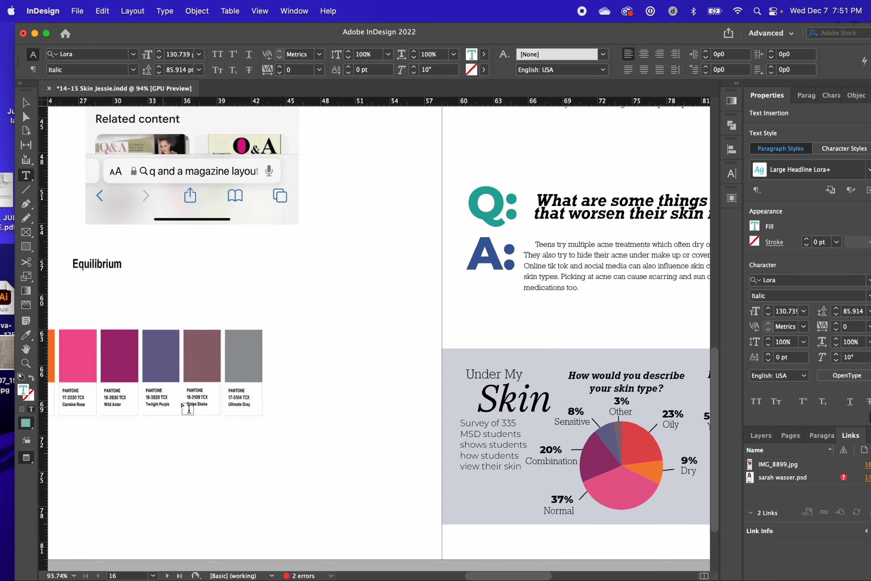
scroll(292, 466, "down", 4)
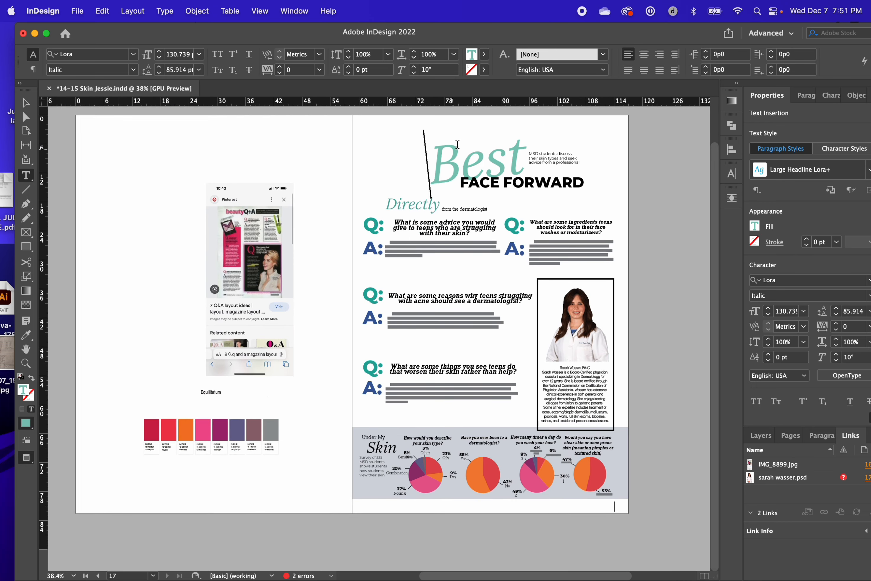
Step: Recolor the "Best" headline text with the magenta #953170 sampled from the Wild Aster palette swatch, and deselect it
left_click_drag(458, 145, 554, 151)
left_click(449, 151)
left_click_drag(434, 155, 585, 153)
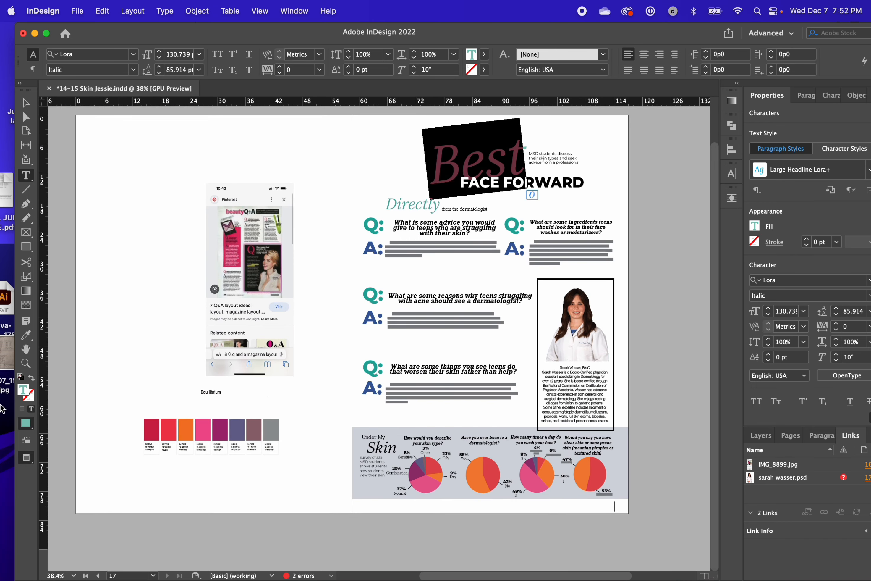
double_click(24, 390)
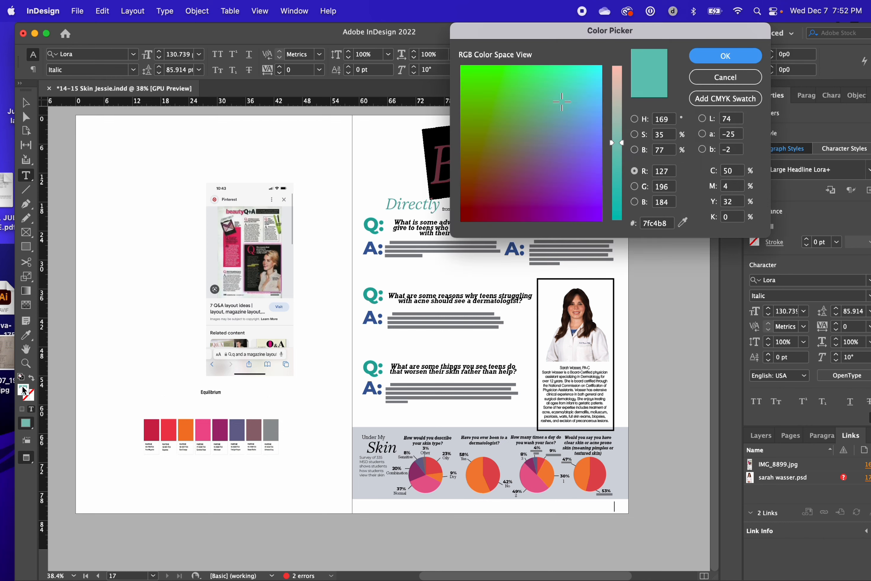
left_click(683, 221)
left_click(229, 427)
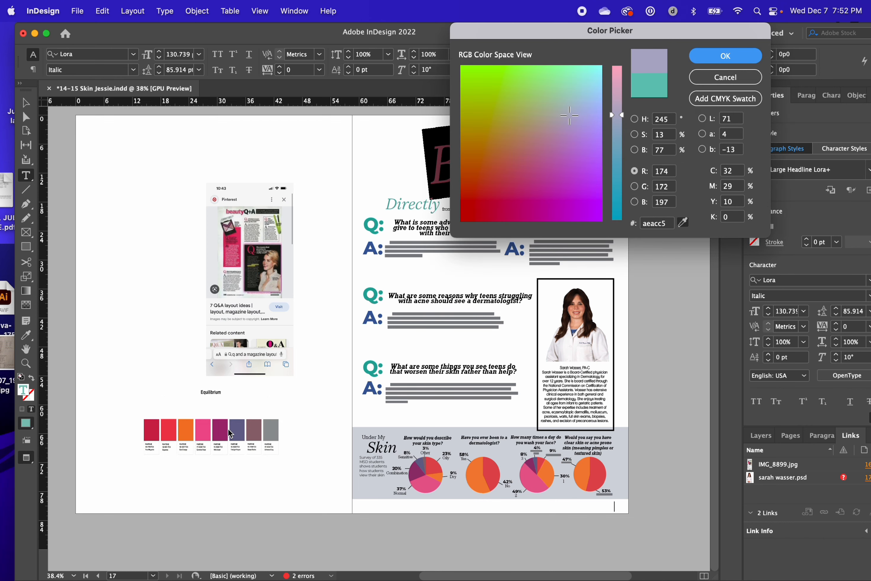
left_click(227, 428)
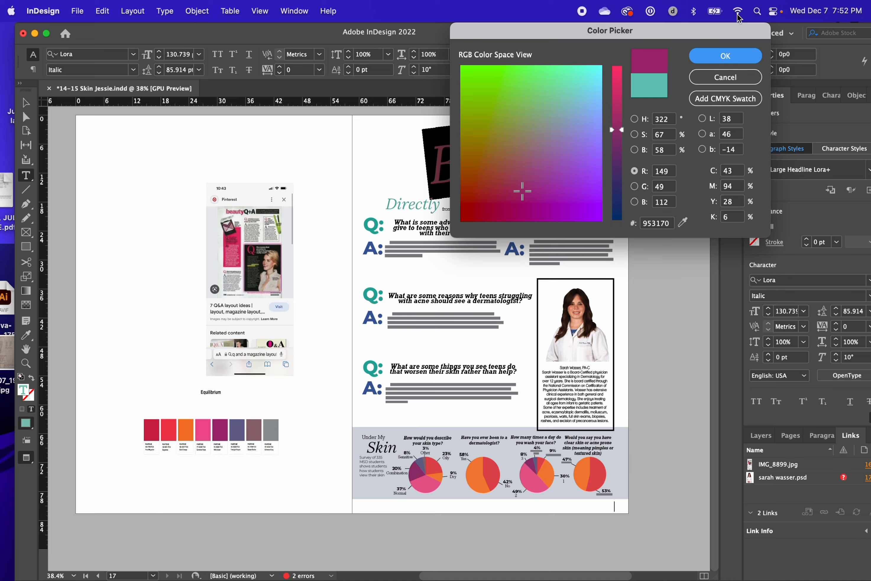
left_click(722, 54)
left_click(24, 103)
left_click(231, 114)
scroll(231, 114, "right", 2)
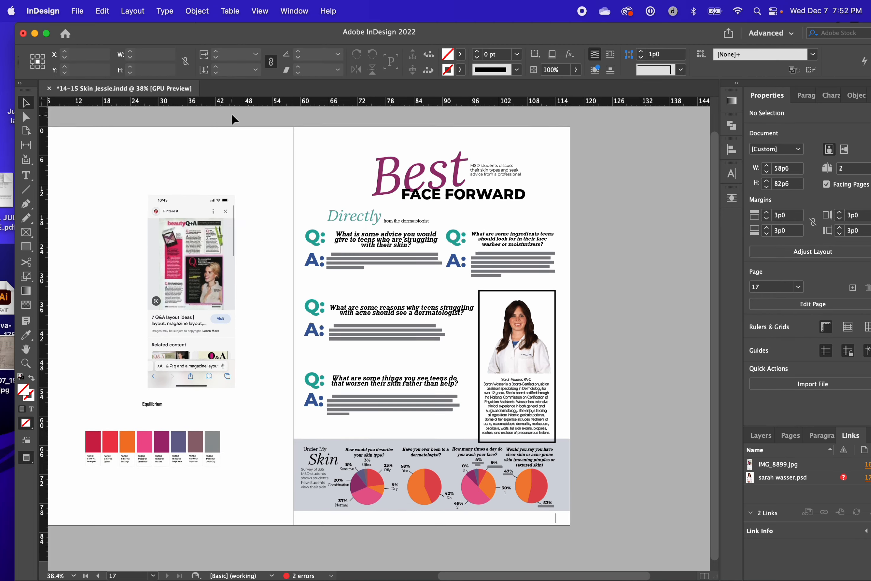
Step: Examine how the recolored headline and the survey box relate to the palette swatches and the rest of the spread
scroll(437, 420, "up", 3)
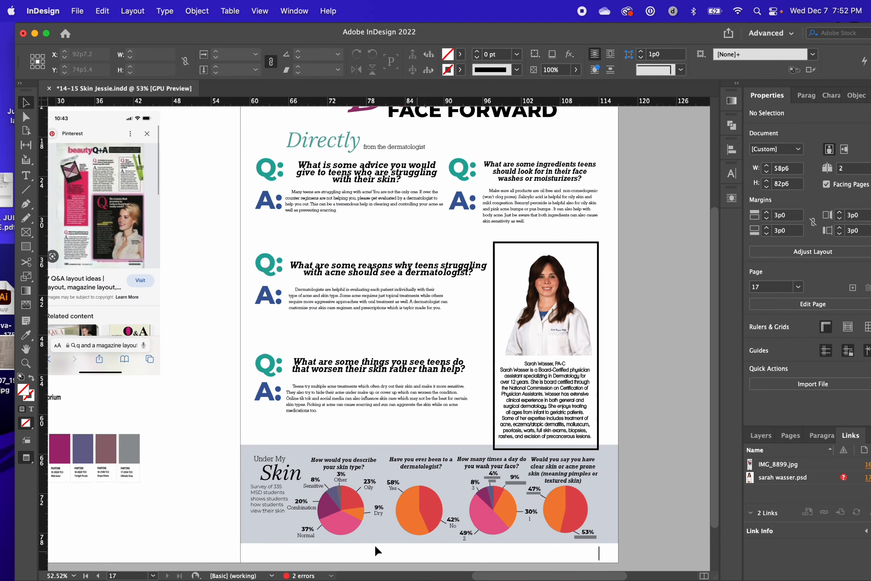
scroll(569, 474, "up", 2)
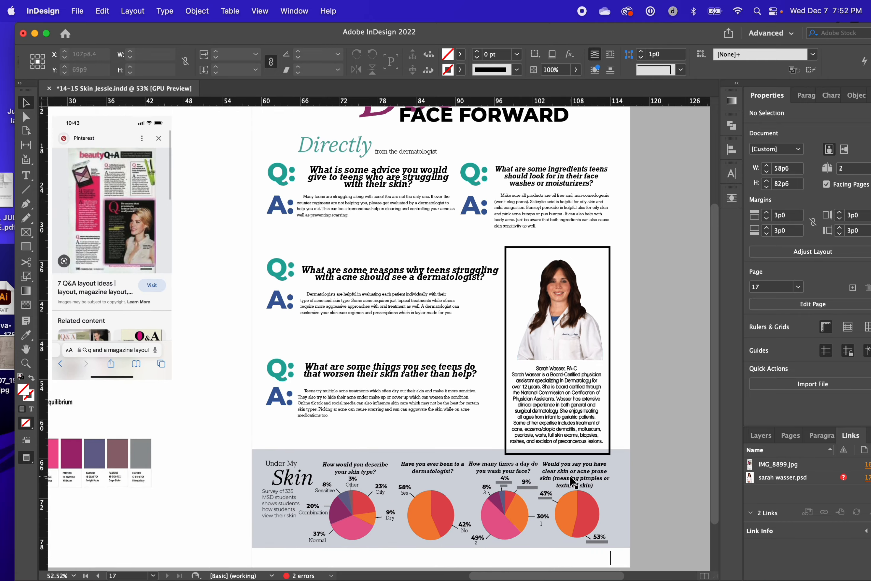
scroll(568, 474, "left", 3)
scroll(569, 474, "up", 3)
scroll(371, 441, "down", 6)
scroll(371, 441, "left", 2)
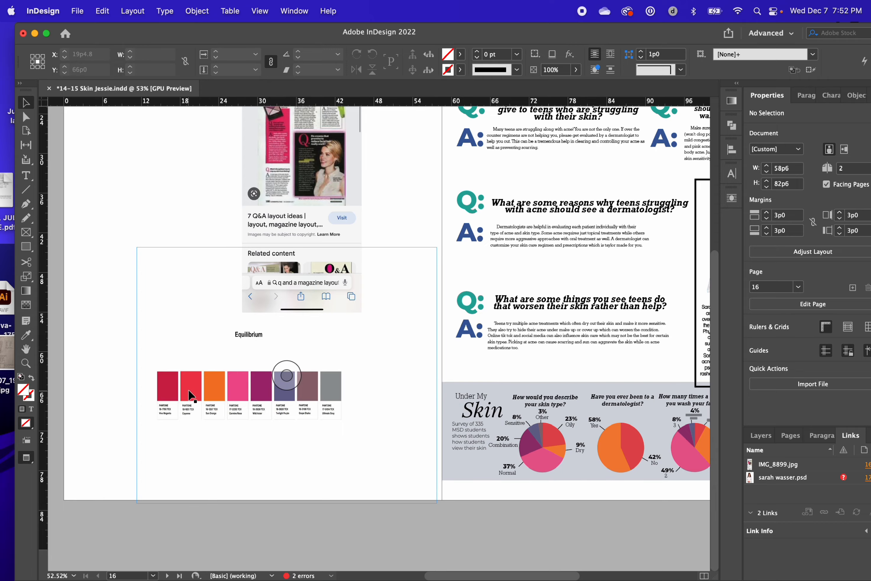
left_click(268, 467)
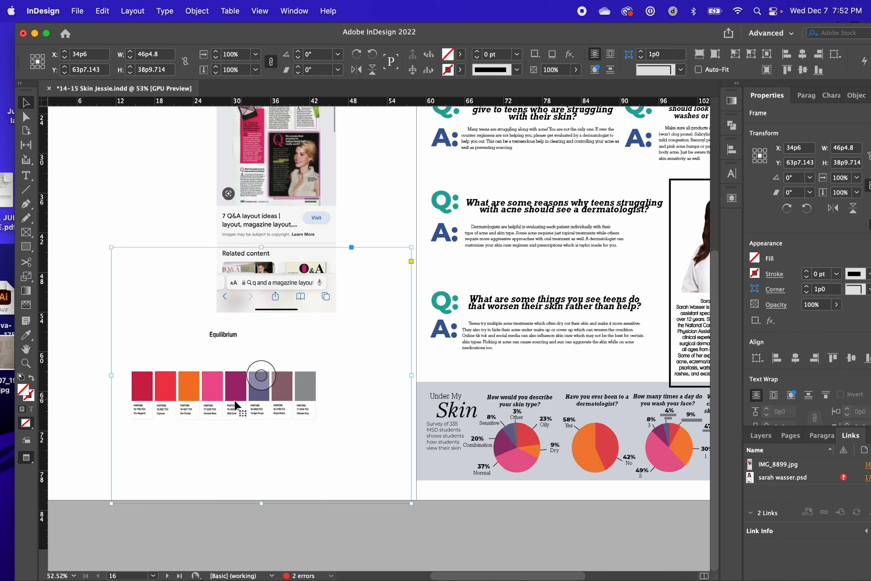
scroll(233, 408, "up", 8)
scroll(233, 407, "right", 5)
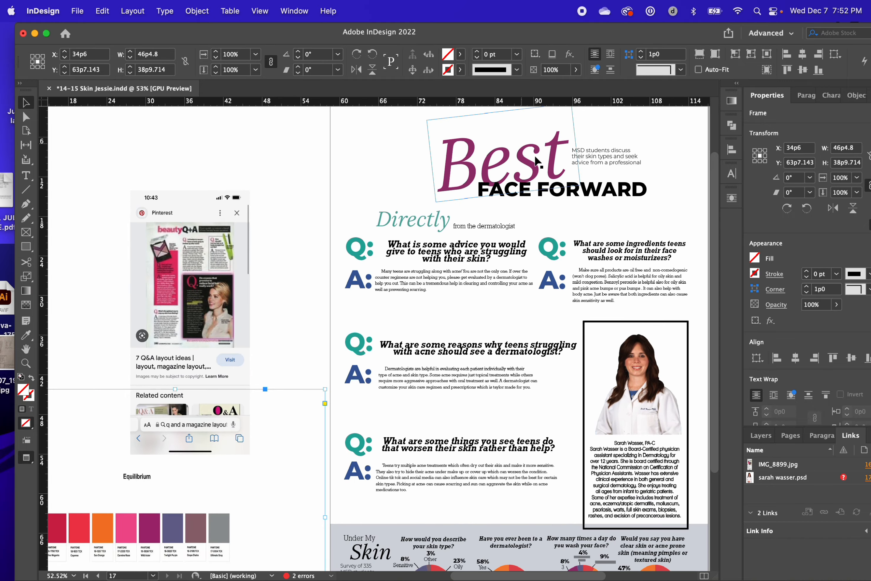
Step: Try a 9p9.95 width for the subheadline frame beside "Best", check it against the guides, and widen it to 11p0
scroll(626, 150, "up", 2)
scroll(626, 150, "right", 3)
left_click(585, 172)
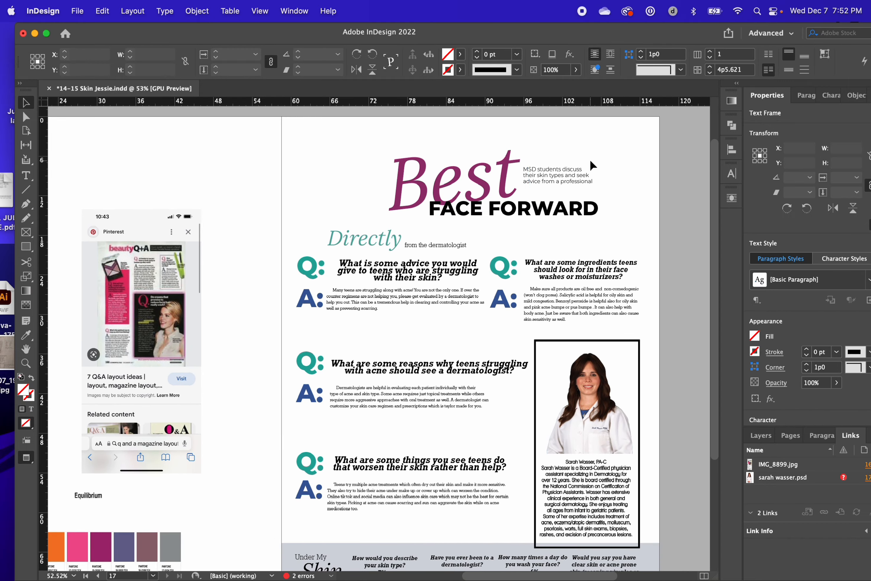
left_click_drag(595, 185, 587, 184)
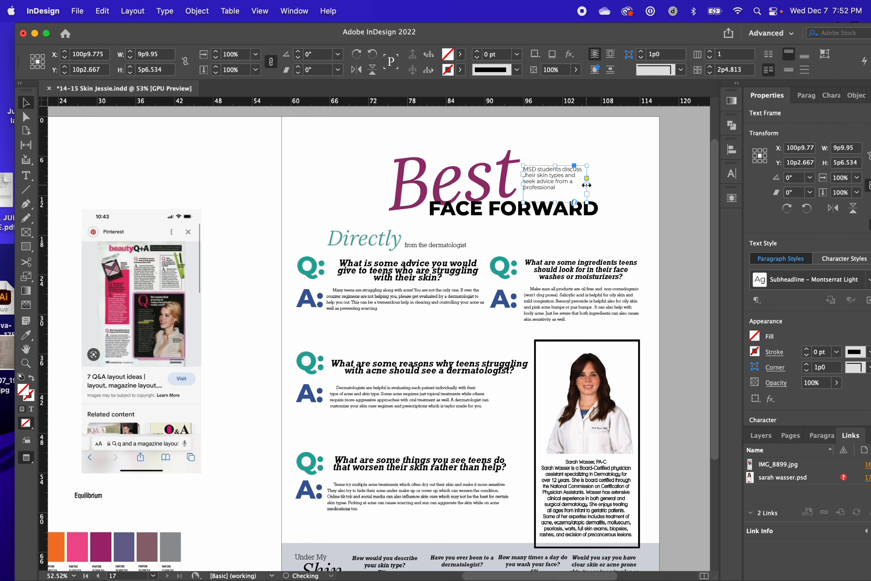
key("w")
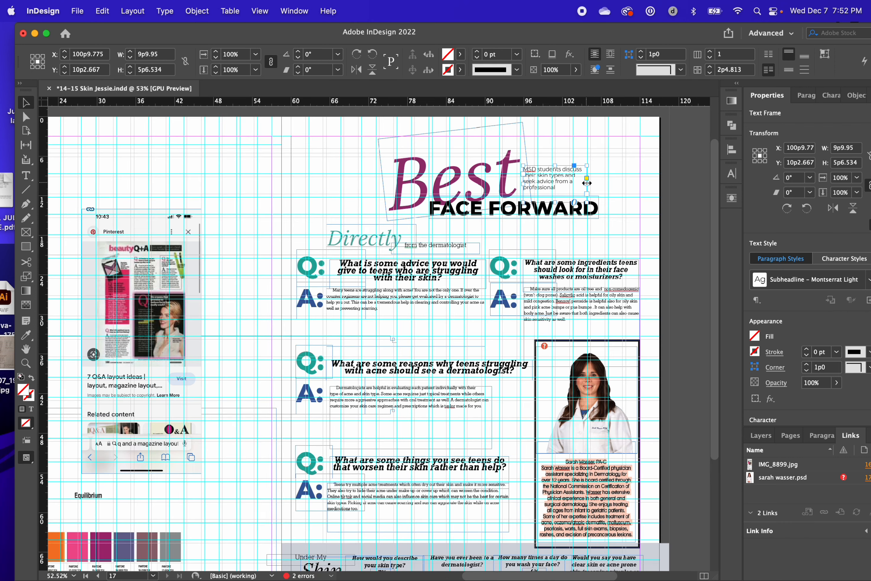
key("w")
left_click_drag(586, 182, 603, 183)
Step: With the guides shown, narrow and raise the subheadline frame and move the "Best" headline to about X 85p0, Y 8p0
left_click(483, 188)
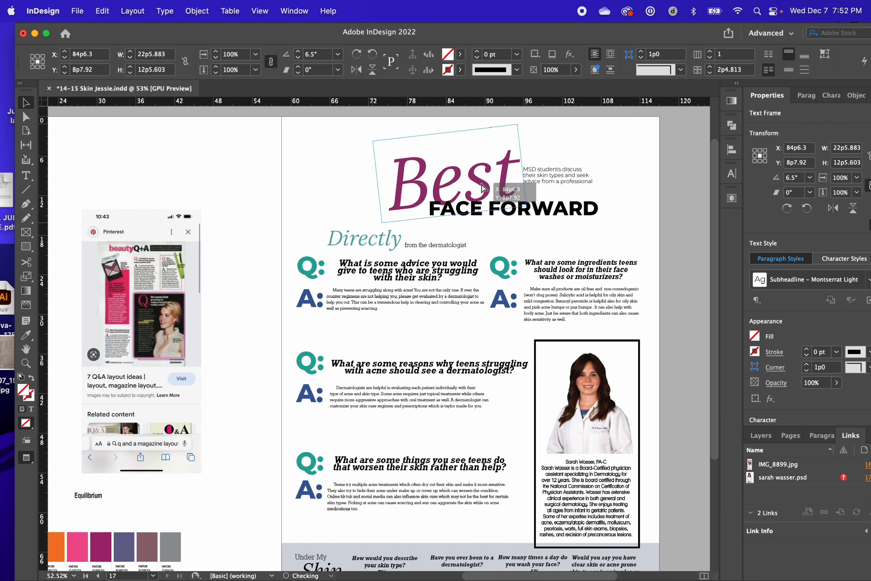
key("w")
left_click(567, 185)
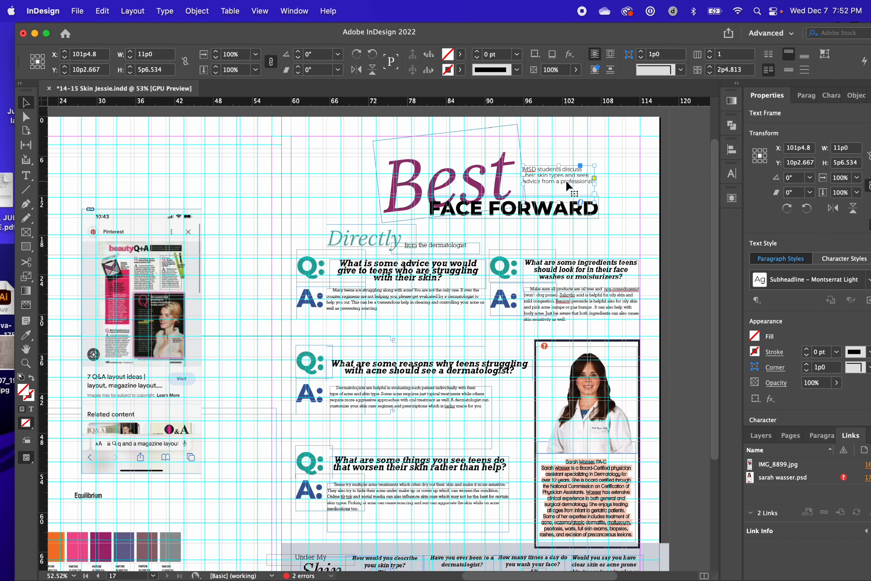
left_click_drag(566, 182, 533, 174)
left_click_drag(476, 177, 479, 173)
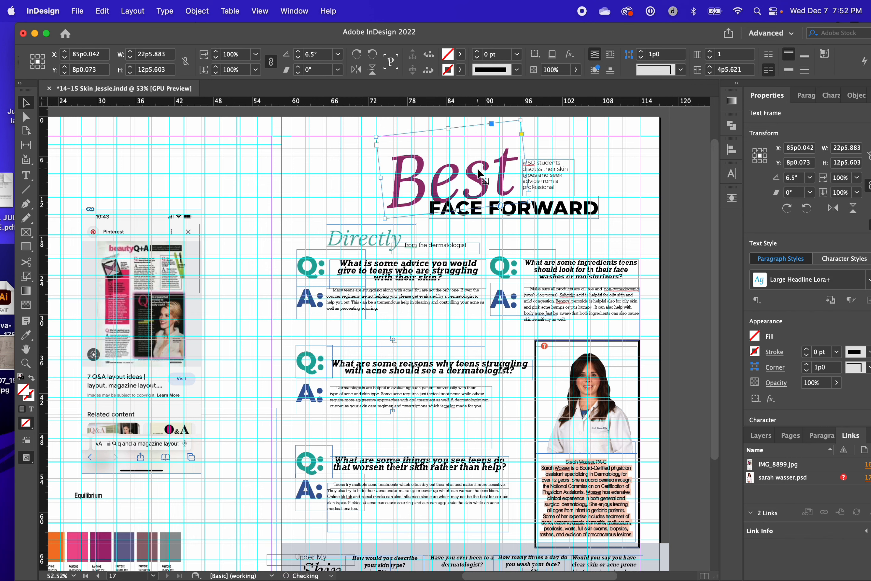
Step: Group the "Best" and "FACE FORWARD" headline frames with the subheadline and move the group to about X 86p9, Y 6p7
left_click_drag(612, 173, 459, 210)
key("super+g")
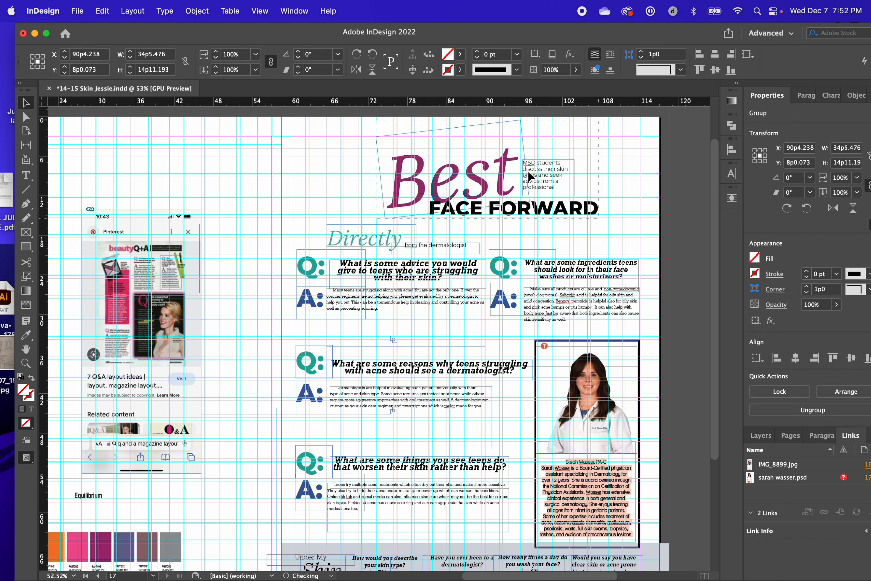
left_click_drag(545, 172, 523, 170)
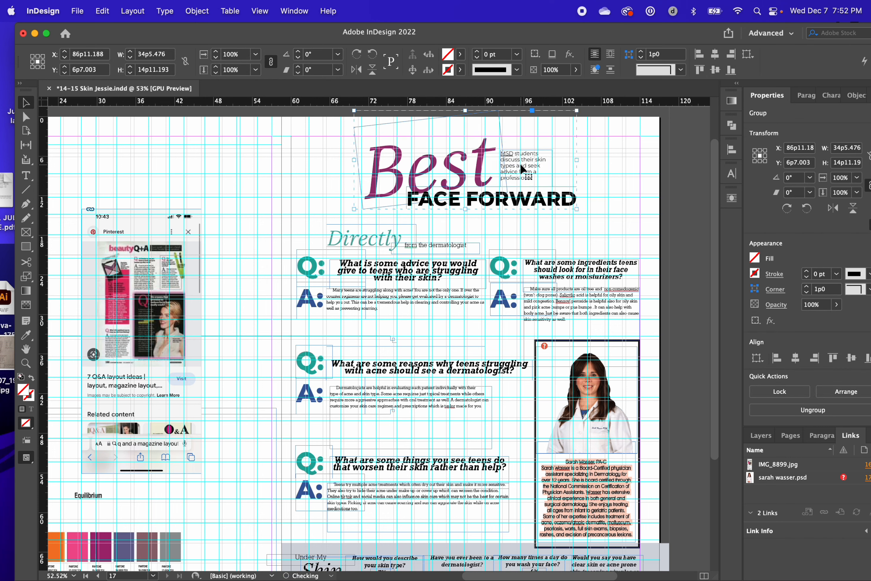
scroll(399, 155, "up", 2)
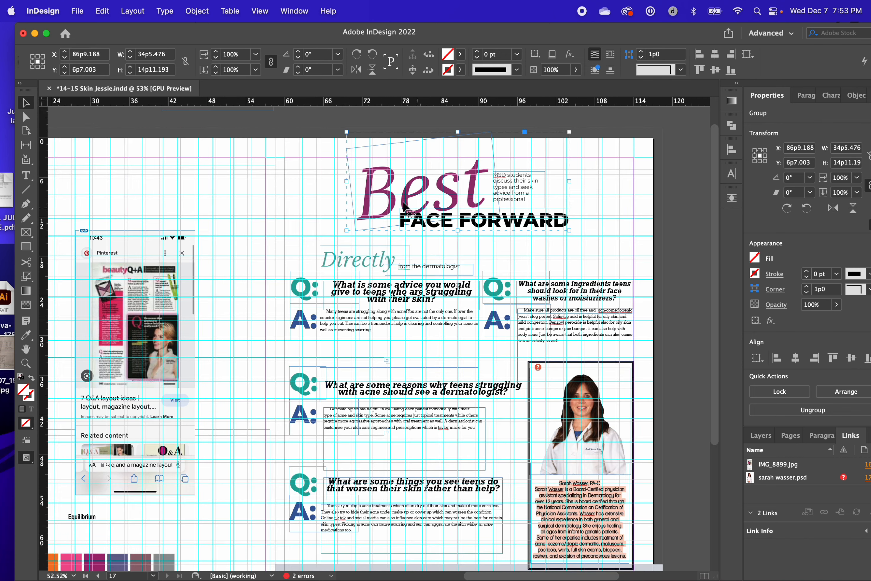
Step: Move the headline group right and slightly down to about X 88p4, Y 7p4
double_click(410, 186)
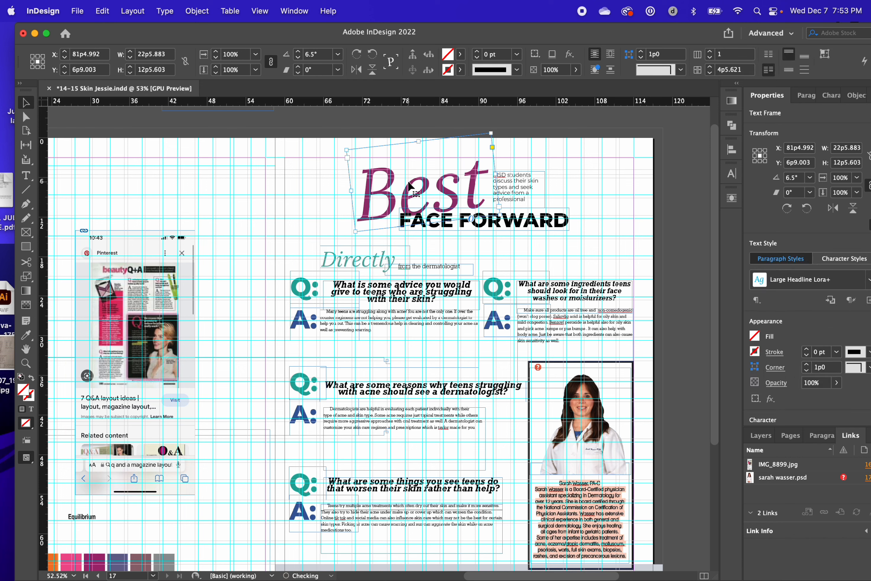
left_click(565, 171)
left_click(534, 176)
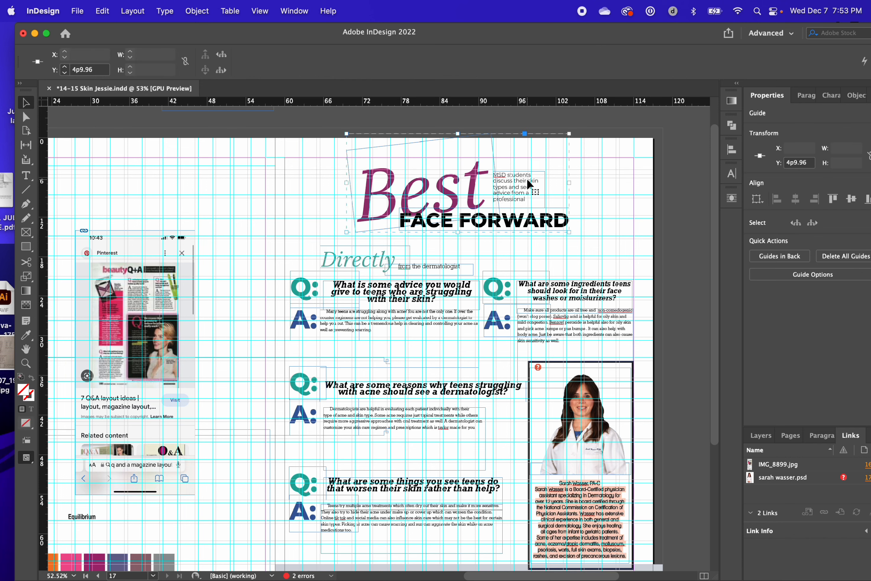
left_click_drag(517, 199, 583, 186)
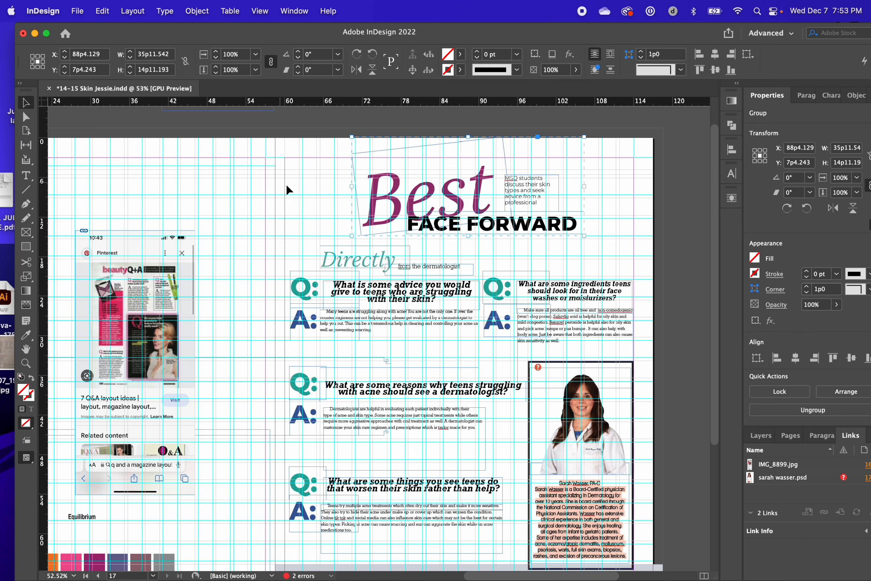
Step: Resize the headline group to about 36p4.6 wide, nudge it left to X 87p6.121, and deselect it
left_click_drag(350, 187, 343, 188)
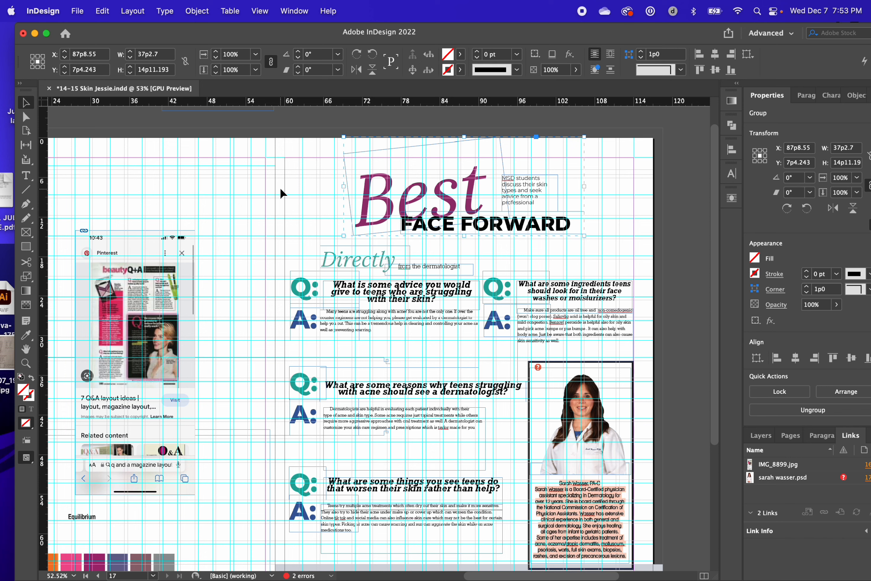
left_click_drag(361, 193, 358, 197)
key("super+z")
left_click_drag(343, 186, 345, 186)
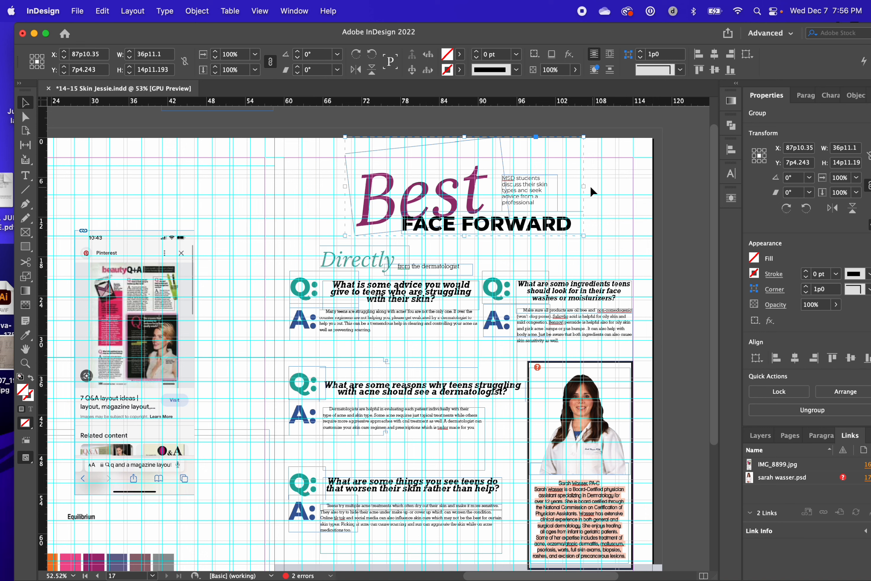
left_click_drag(583, 186, 580, 187)
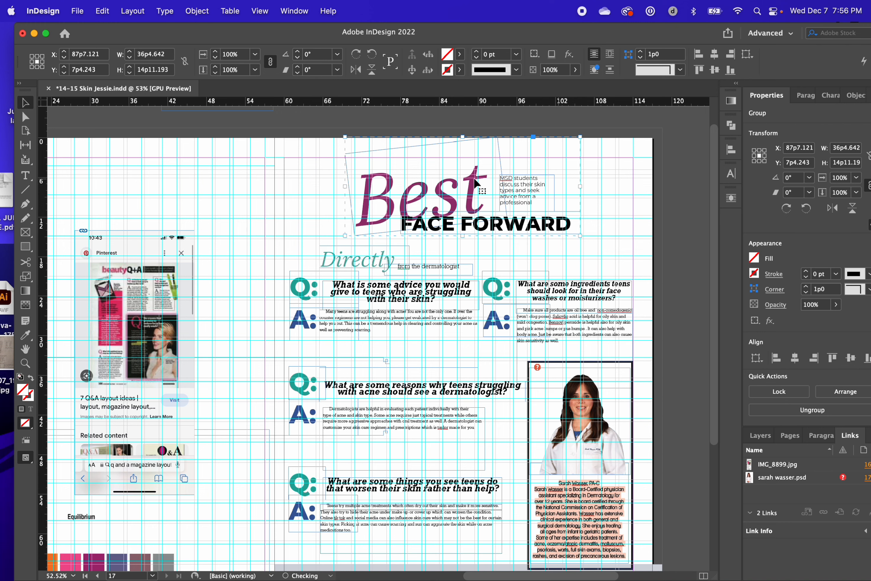
left_click(488, 130)
left_click(503, 177)
key("Left")
left_click(675, 158)
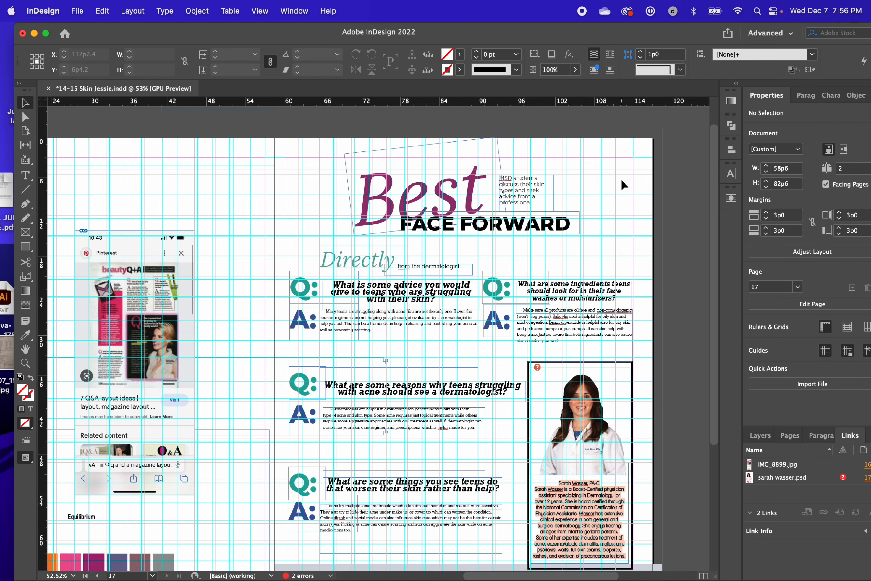
Step: Preview the page without guides and shift the "Best" headline slightly up above "FACE FORWARD"
key("w")
left_click(456, 202)
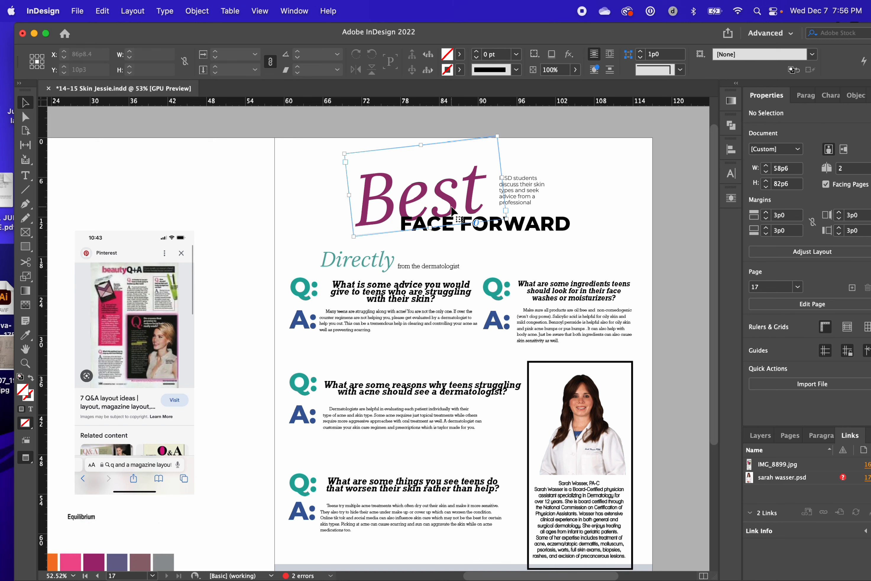
left_click_drag(458, 200, 459, 204)
left_click(608, 147)
Step: Move the "MSD students" subheadline frame closer to the "t" of "Best" and check the spacing with nothing selected
double_click(519, 185)
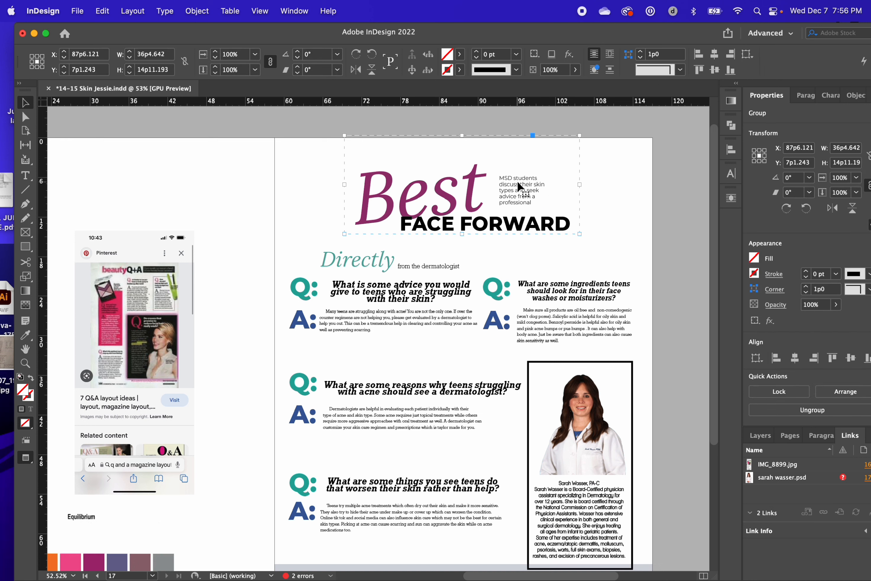
left_click_drag(517, 191, 514, 188)
left_click(587, 161)
left_click(566, 157)
scroll(565, 156, "down", 2)
scroll(566, 157, "left", 2)
left_click(569, 164)
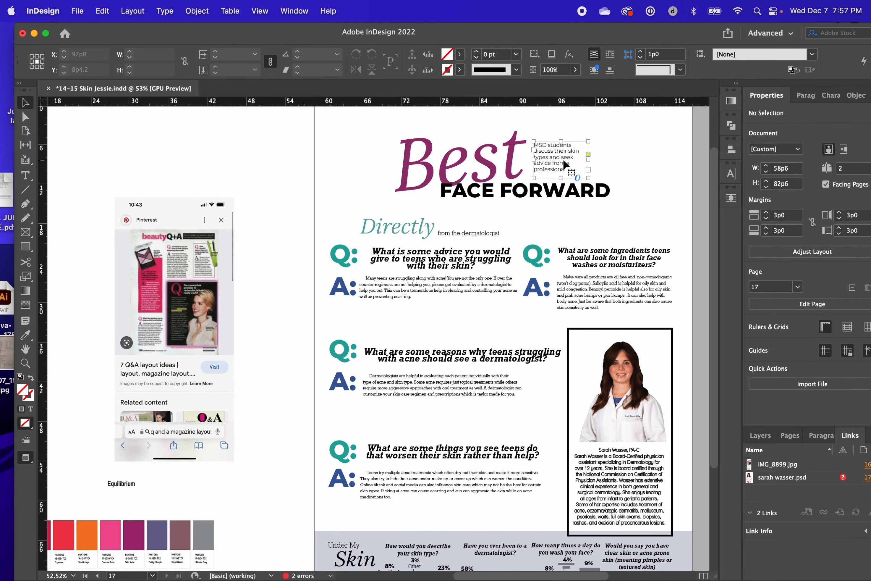
left_click(558, 123)
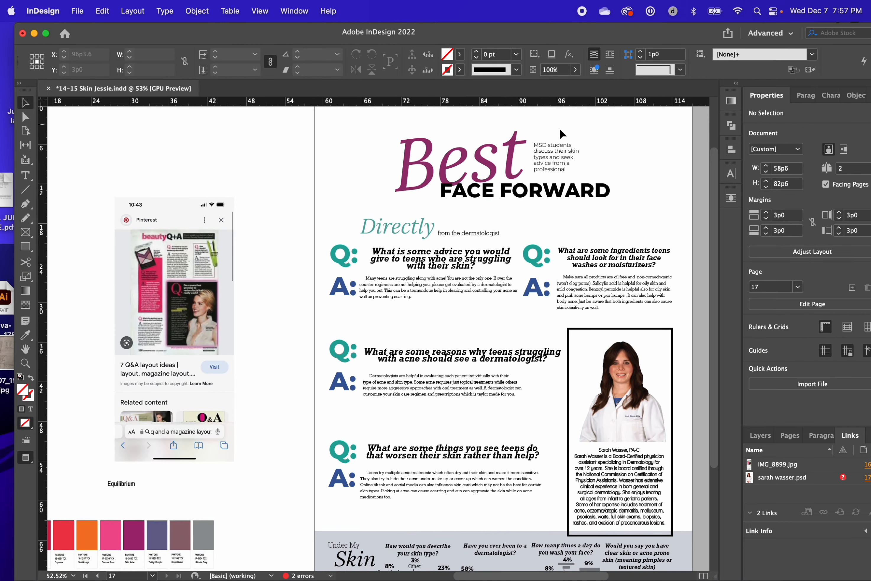
Step: Fine-tune the subheadline frame to X 96p8.688, Y 8p9.227 so it sits nearer "FACE FORWARD"
left_click(561, 155)
left_click_drag(561, 155, 561, 154)
left_click(590, 126)
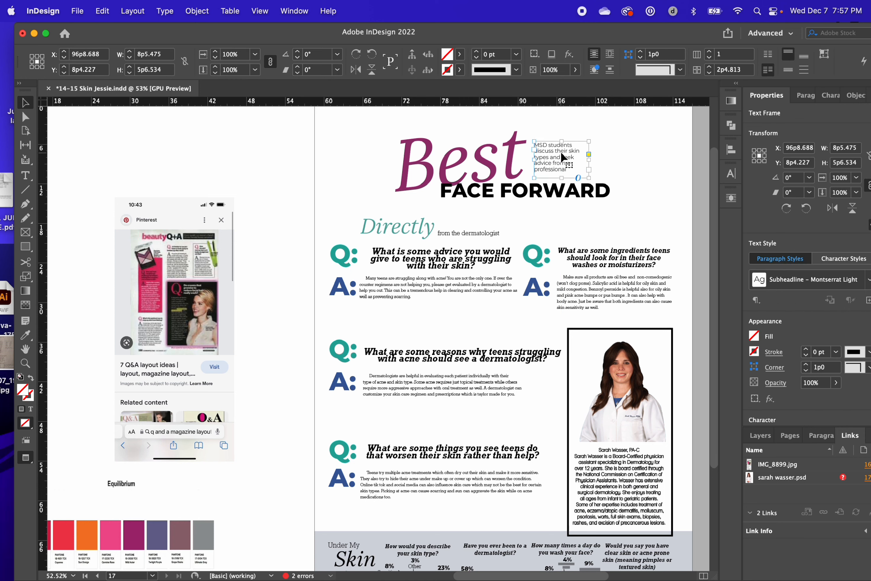
key("Down")
key("Down")
key("Down")
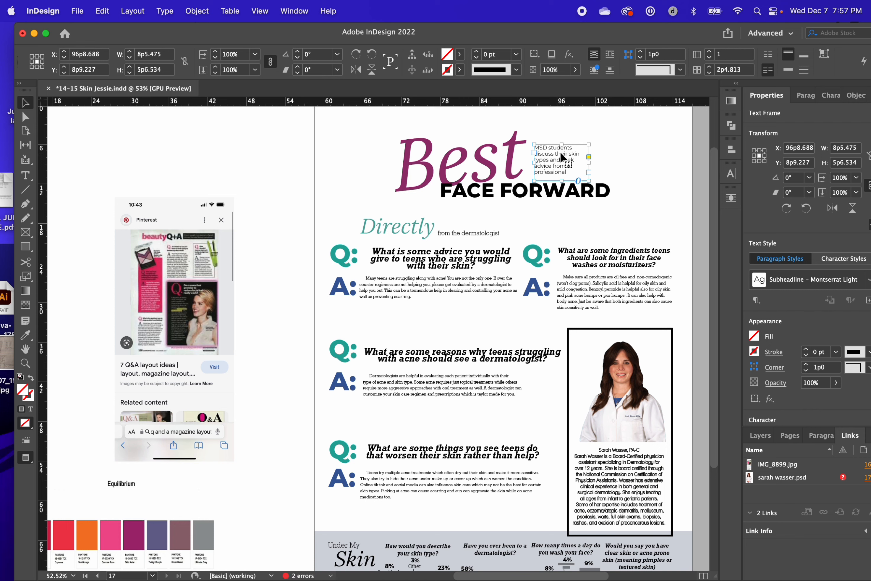
left_click(359, 138)
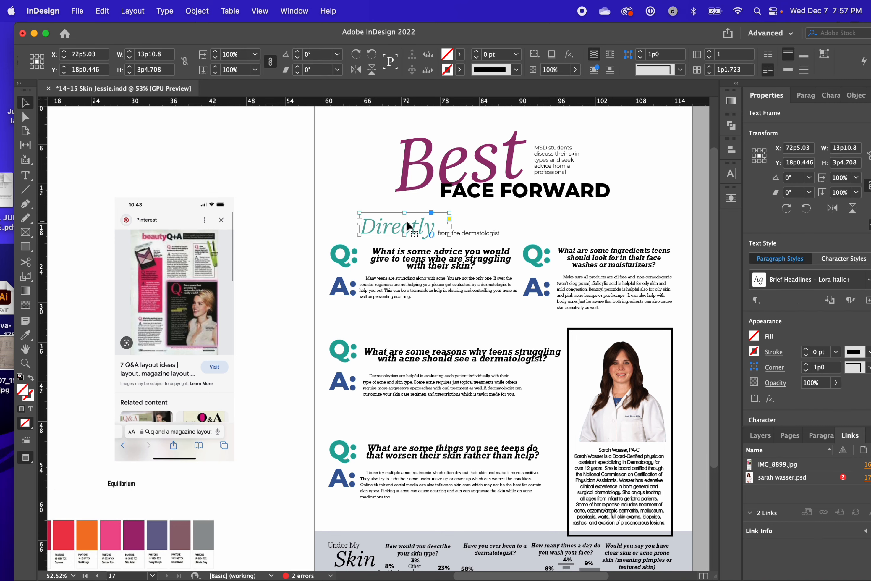
Step: Examine the dermatologist profile box against the Q&A columns, the survey section and the reference layout, with and without guides
scroll(406, 220, "right", 2)
scroll(406, 220, "up", 1)
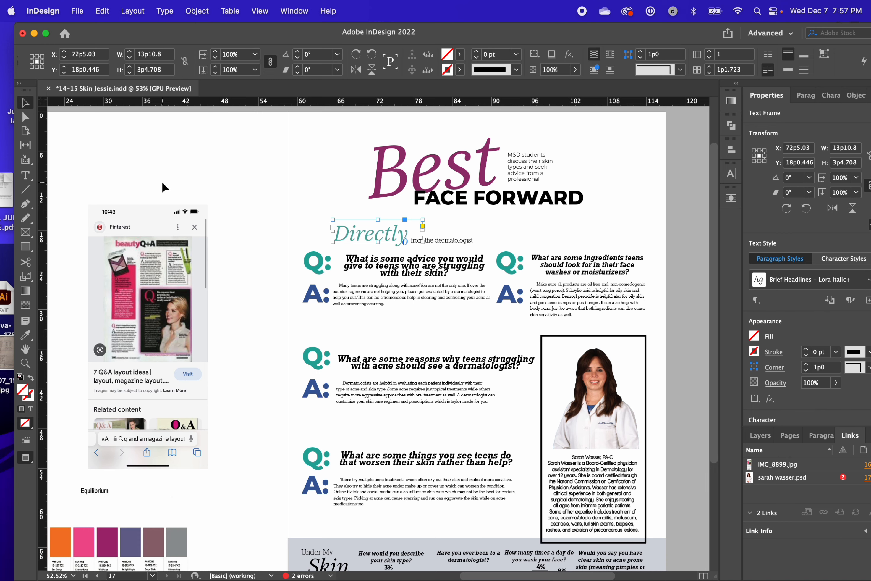
scroll(162, 182, "down", 2)
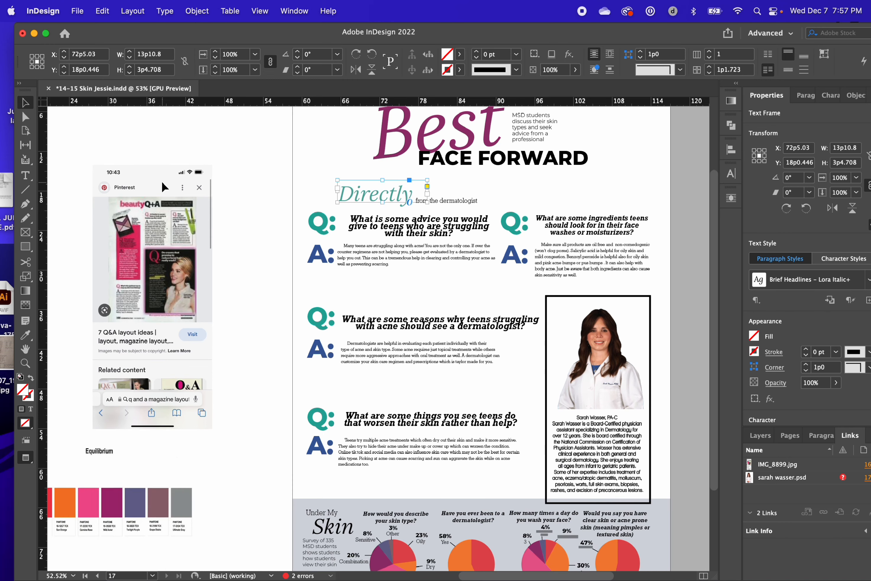
left_click(649, 350)
key("w")
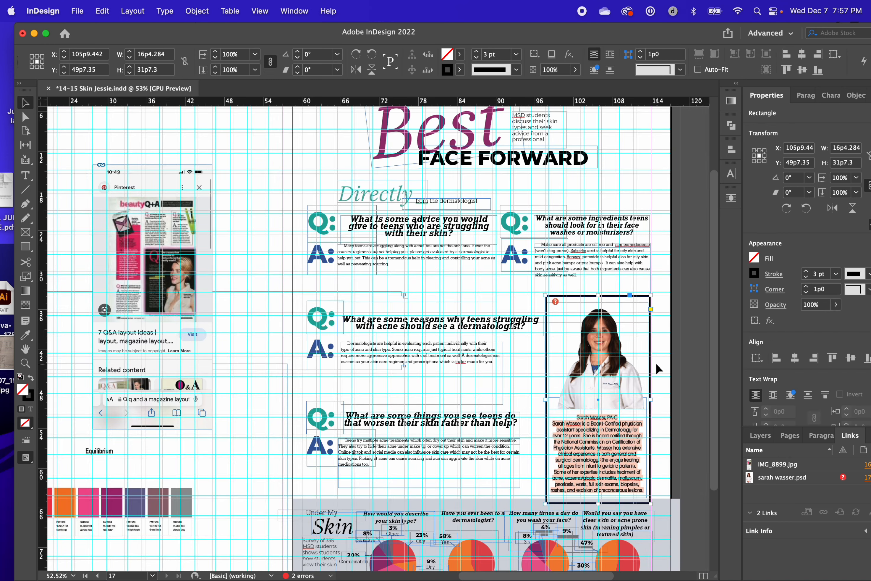
key("w")
scroll(312, 274, "up", 3)
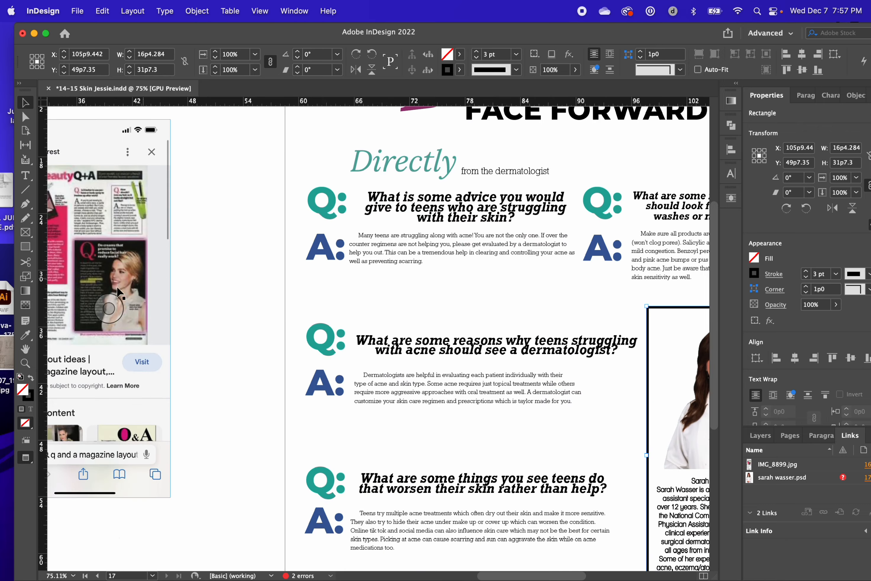
scroll(423, 334, "right", 8)
scroll(423, 335, "down", 4)
scroll(423, 335, "right", 4)
scroll(422, 335, "down", 3)
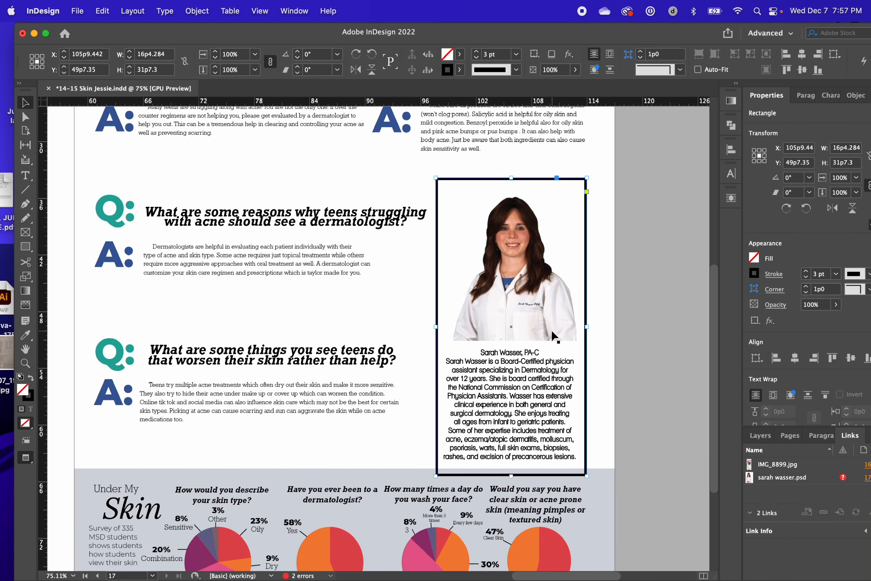
mouse_move(511, 475)
left_mouse_down()
mouse_move(511, 434)
mouse_move(511, 474)
left_mouse_up()
scroll(511, 438, "left", 10)
scroll(511, 437, "up", 1)
scroll(514, 438, "right", 10)
scroll(514, 438, "down", 1)
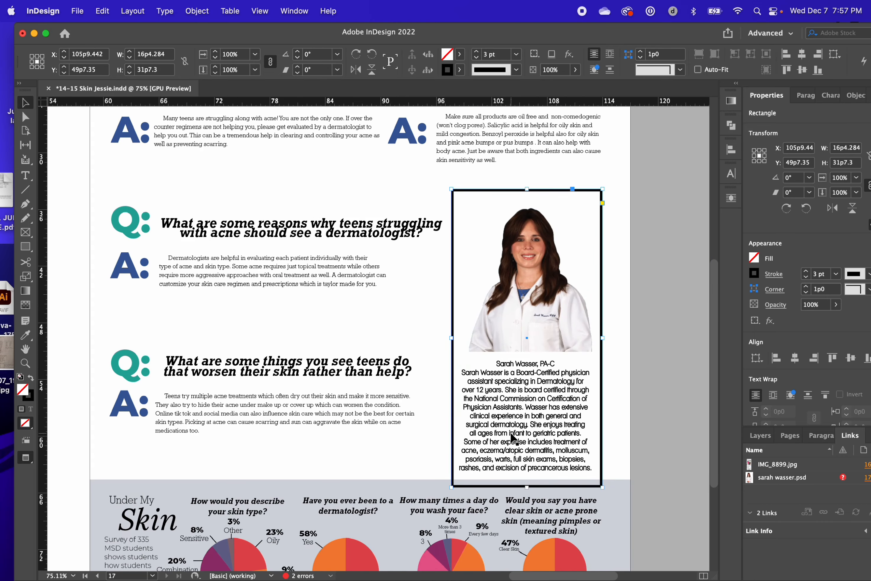
Step: With the guides shown, move the dermatologist's photo and the bio text frame out of the profile box onto the pasteboard
key("w")
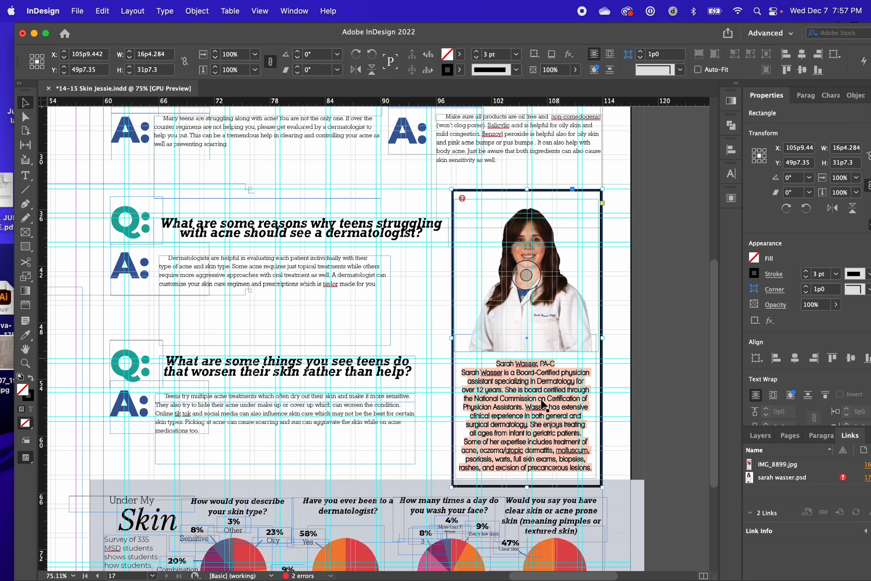
double_click(536, 391)
key("Escape")
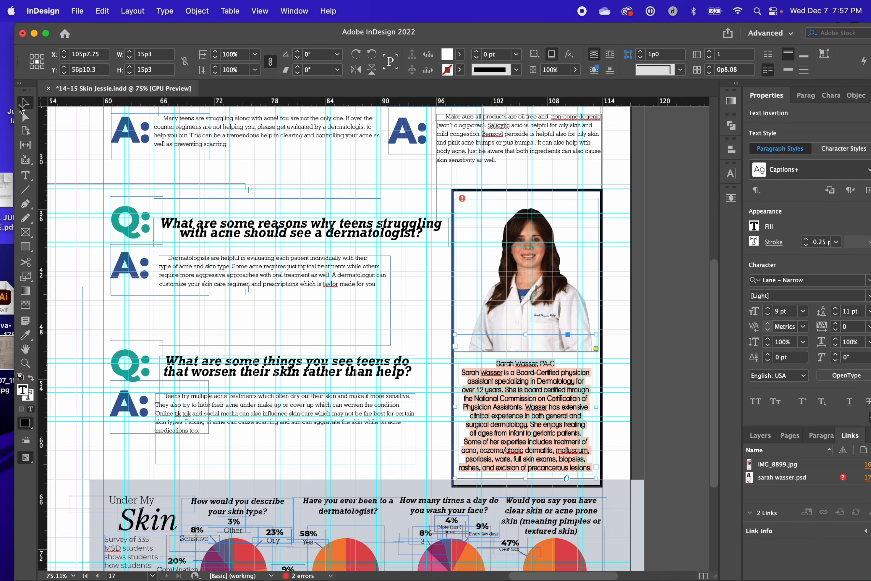
left_click(478, 233)
scroll(483, 236, "right", 10)
left_click_drag(345, 238, 591, 189)
left_click(352, 290)
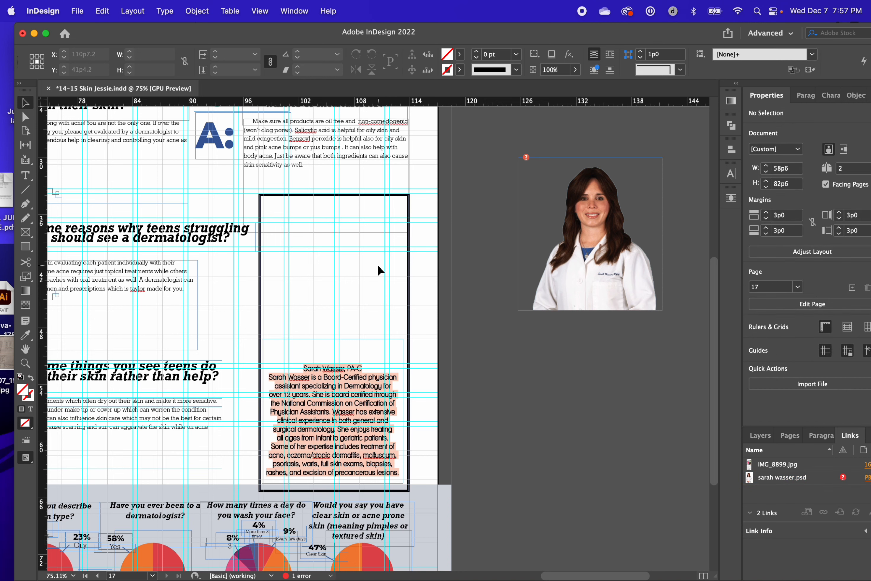
left_click_drag(429, 385, 680, 386)
left_click(350, 289)
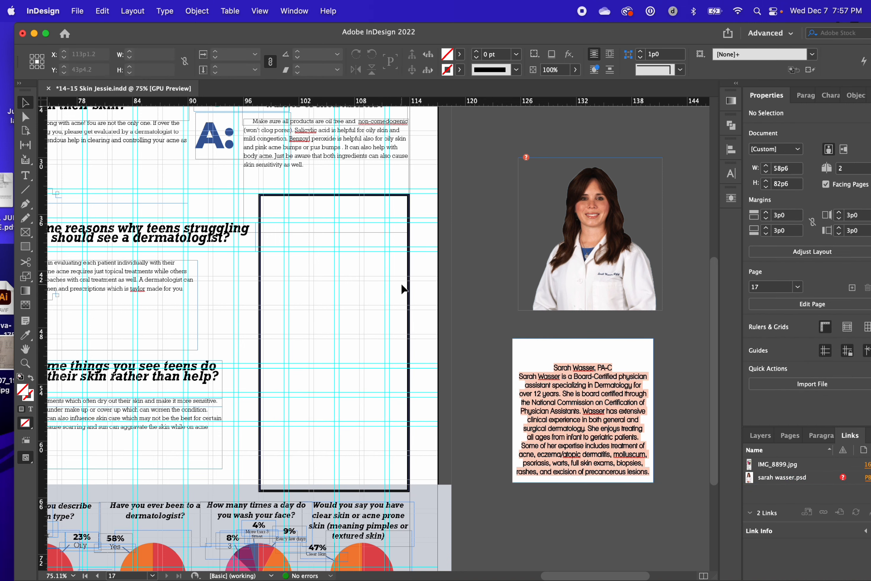
Step: Shorten the empty black-outlined profile box from its bottom edge to about 30p3.5 high, clear of the survey section
left_click(389, 210)
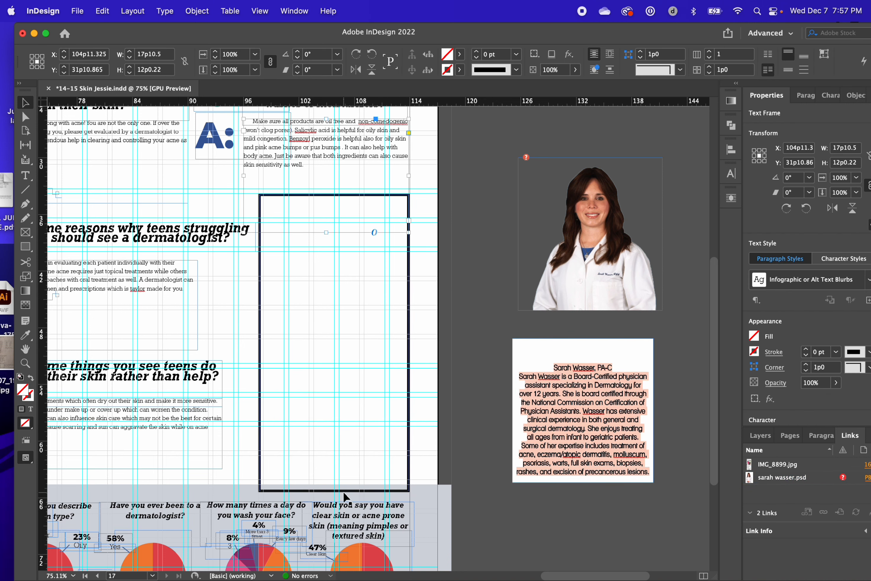
left_click(335, 491)
mouse_move(337, 491)
left_mouse_down()
mouse_move(337, 466)
mouse_move(339, 482)
left_mouse_up()
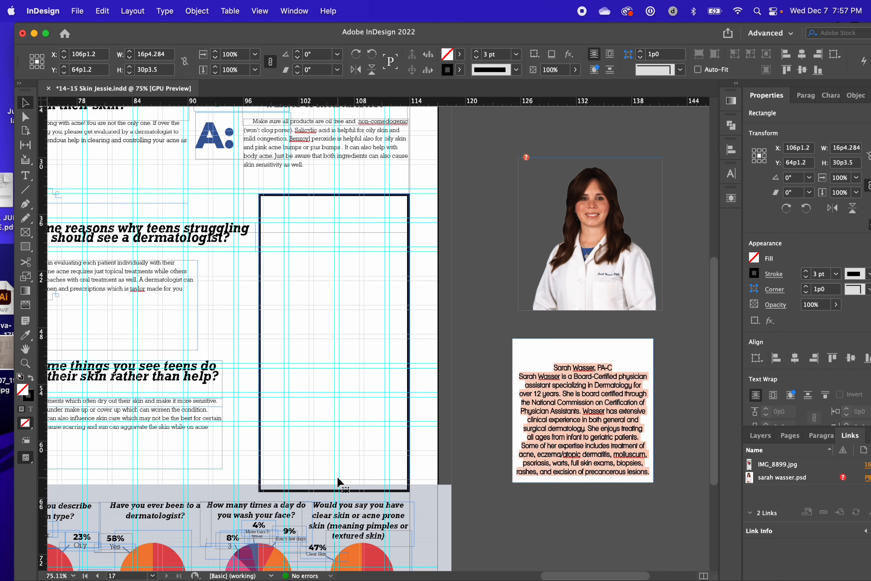
Step: Try shifting the three stacked Q&A blocks left toward the spine to about X 49p3.9, and undo the move
scroll(342, 483, "up", 3)
scroll(342, 484, "left", 8)
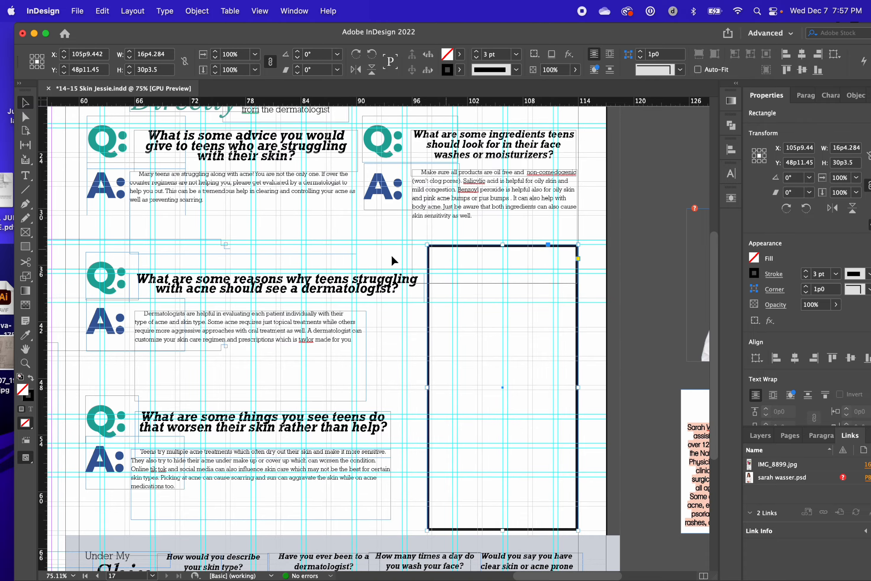
left_click(379, 283)
scroll(378, 284, "up", 6)
scroll(378, 284, "left", 15)
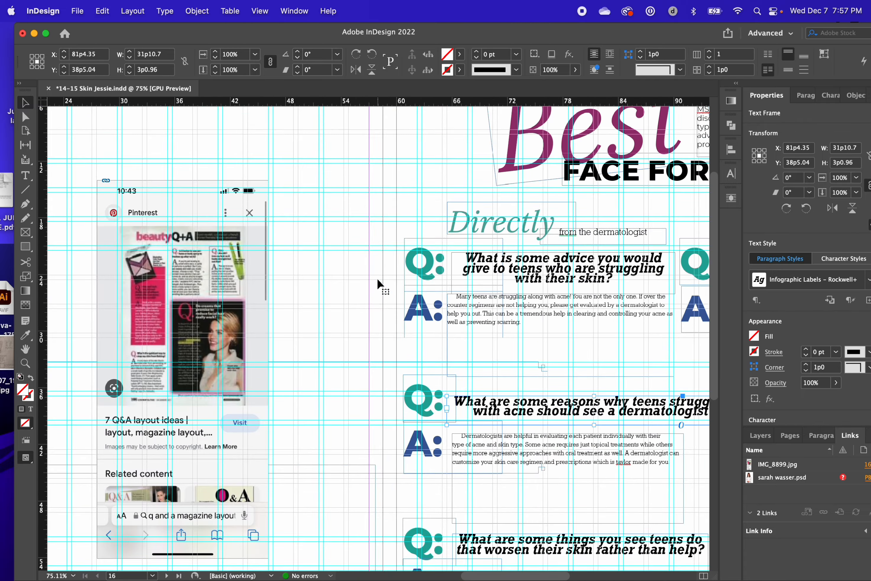
scroll(378, 285, "down", 5)
scroll(378, 285, "right", 11)
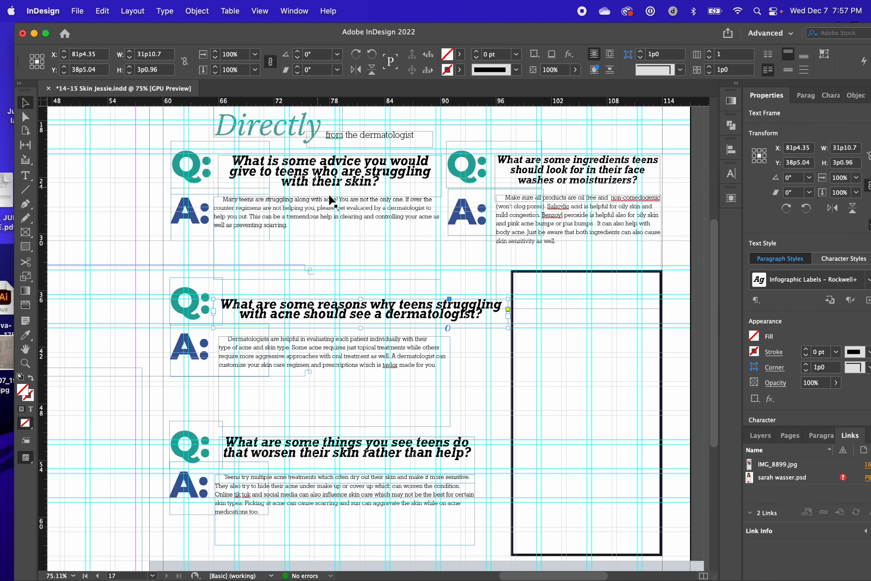
left_click_drag(124, 156, 300, 525)
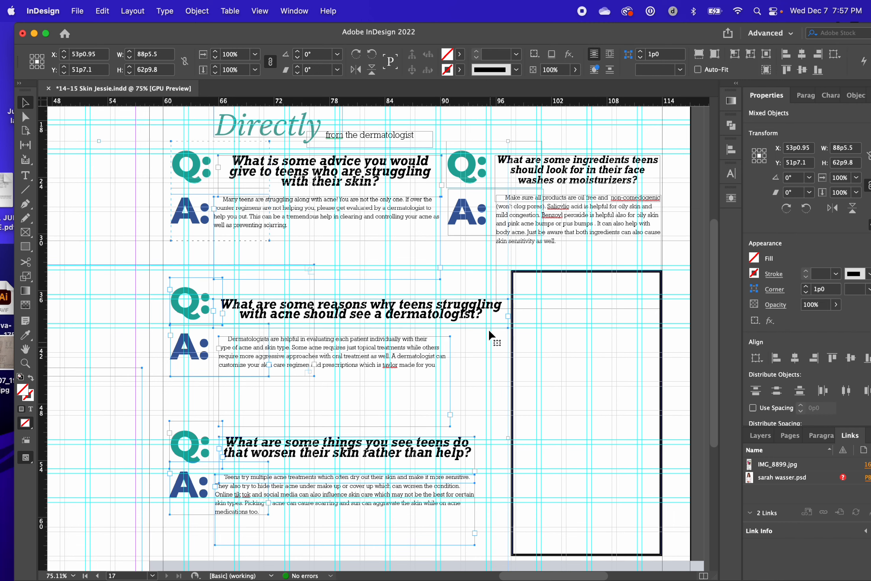
left_click_drag(509, 318, 474, 321)
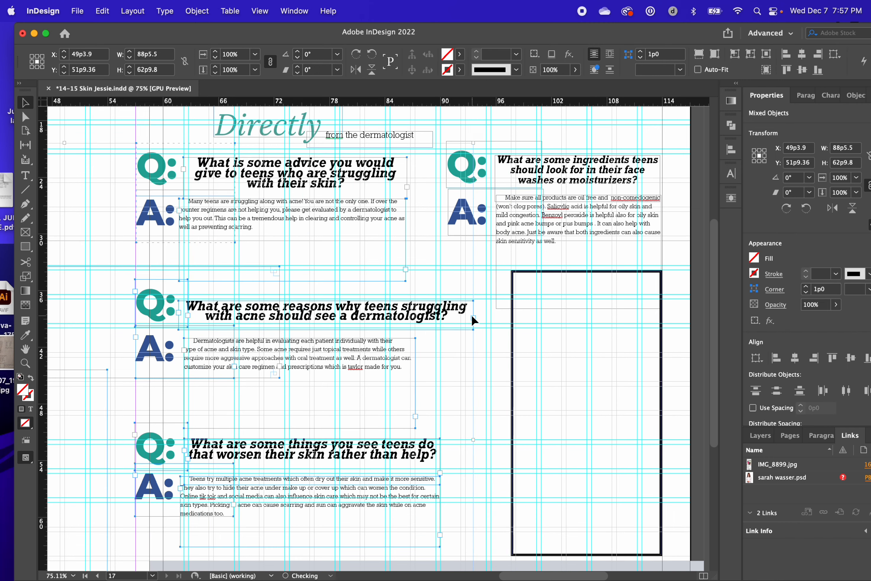
key("super+z")
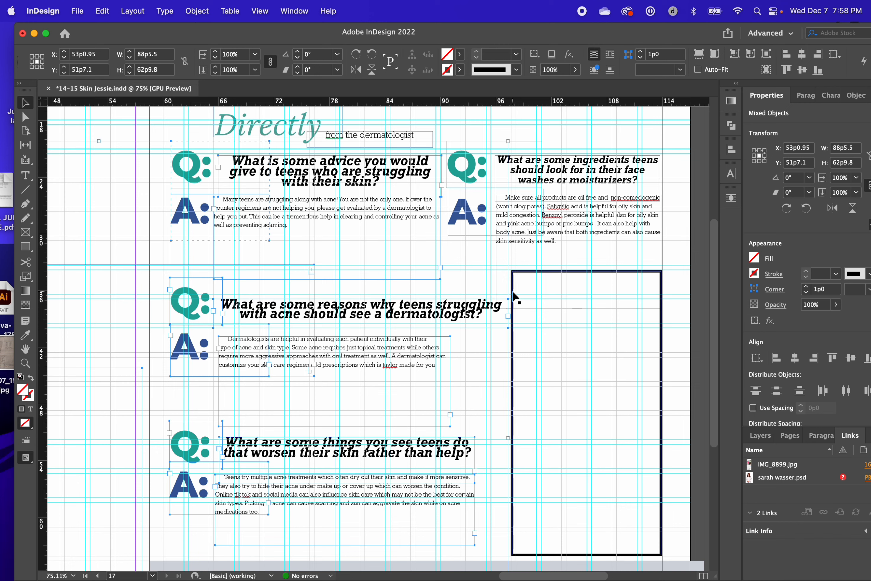
Step: Group the three stacked Q&A blocks, narrow the group to about 81p9 wide, and reposition it toward the spine
key("super+g")
left_click_drag(508, 437, 446, 438)
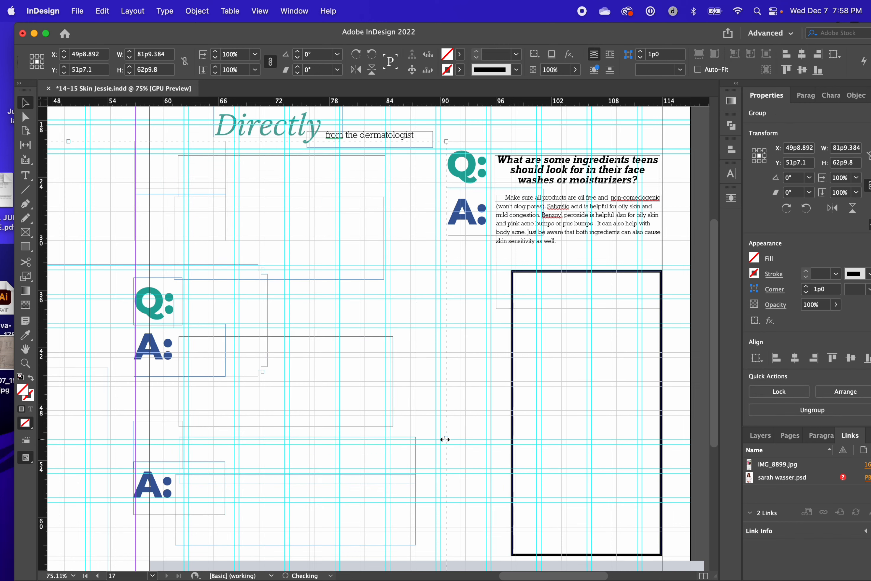
left_click_drag(325, 365, 410, 363)
left_click_drag(245, 172, 193, 171)
left_click_drag(289, 236, 259, 236)
Step: Widen the empty profile box leftward to about 21p0 and swap its black outline for a solid black fill
left_click(512, 337)
left_click_drag(512, 412, 466, 413)
key("shift+x")
scroll(465, 372, "down", 3)
scroll(465, 371, "right", 5)
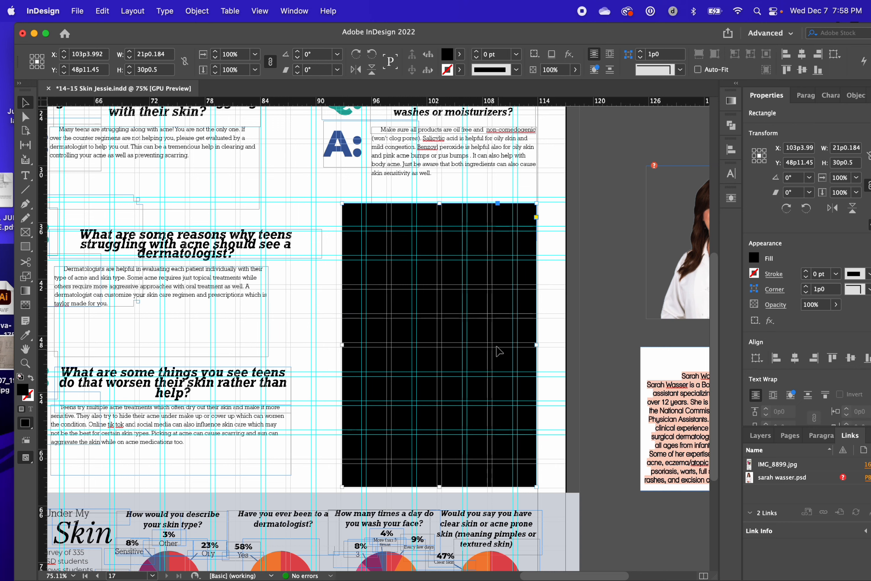
Step: Duplicate the black box, fill the copy with the palette's muted blue-purple, and offset it up and left over the black one
left_click_drag(498, 351, 365, 300)
key("super+minus")
scroll(365, 300, "left", 3)
key("i")
left_click(108, 451)
key("v")
left_click_drag(435, 319, 513, 346)
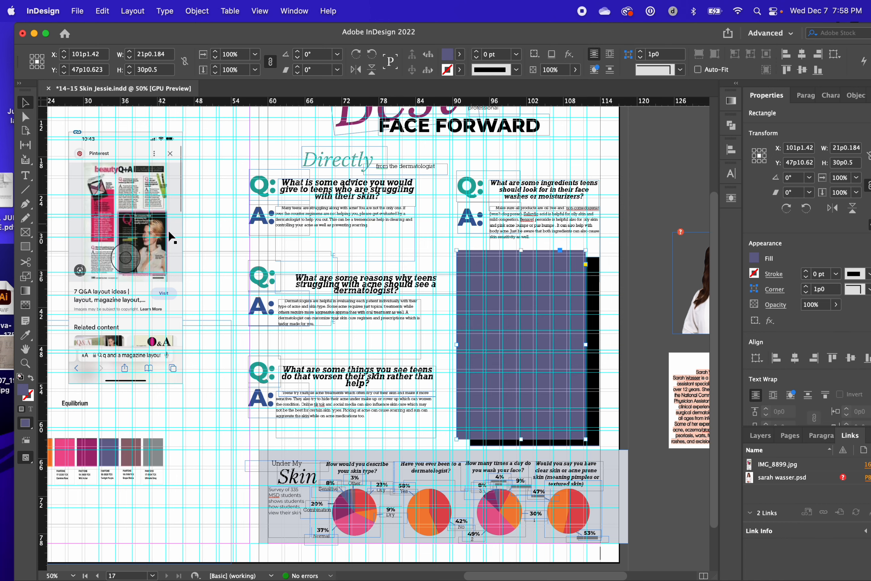
Step: Compare with the reference Q&A layout, try moving the black box to about X 101p10, Y 48p8, and undo the move
left_click(593, 324)
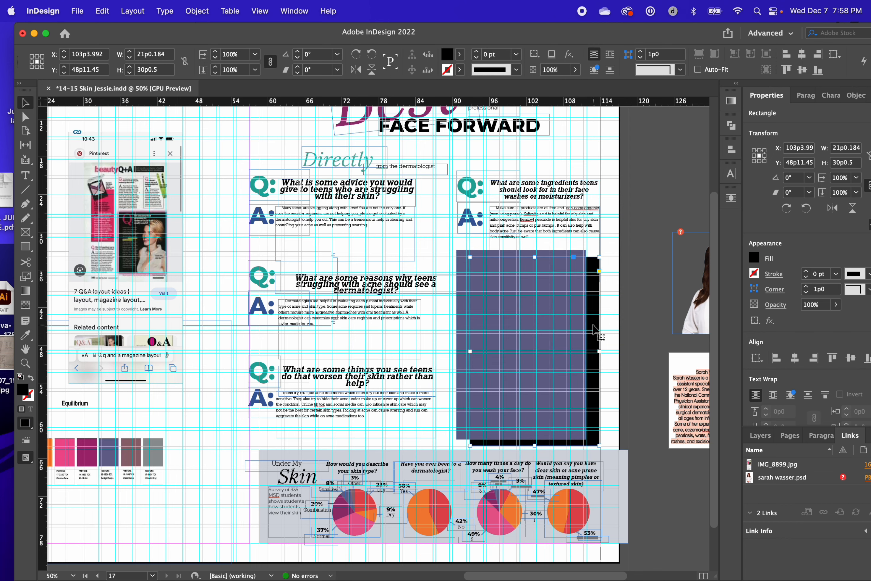
scroll(592, 323, "up", 3)
scroll(592, 323, "right", 2)
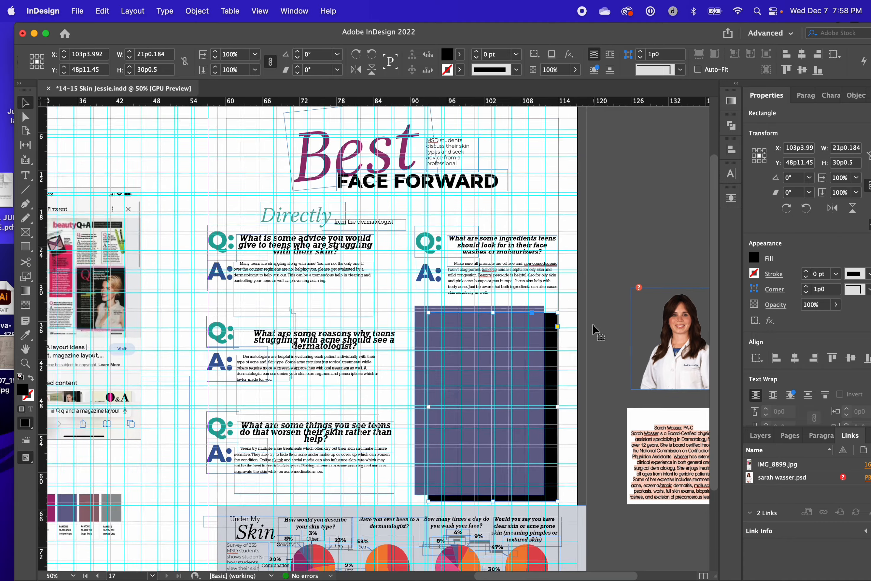
scroll(592, 329, "down", 2)
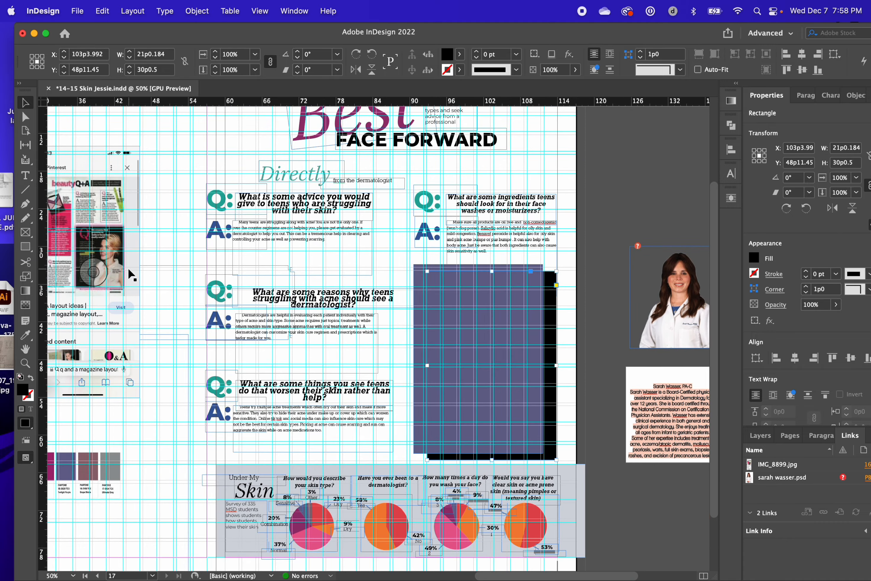
scroll(204, 283, "up", 5)
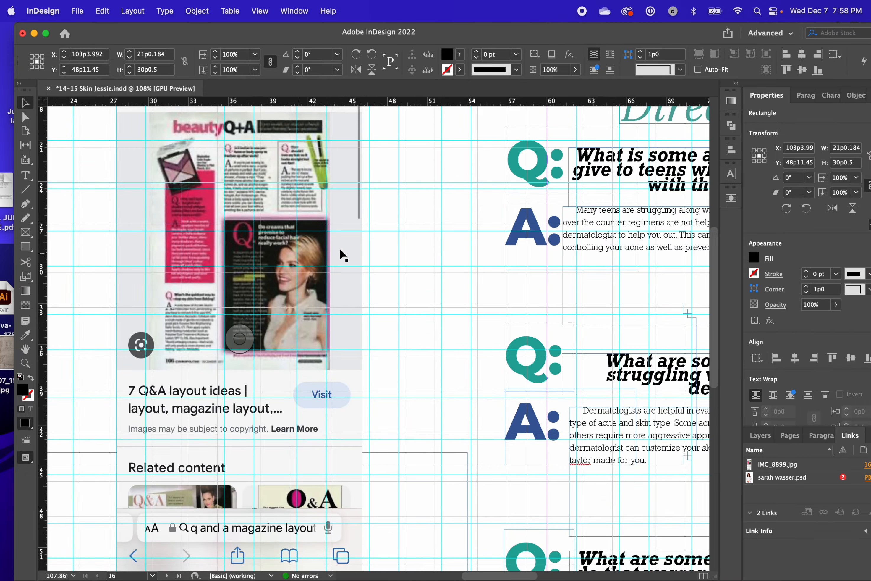
scroll(340, 249, "up", 2)
scroll(323, 205, "down", 5)
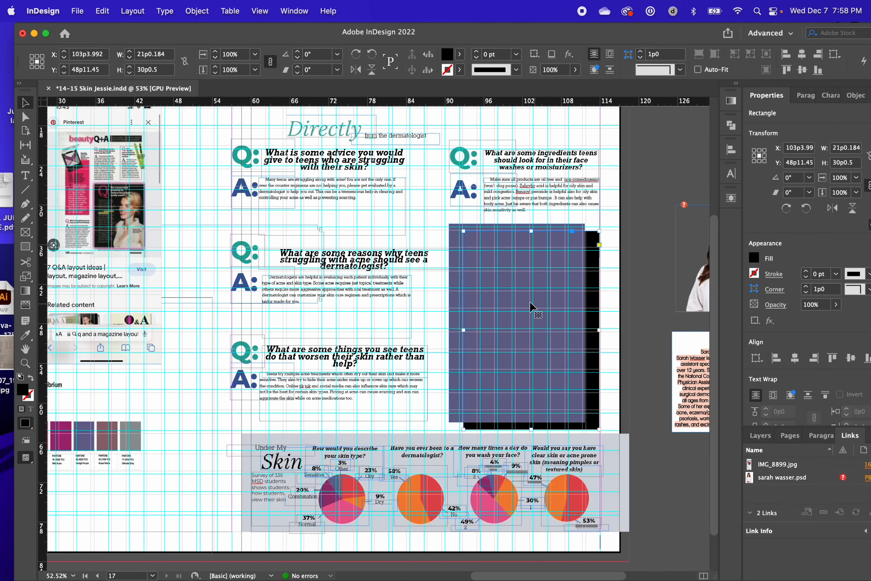
left_click_drag(529, 306, 520, 303)
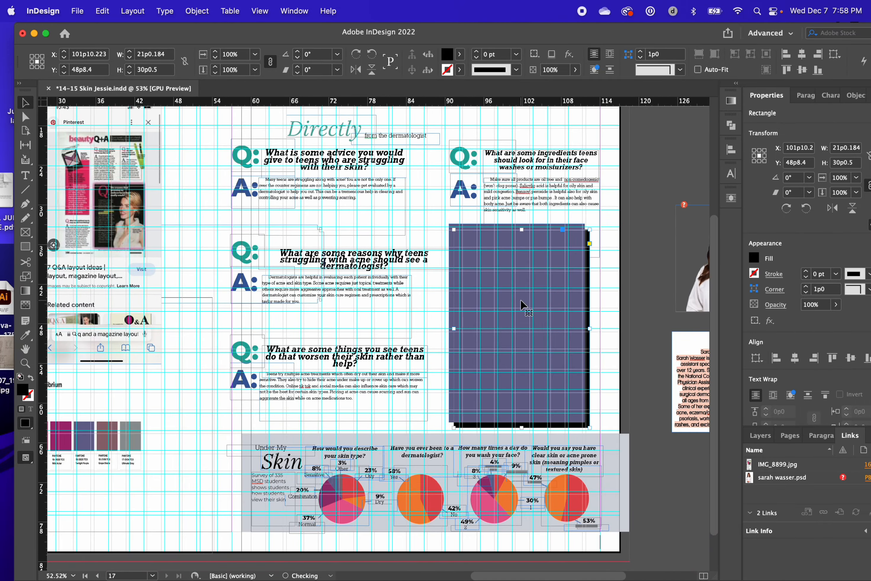
key("super+z")
Step: Shift the purple box slightly down and right to about X 101p3.2 and shorten it from its bottom edge to about 28p2.6 high
left_click(617, 238)
left_click(523, 271)
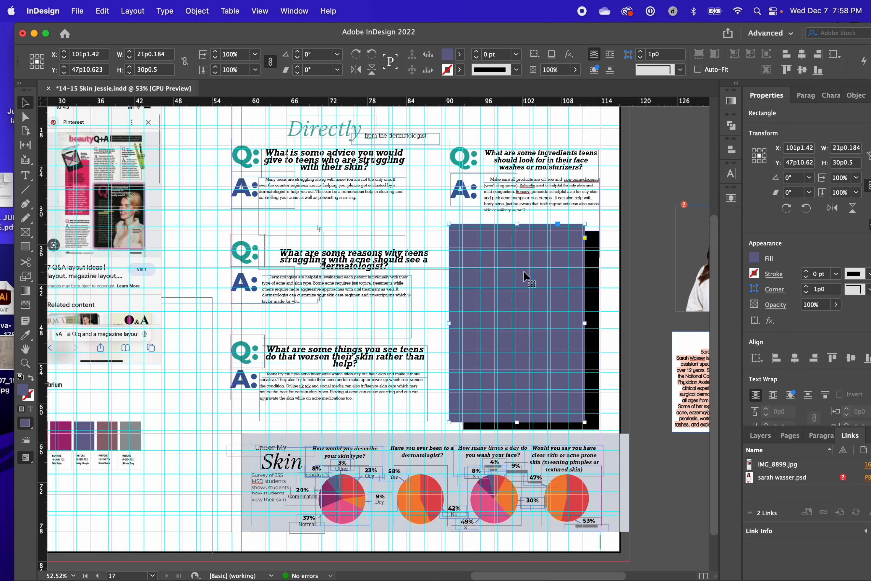
left_click_drag(524, 271, 526, 274)
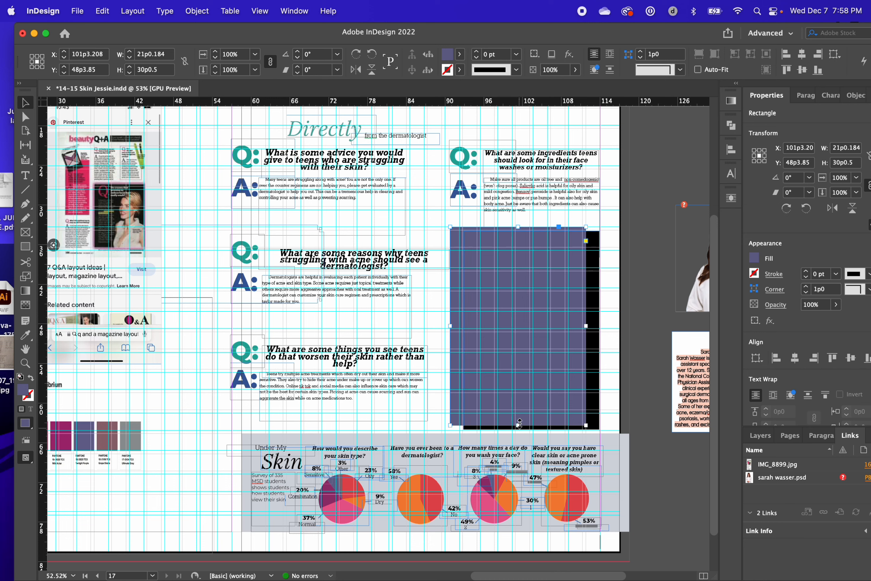
left_click_drag(520, 424, 520, 412)
left_click(646, 339)
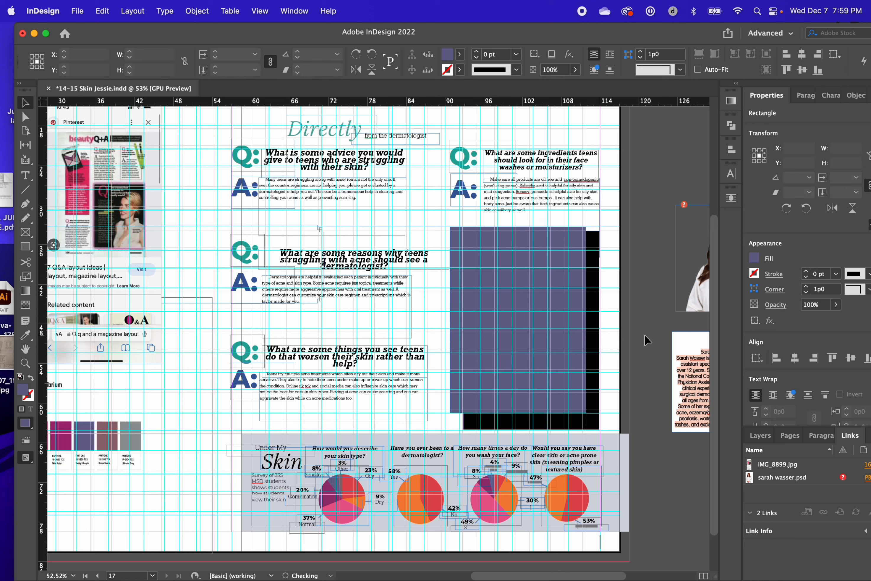
left_click(549, 352)
left_click_drag(520, 414, 520, 410)
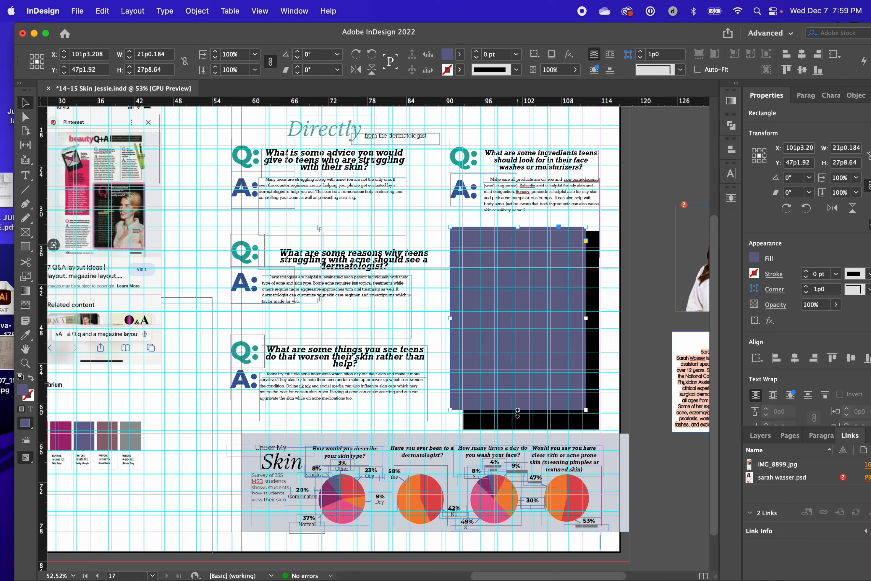
left_click_drag(517, 410, 517, 413)
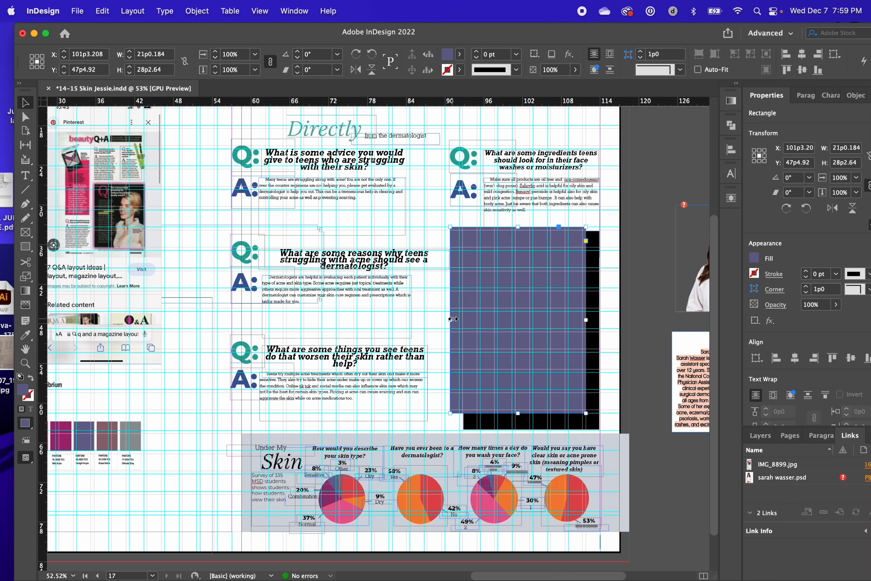
Step: Extend the purple box's left edge toward the Q&A column, making it about 22p3.6 wide
left_click_drag(453, 319, 445, 317)
key("super+z")
left_click(436, 301)
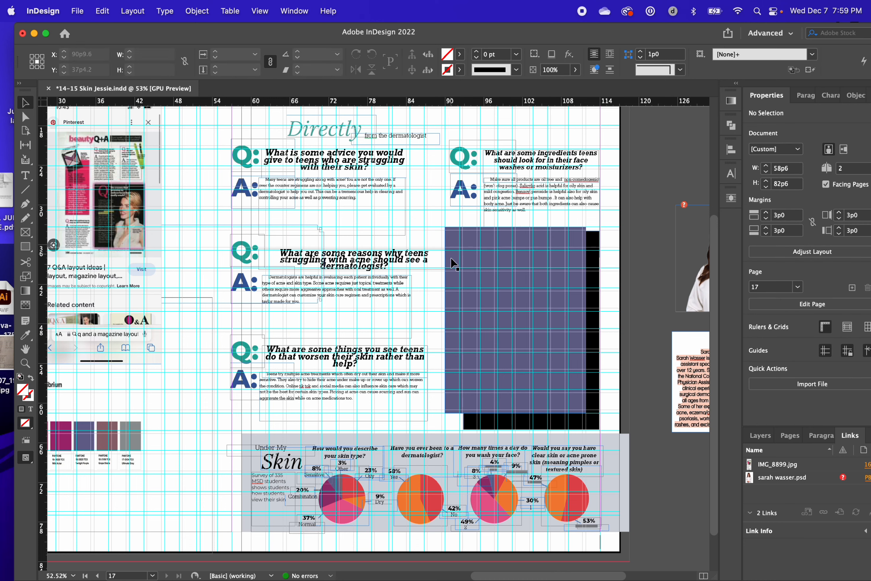
left_click(451, 300)
left_click_drag(445, 319, 441, 319)
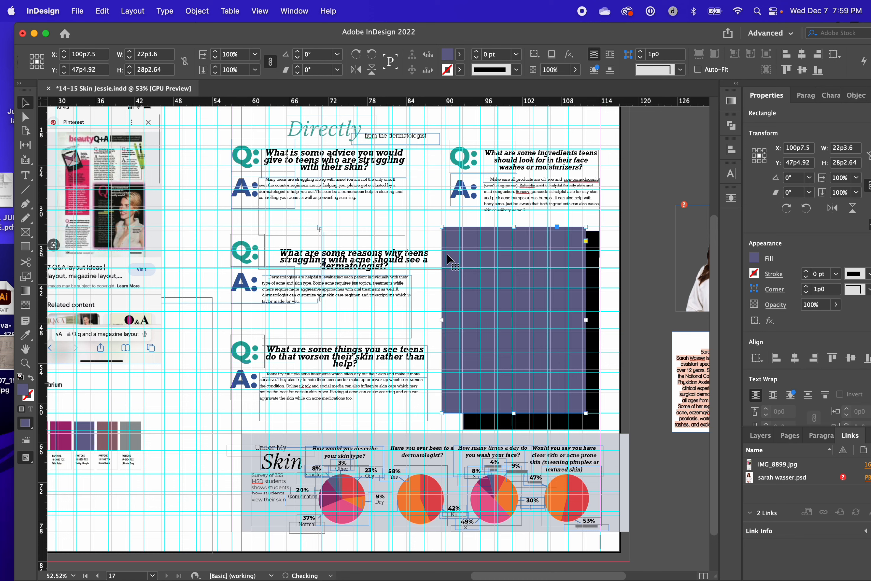
Step: Shrink the purple and black boxes together from their upper-left corner, and move the purple box to about X 101p0.8, Y 48p0.9
left_click(629, 339)
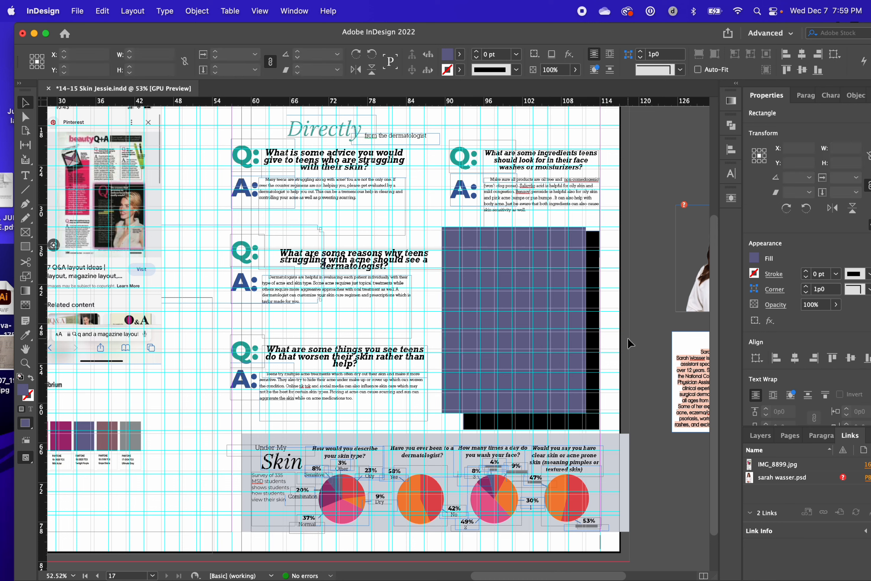
left_click_drag(626, 309, 559, 364)
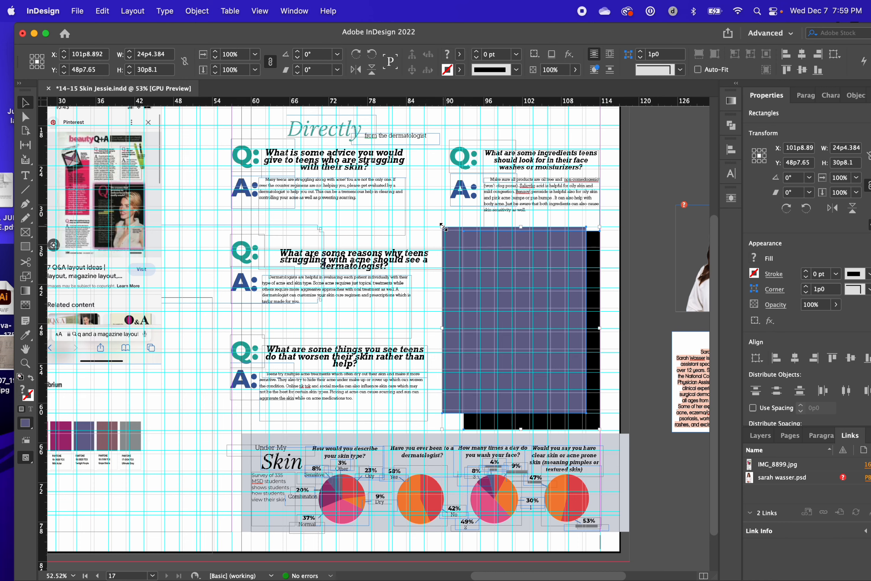
left_click_drag(442, 227, 462, 237)
left_click(462, 217)
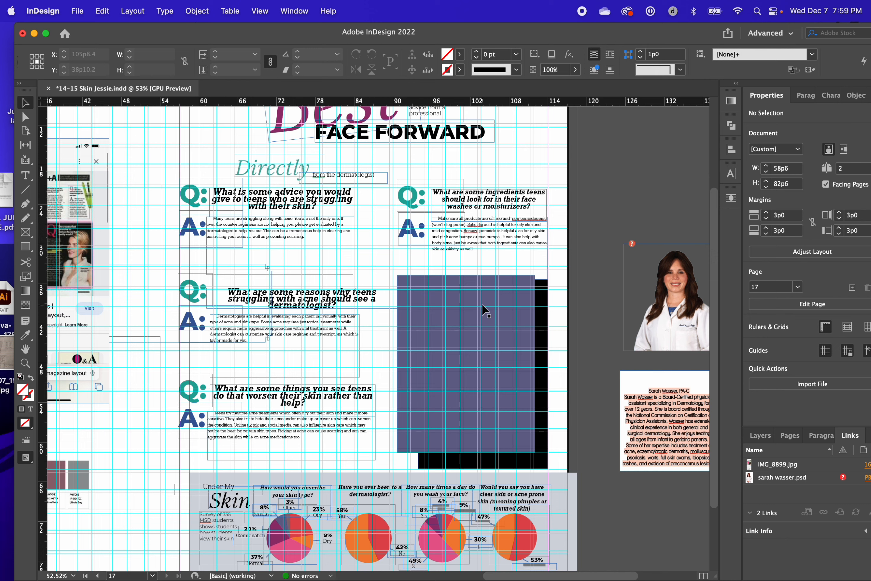
left_click_drag(496, 322, 475, 362)
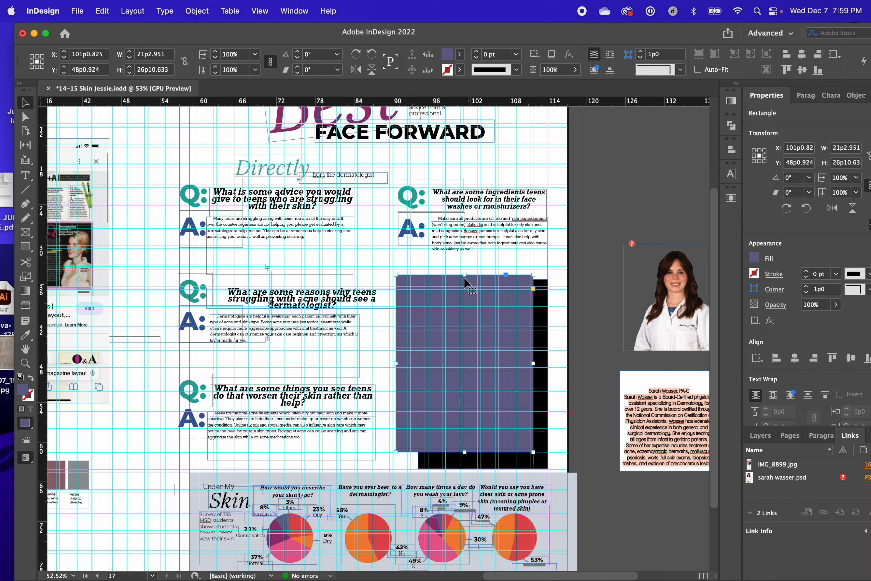
Step: Lower the top edges to make the purple box about 25p1.7 and the black box 24p6.2 high, and narrow the purple box to 19p5.9
left_click_drag(464, 277, 483, 306)
left_click(502, 281)
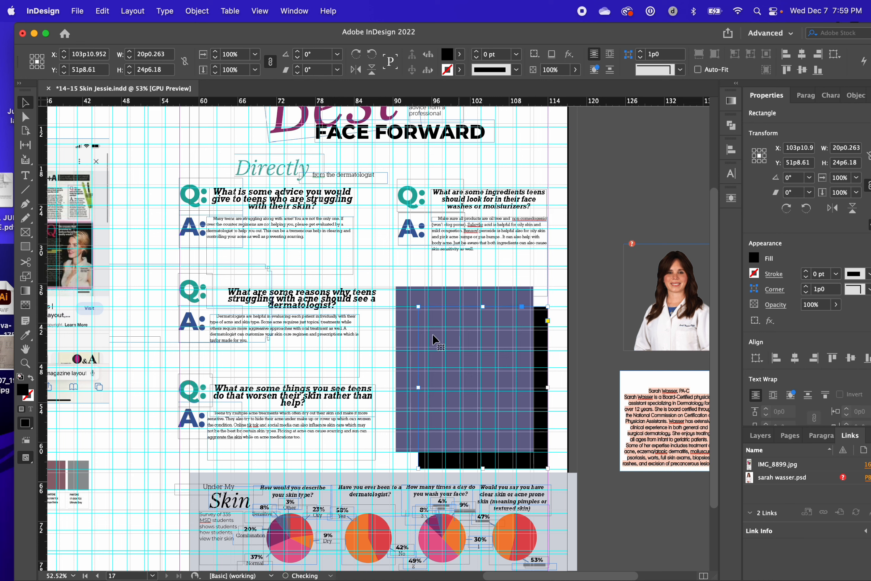
left_click(410, 306)
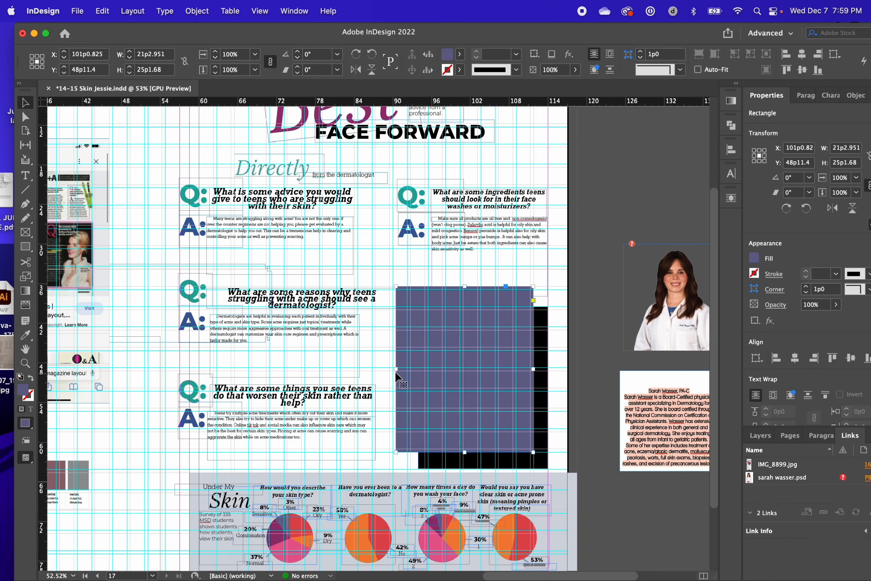
left_click_drag(398, 368, 407, 369)
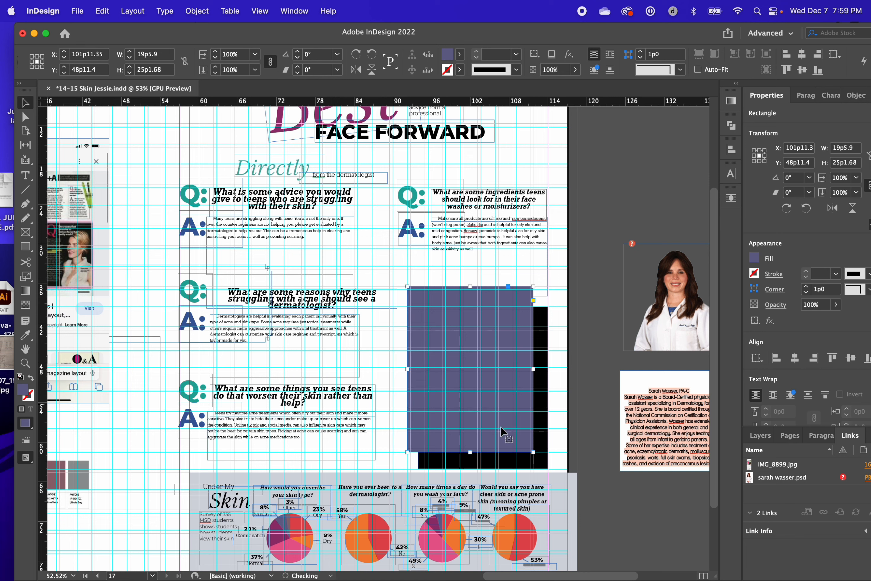
left_click(514, 464)
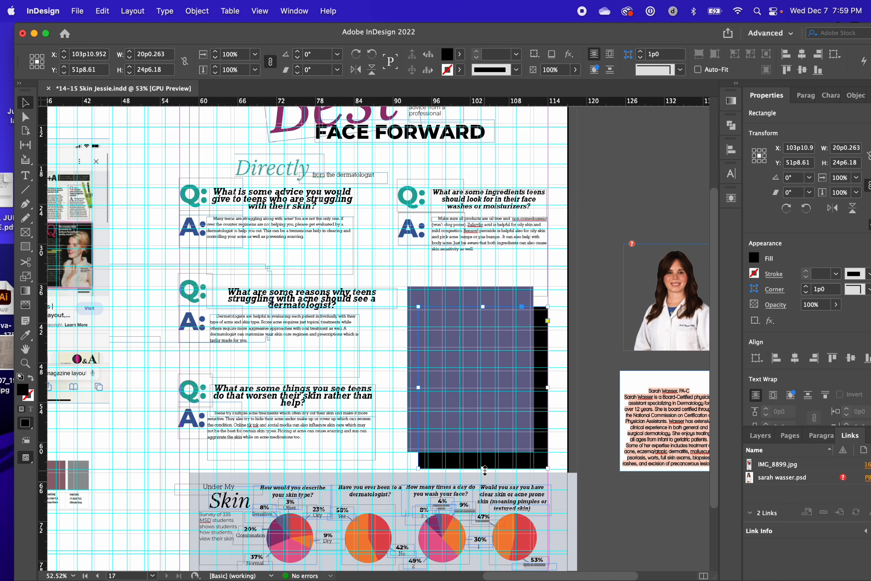
left_click(585, 269)
Step: Move the dermatologist's photo from the pasteboard onto the upper part of the purple box, bring it to the front, and preview the page
scroll(586, 268, "left", 3)
scroll(586, 268, "up", 1)
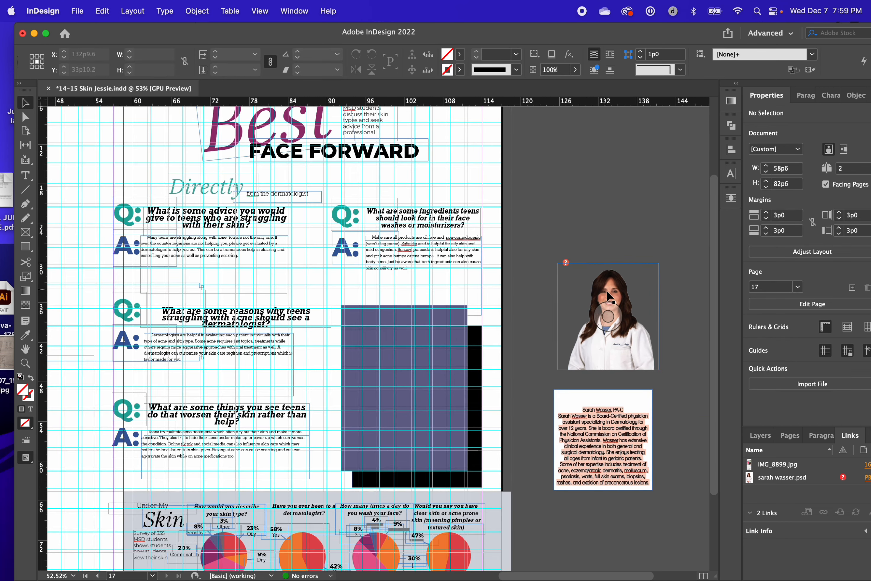
left_click(625, 287)
left_click_drag(625, 288, 416, 299)
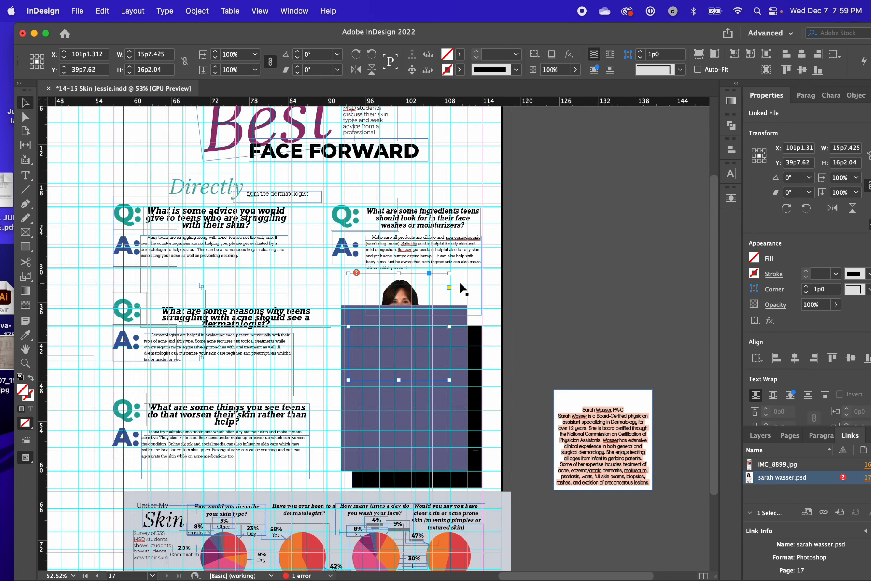
key("shift+super+]")
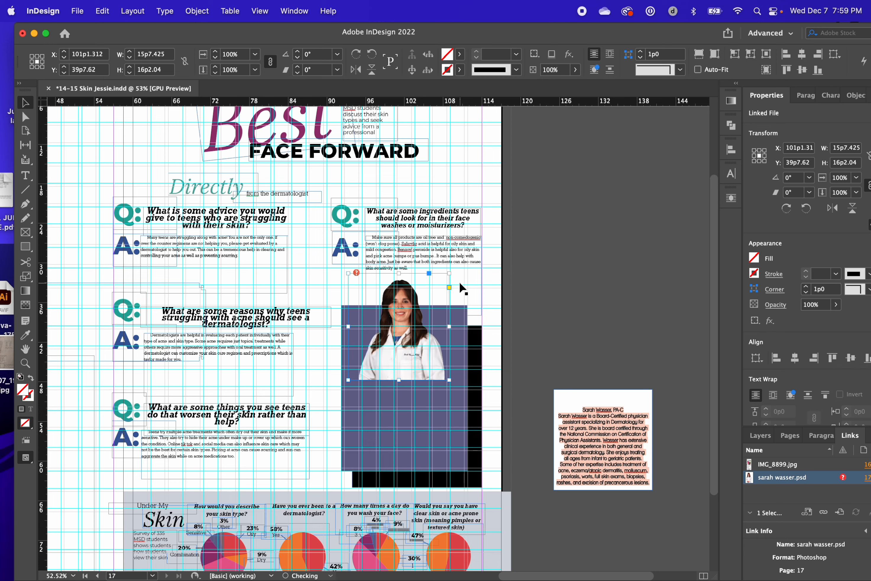
left_click_drag(396, 296, 395, 318)
left_click(576, 264)
key("w")
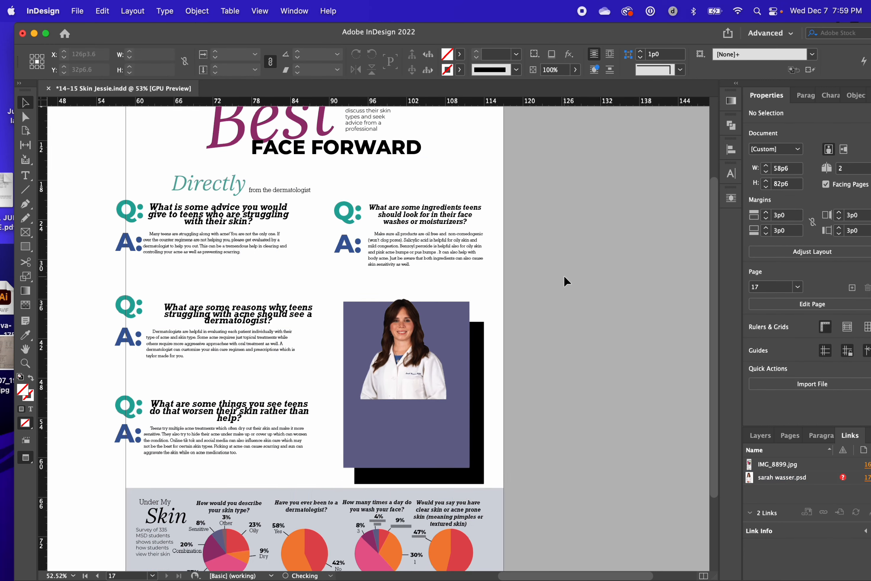
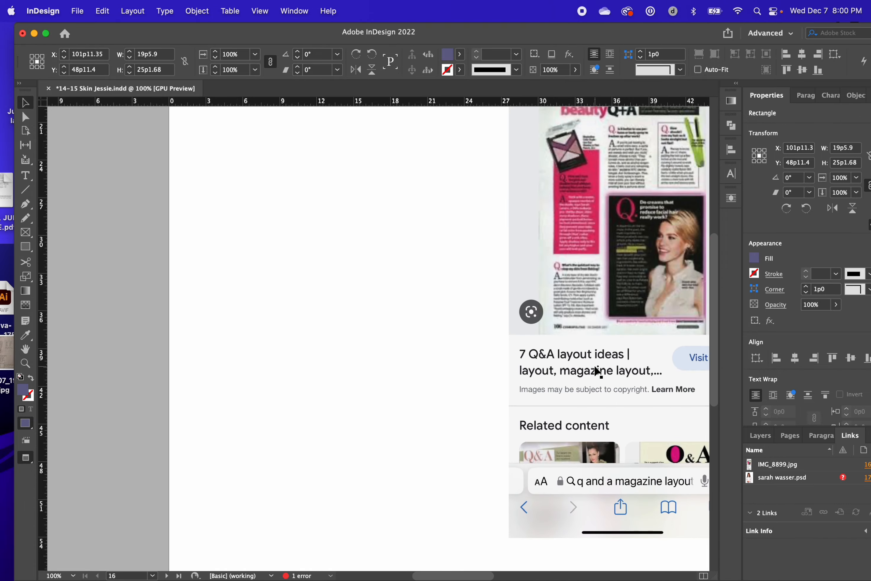
Step: Move the dermatologist's photo into the lower-right corner of the purple box, at about X 106p0.1, Y 55p8.3
scroll(530, 332, "right", 20)
scroll(530, 332, "down", 9)
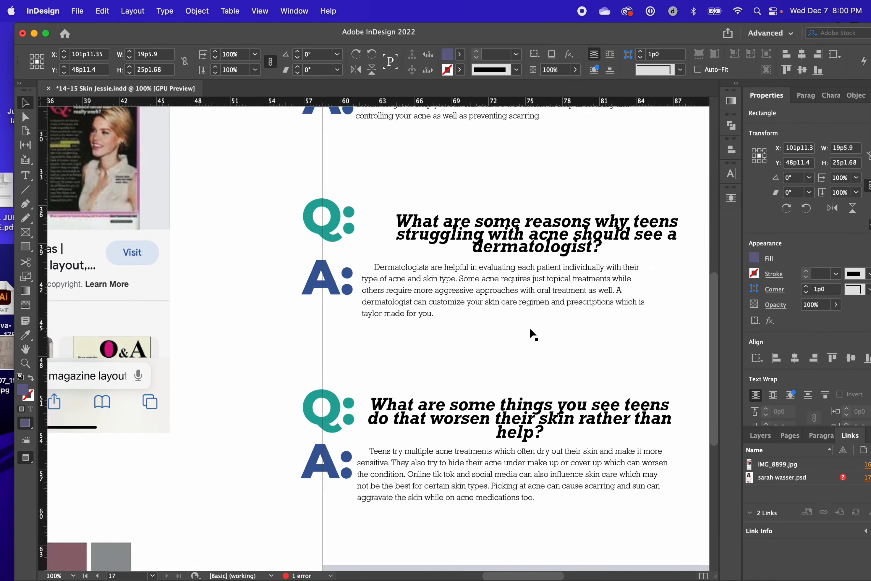
left_click(306, 194)
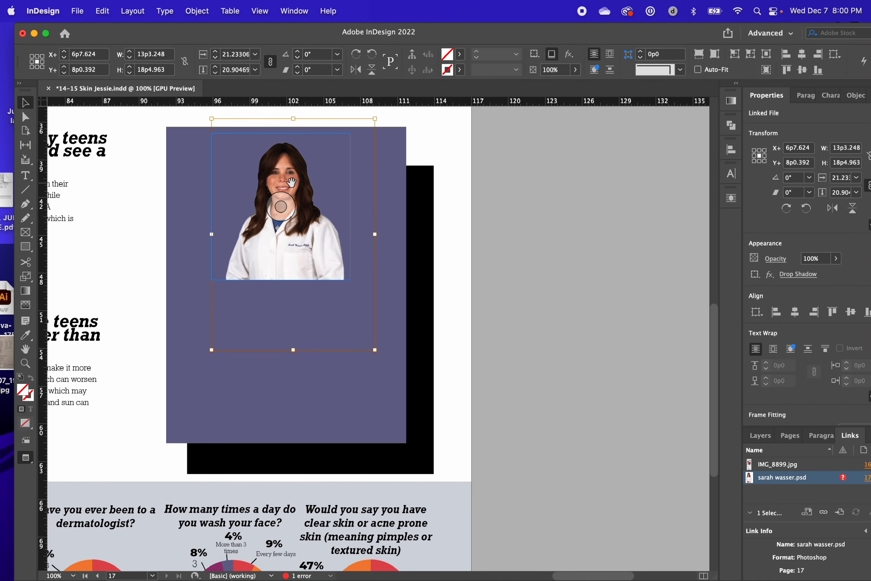
left_click_drag(288, 181, 340, 334)
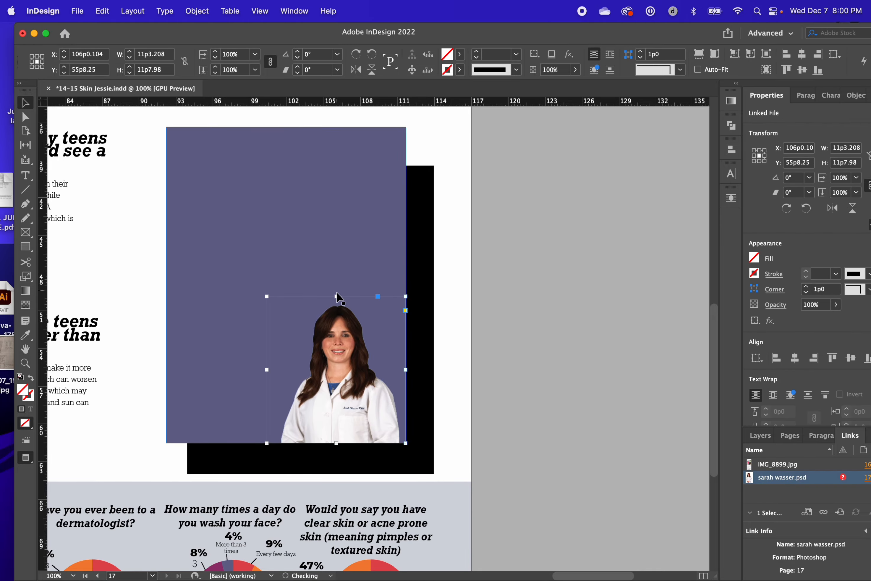
Step: Enlarge the dermatologist's photo upward to about 14p3 by 14p9 and nudge it left to about X 104p9.9
scroll(338, 296, "left", 10)
scroll(338, 296, "up", 3)
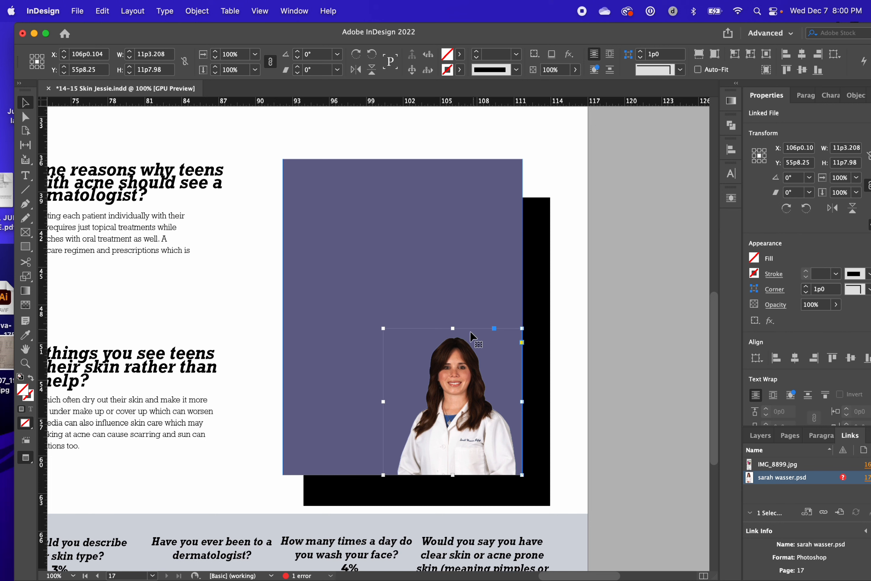
left_click_drag(453, 328, 447, 290)
key("Left")
key("Left")
key("Left")
key("Left")
key("Left")
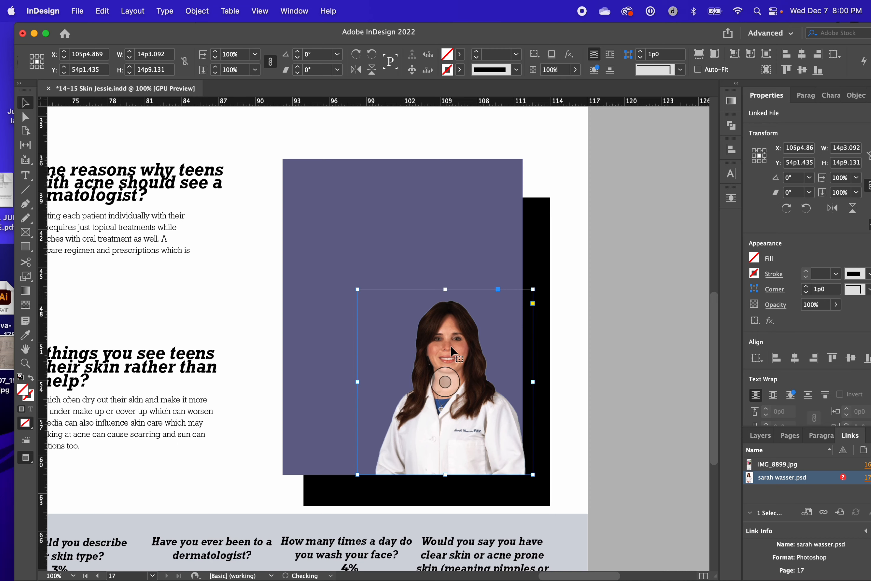
key("Left")
key("Left")
key("Left")
key("Left")
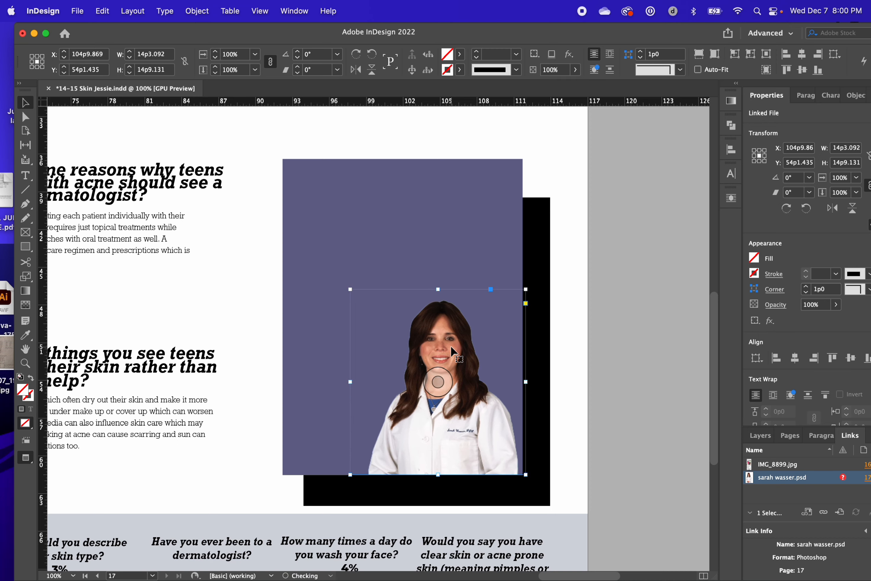
Step: Move the dermatologist's bio frame up on the pasteboard to about X 127p4.5, Y 46p11.7, and set its fill to None
left_click(609, 342)
key("w")
scroll(546, 347, "right", 10)
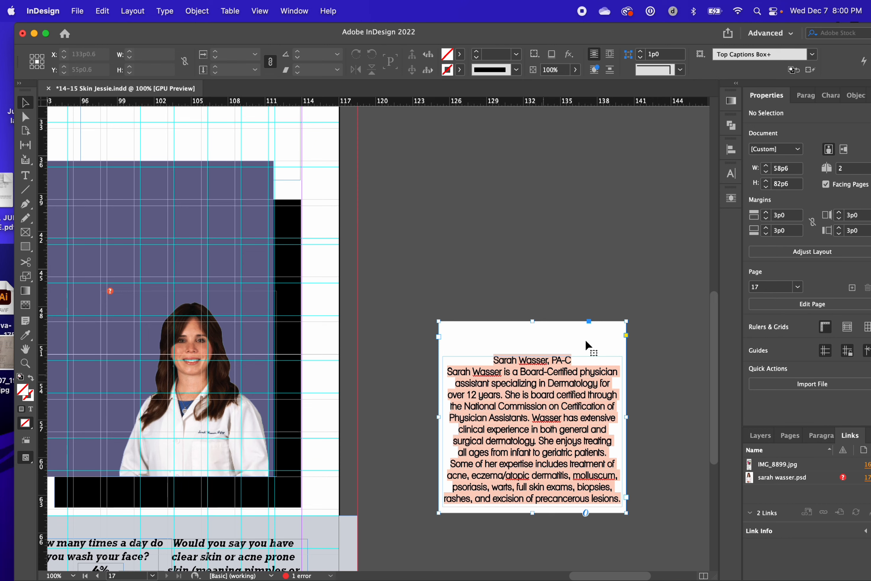
left_click_drag(585, 339, 543, 217)
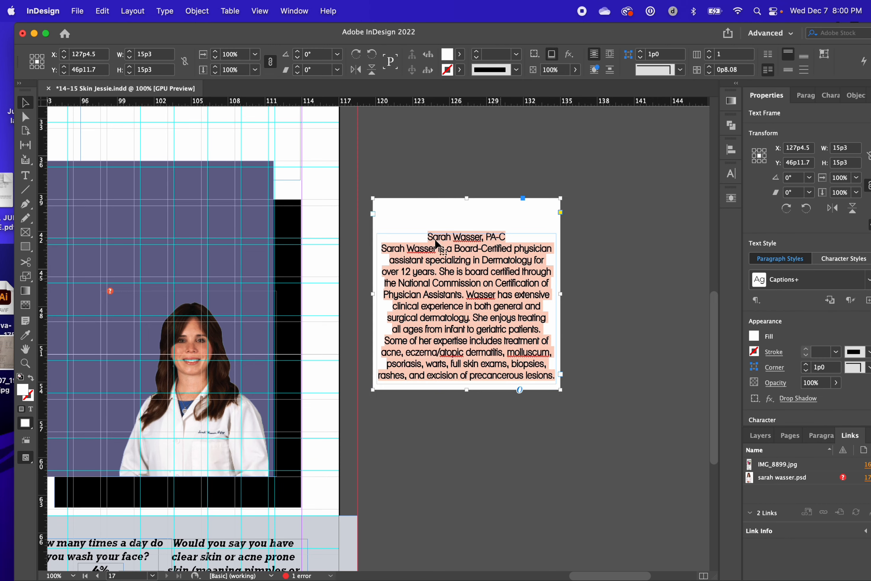
left_click(459, 54)
left_click(372, 123)
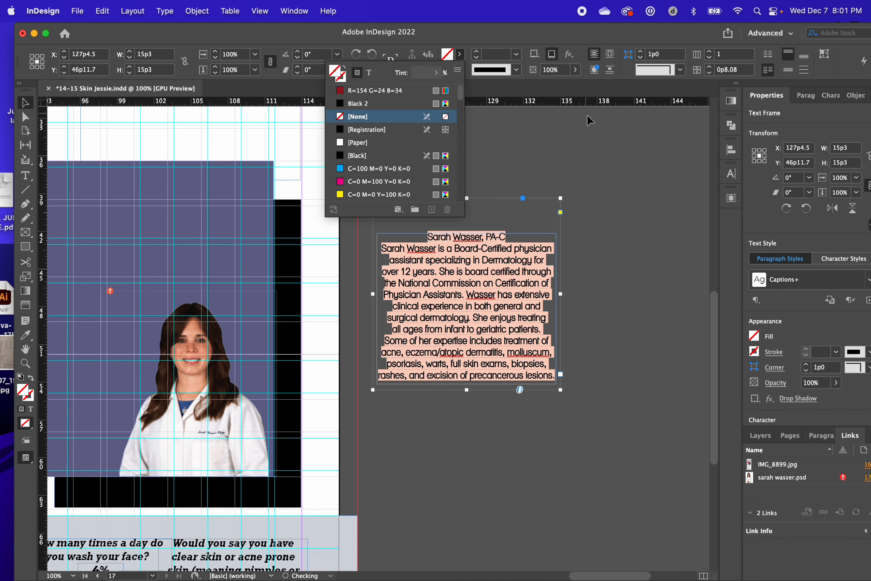
left_click(585, 116)
Step: Apply the Captions paragraph style from the 2022 Styles group to the bio paragraph below the dermatologist's name
double_click(464, 197)
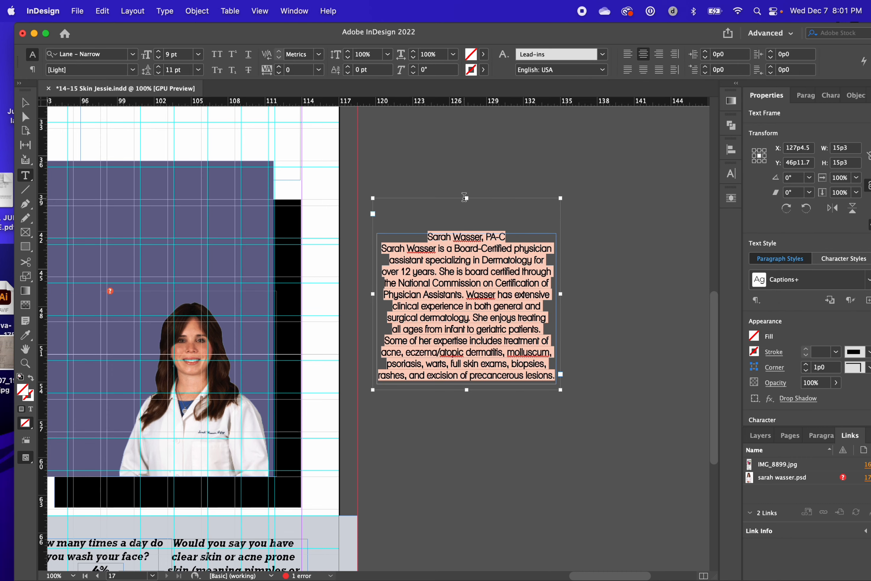
left_click_drag(382, 248, 607, 390)
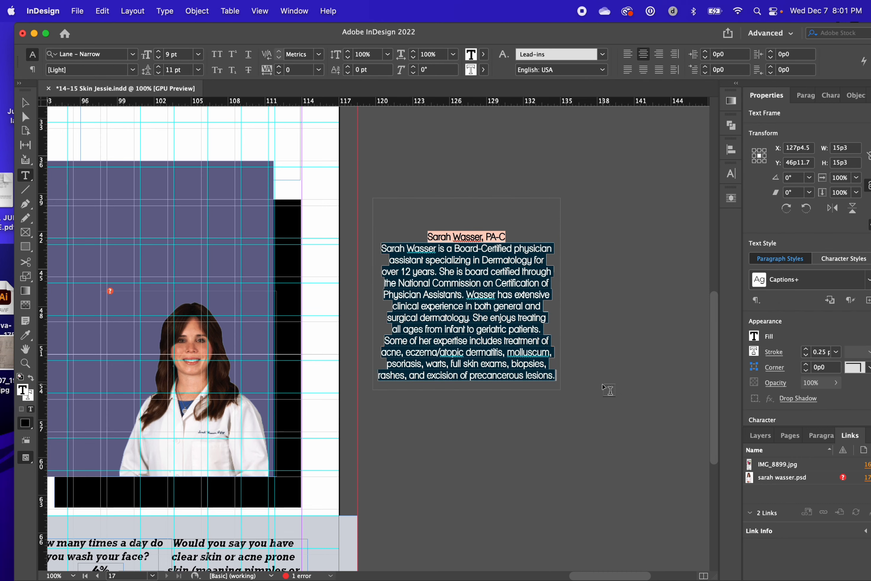
left_click(805, 95)
left_click_drag(665, 30, 576, 30)
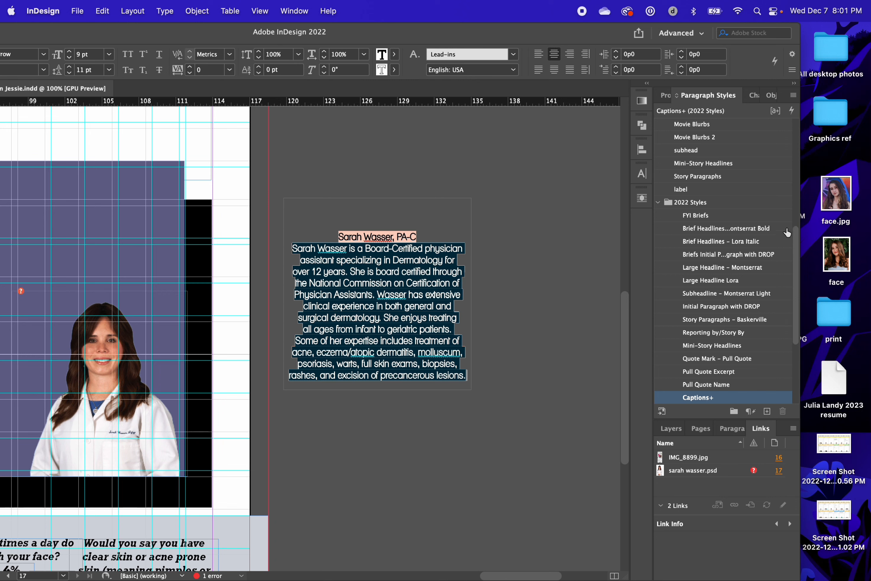
left_click_drag(796, 236, 797, 275)
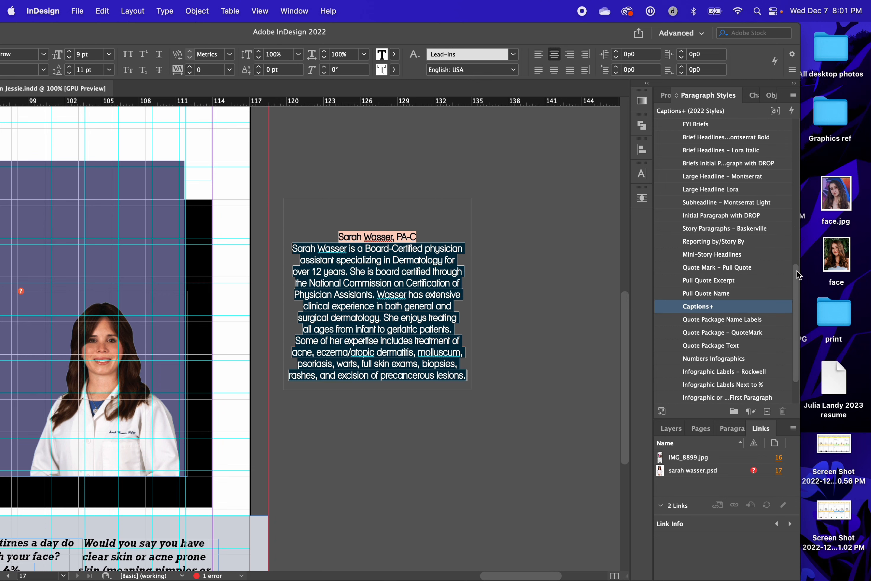
left_click(746, 282)
left_click(732, 308)
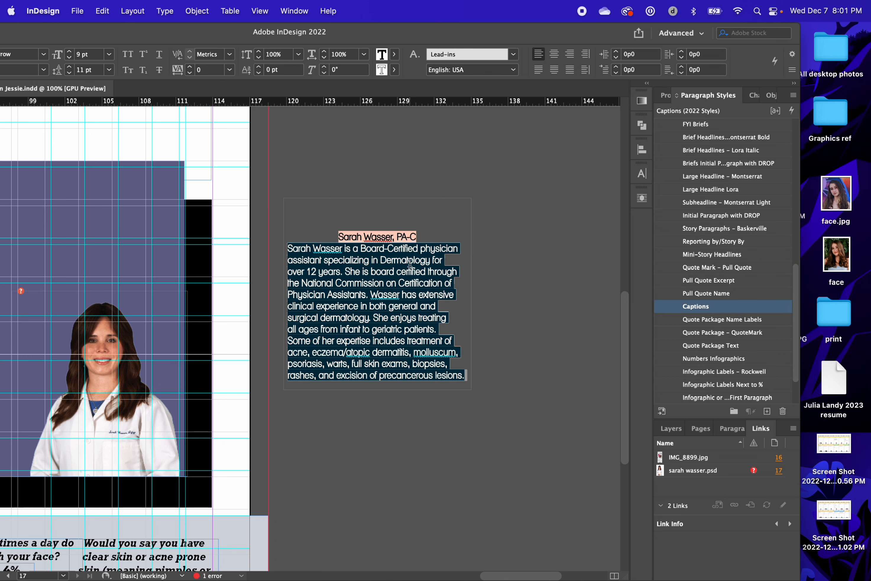
Step: Try the Reporting by/Story By, Large Headline Lora and Brief Headlines – Lora Italic styles on the bio paragraph
left_click(384, 266)
left_click_drag(289, 249, 615, 407)
left_click(712, 242)
left_click(710, 189)
left_click(724, 150)
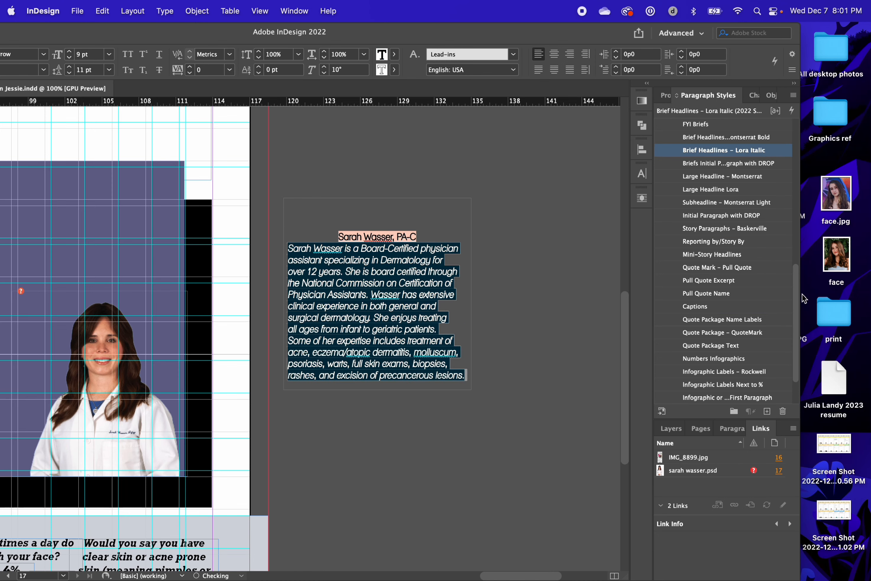
Step: Try older paragraph styles outside the 2022 group on the bio paragraph, including Pull Quote and Paragraph Style 4
left_click_drag(797, 276, 797, 233)
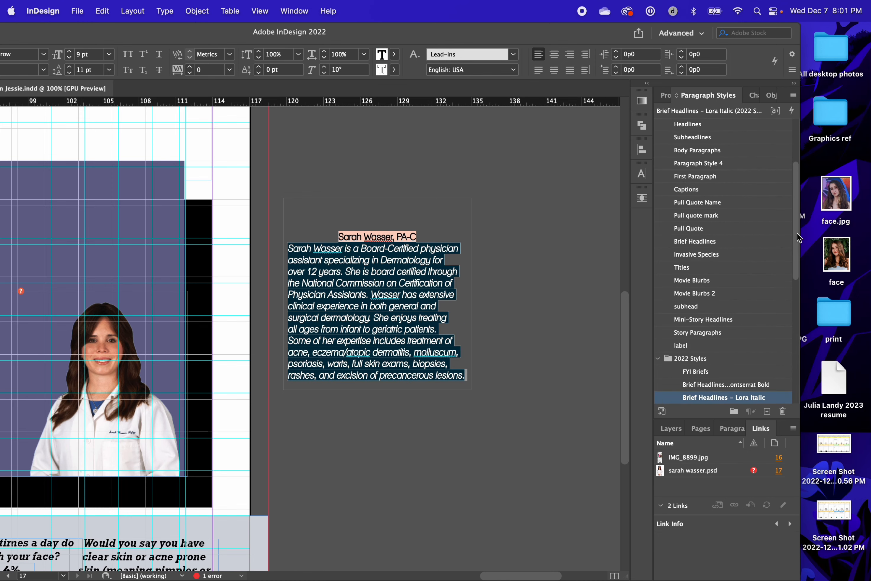
left_click(727, 273)
left_click(716, 227)
scroll(714, 229, "up", 3)
left_click(711, 237)
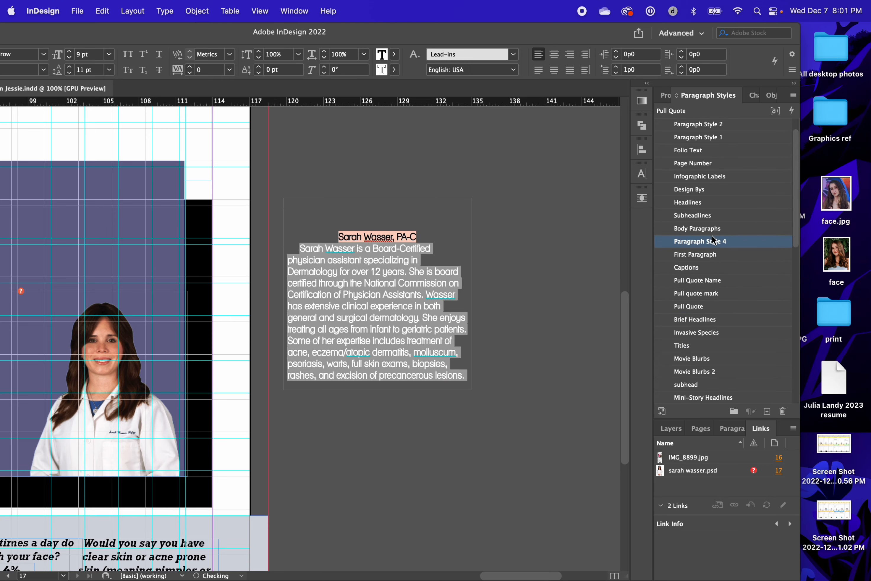
scroll(711, 236, "up", 1)
left_click(711, 235)
left_click(601, 480)
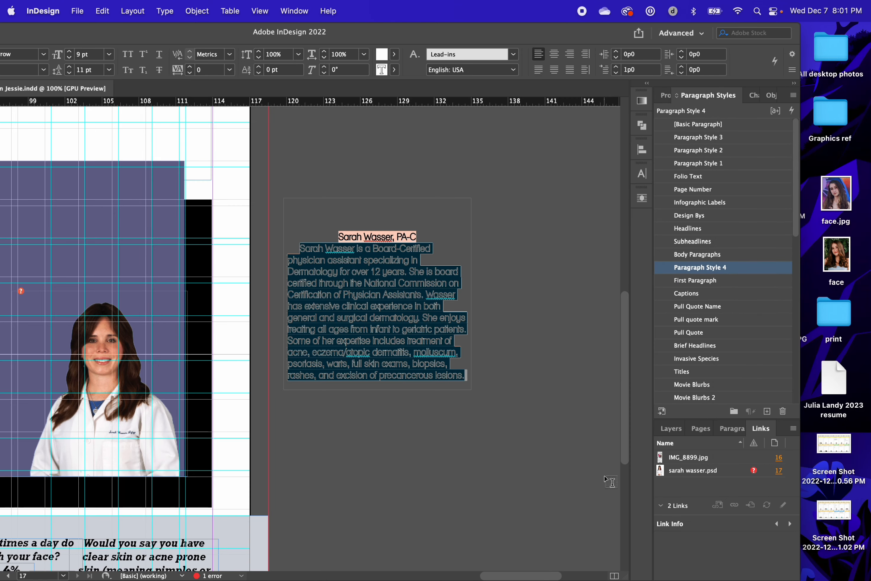
left_click(724, 240)
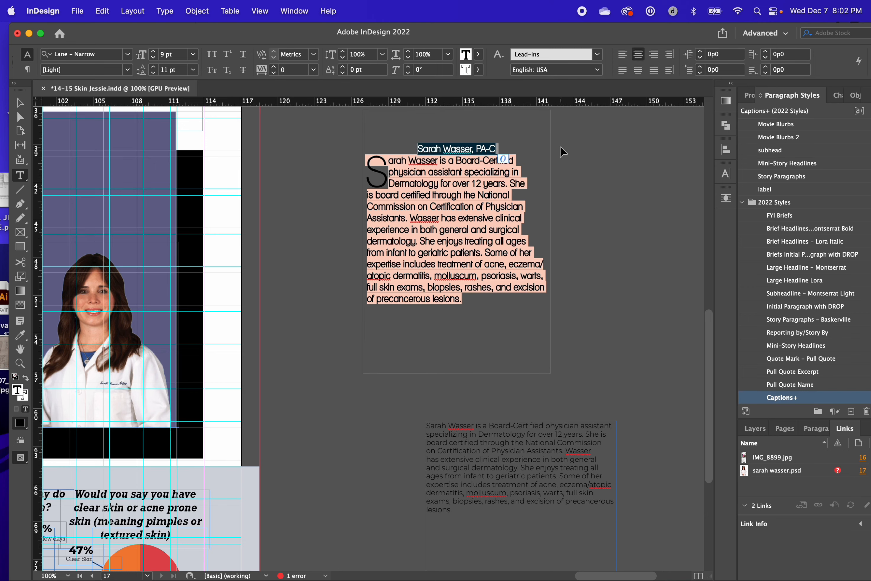
Step: Delete the old bio frame and move the Montserrat bio frame up beside the page, to about X 122p2.3, Y 49p6
left_click(20, 101)
key("BackSpace")
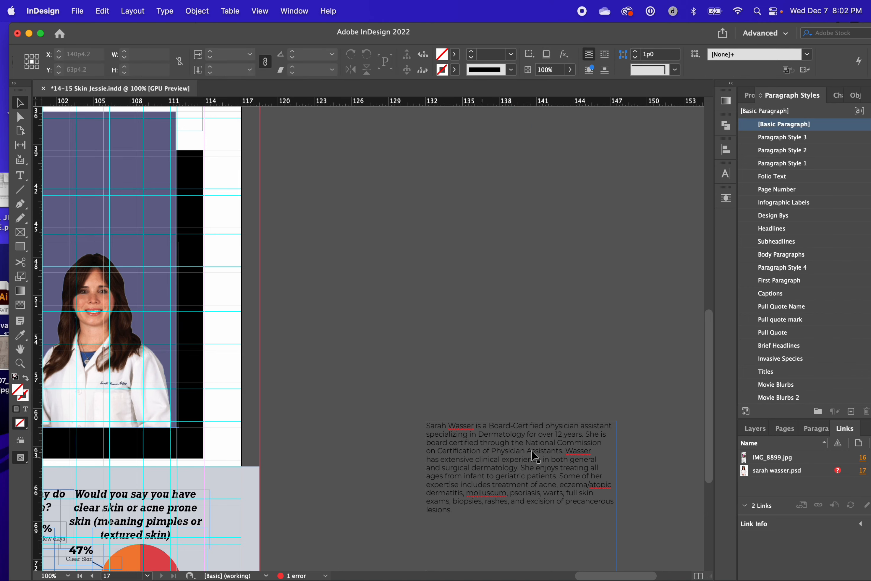
left_click(543, 452)
left_click_drag(568, 459, 509, 263)
Step: Check the Q&A reference layout, move the bio frame onto the purple box at about Y 48p3.6, and narrow it to about 7p8.7
scroll(525, 267, "down", 5)
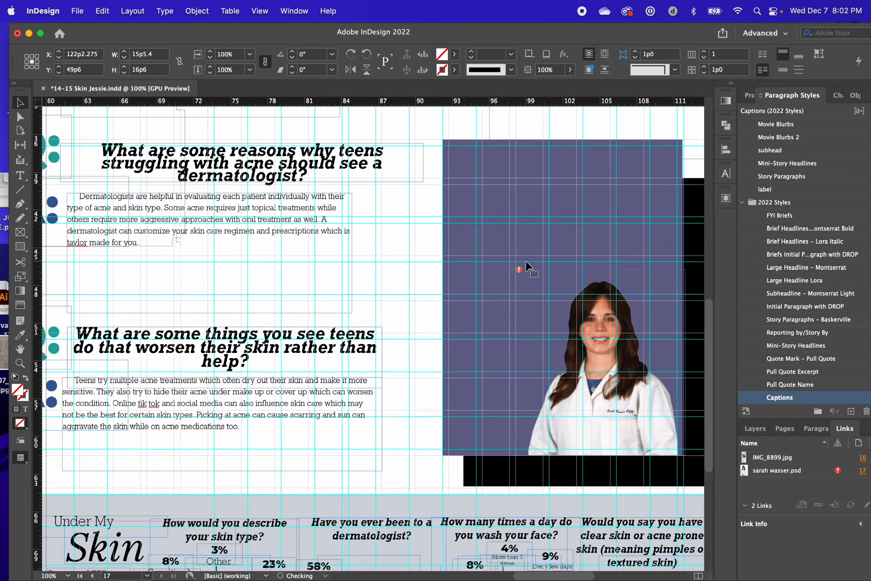
scroll(345, 255, "up", 5)
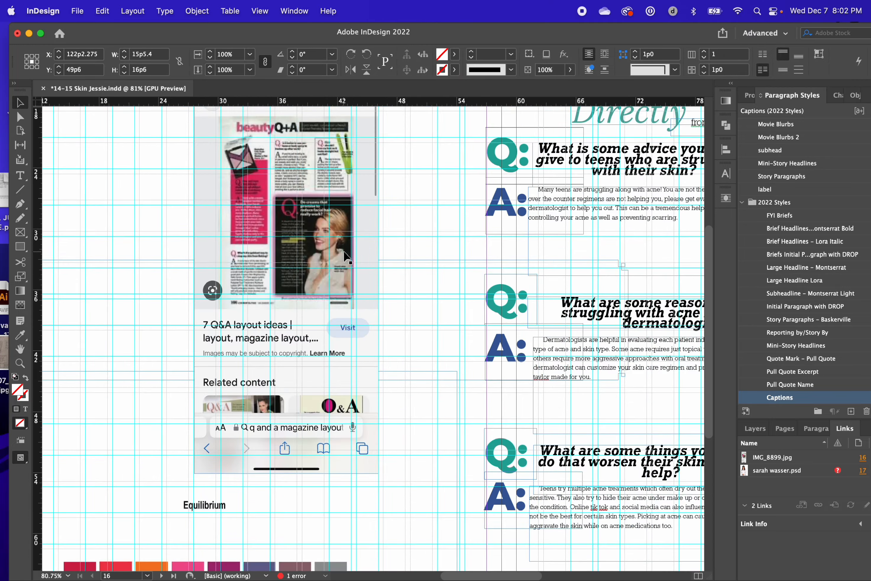
scroll(316, 228, "up", 4)
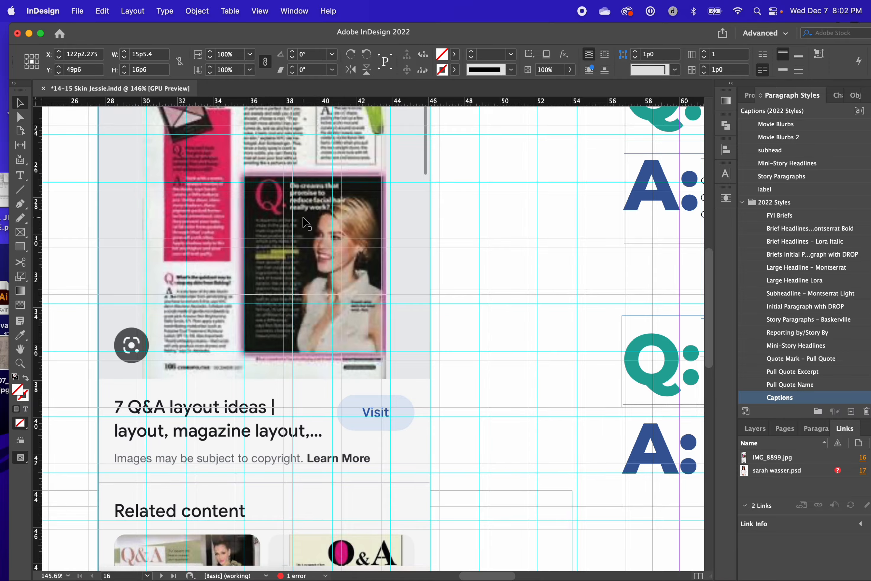
scroll(335, 240, "right", 15)
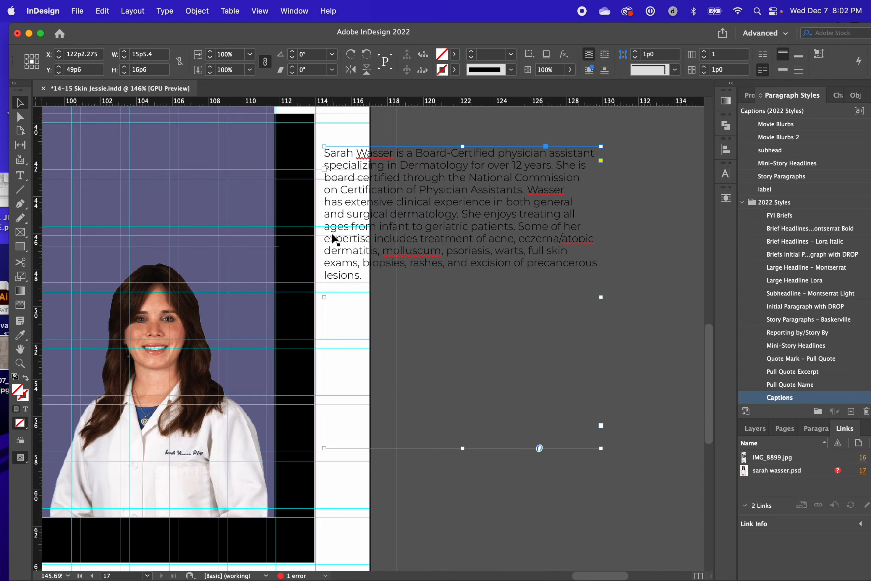
left_click_drag(474, 217, 317, 200)
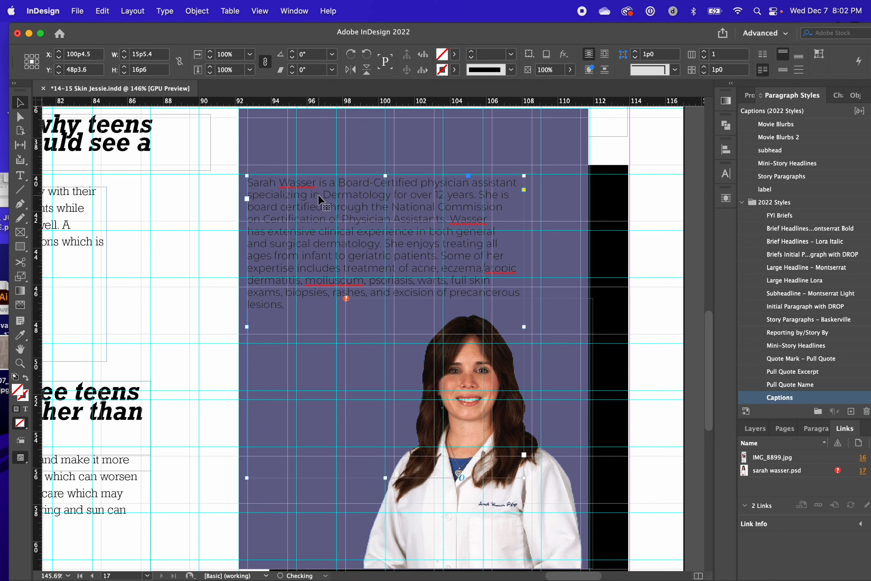
left_click_drag(524, 327, 383, 327)
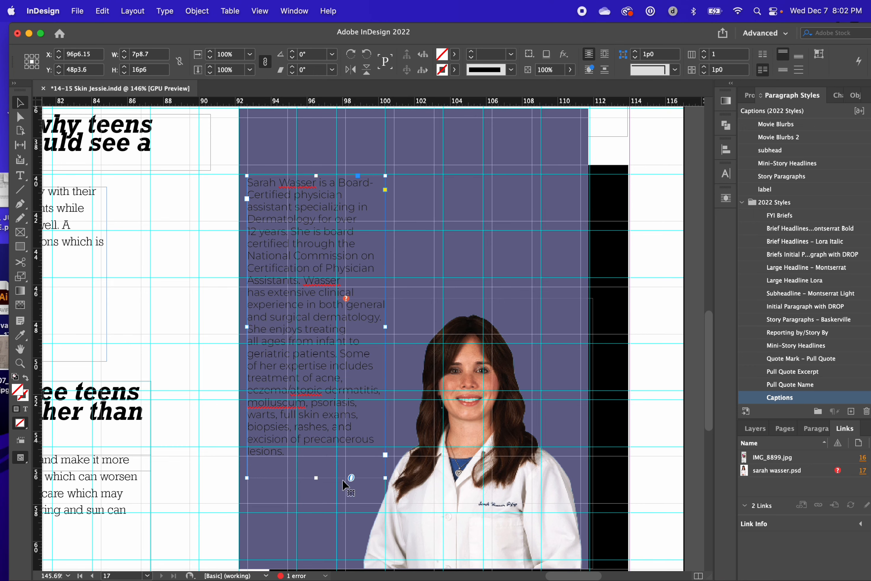
Step: Colour the entire bio text on the purple box white
scroll(314, 418, "down", 5)
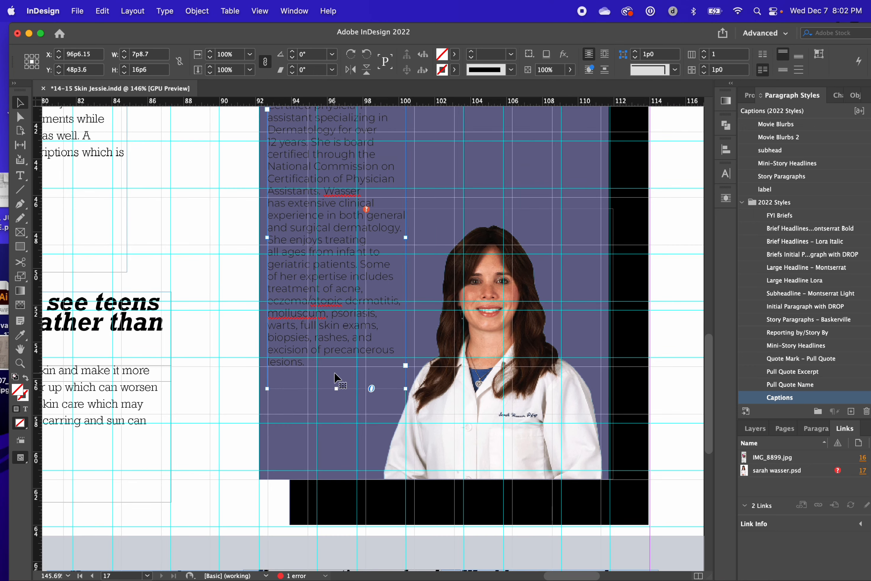
scroll(327, 384, "up", 5)
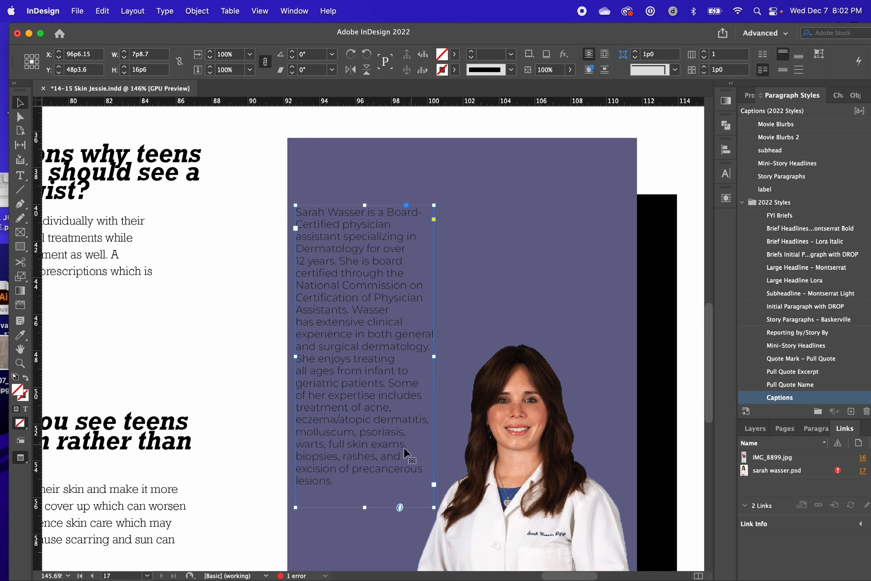
double_click(392, 489)
left_click_drag(388, 483, 237, 107)
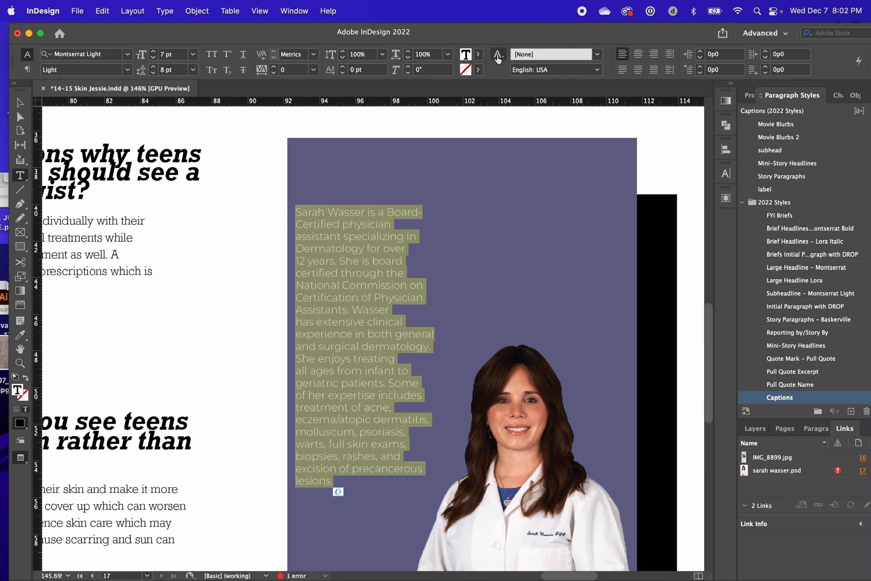
left_click(478, 54)
left_click(375, 140)
Step: Lower the top and bottom edges of the bio frame so it is about 15p4.8 high, centred at about Y 50p4.8
left_click(21, 103)
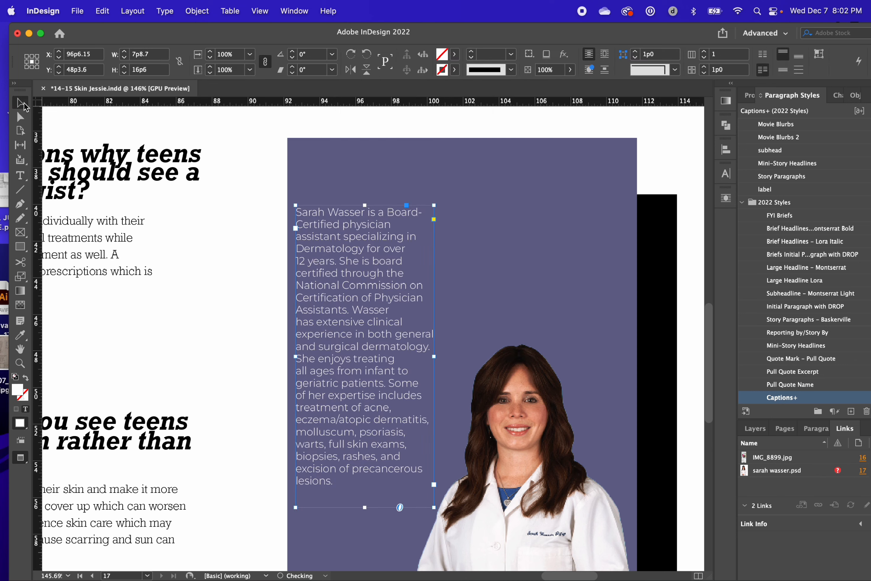
left_click_drag(365, 220, 364, 257)
scroll(365, 257, "down", 8)
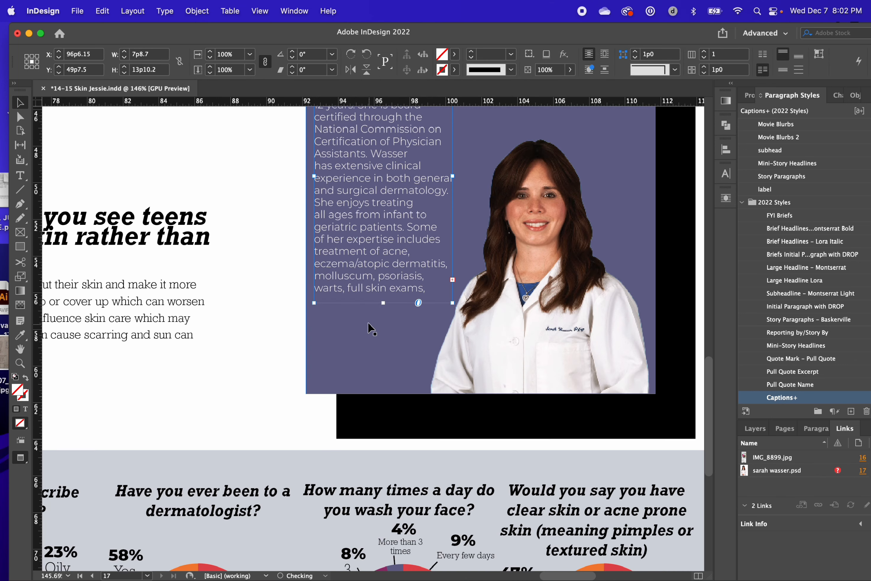
left_click_drag(383, 303, 382, 331)
scroll(382, 331, "up", 7)
scroll(382, 329, "down", 1)
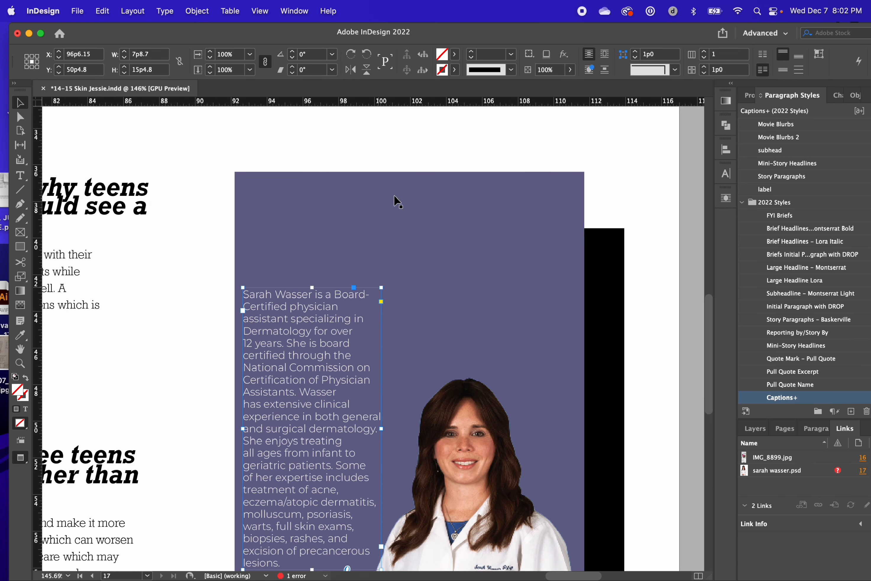
Step: Create a new text frame on the pasteboard beside the purple box and paste the dermatologist's name and credential into it
left_click(428, 149)
scroll(427, 149, "right", 9)
key("w")
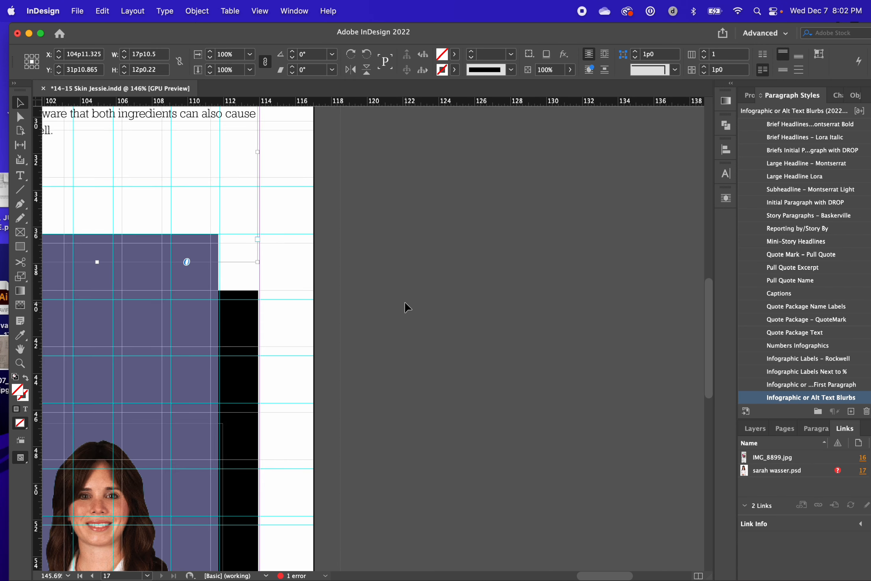
key("t")
left_click_drag(382, 287, 520, 382)
key("super+v")
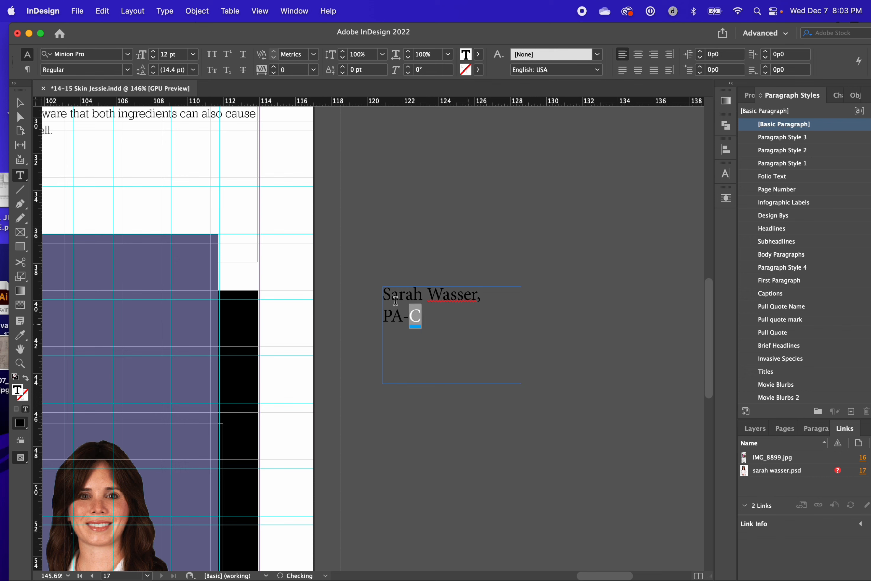
left_click_drag(395, 300, 354, 271)
left_click(502, 295)
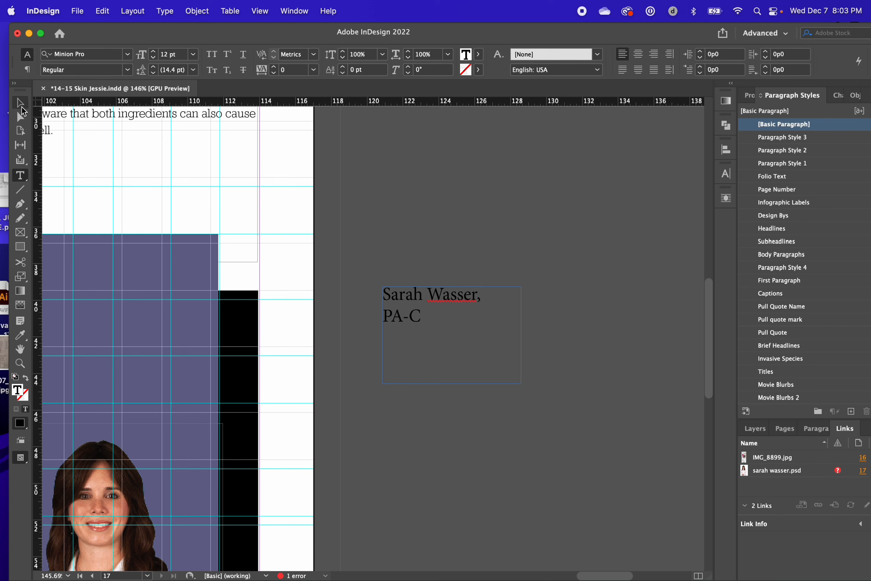
Step: Widen the name frame to about 8p0.6 and shorten it to about 1p0 so the name fits on one line
left_click(22, 107)
mouse_move(521, 335)
left_mouse_down()
mouse_move(610, 335)
mouse_move(517, 335)
mouse_move(527, 335)
left_mouse_up()
left_click_drag(455, 382, 455, 306)
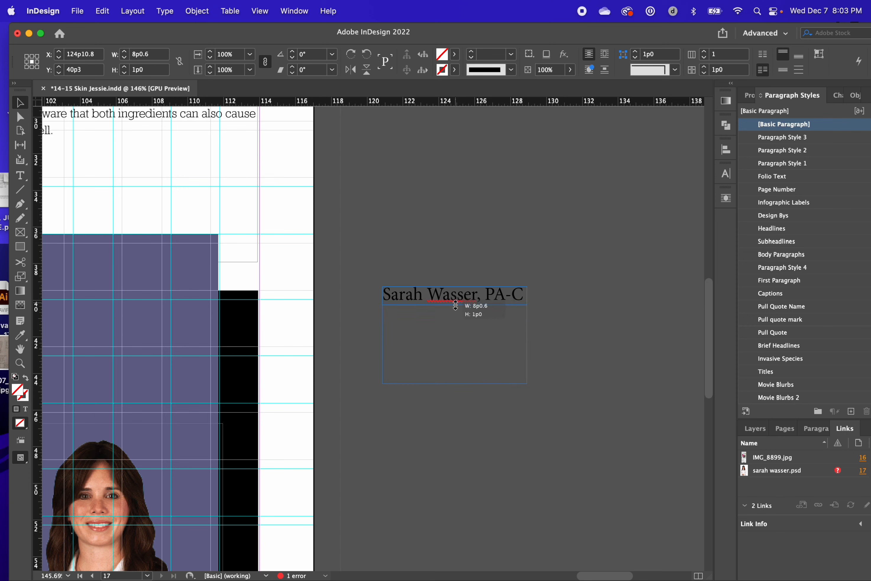
Step: Apply the Infographic Labels – Rockwell paragraph style to the dermatologist's name
key("t")
left_click_drag(381, 296, 622, 297)
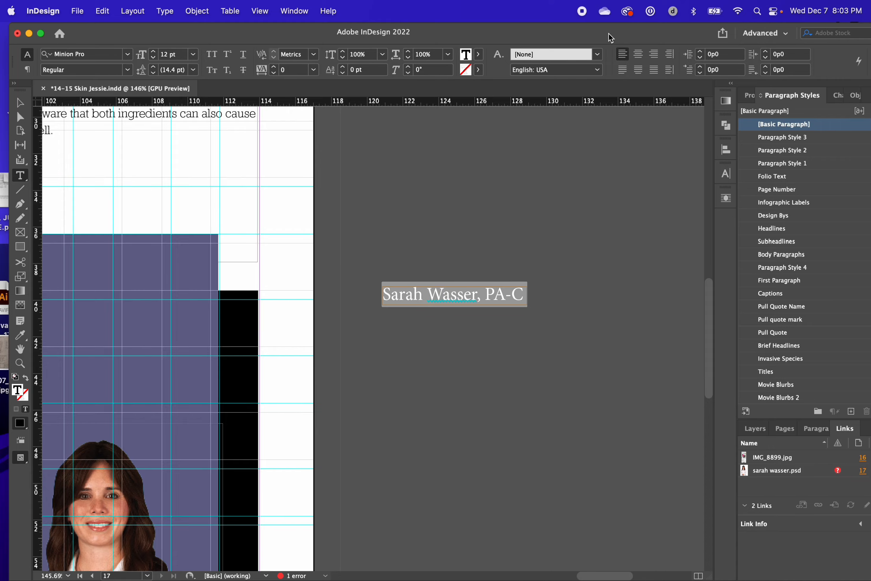
left_click_drag(608, 34, 588, 33)
scroll(857, 289, "down", 10)
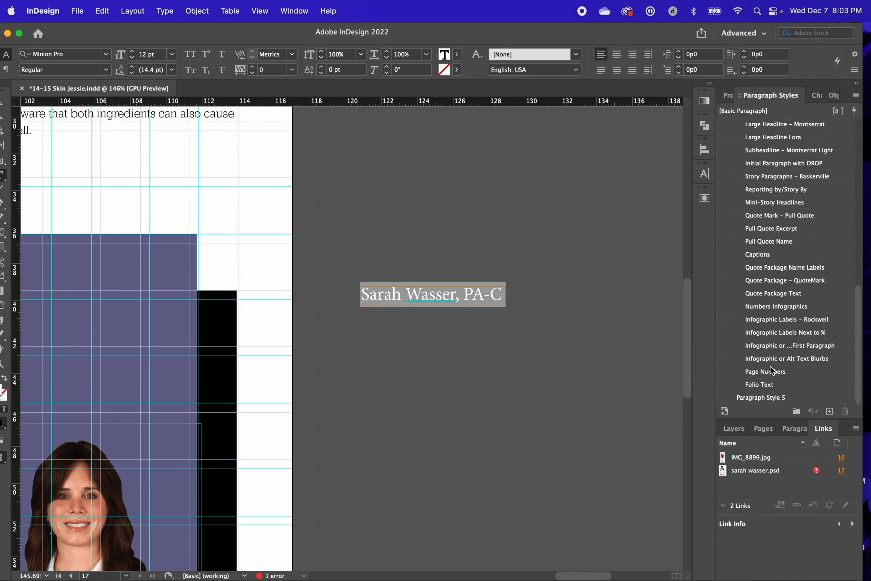
left_click(809, 319)
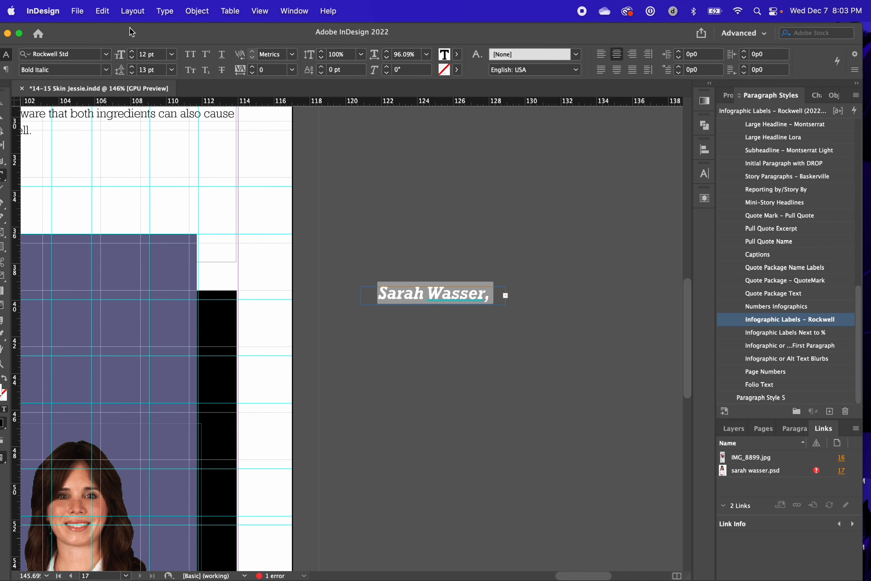
Step: Try the other infographic paragraph styles on the dermatologist's name, ending with Infographic or Alt Text Blurbs First Paragraph
left_click_drag(131, 31, 158, 32)
left_click(836, 358)
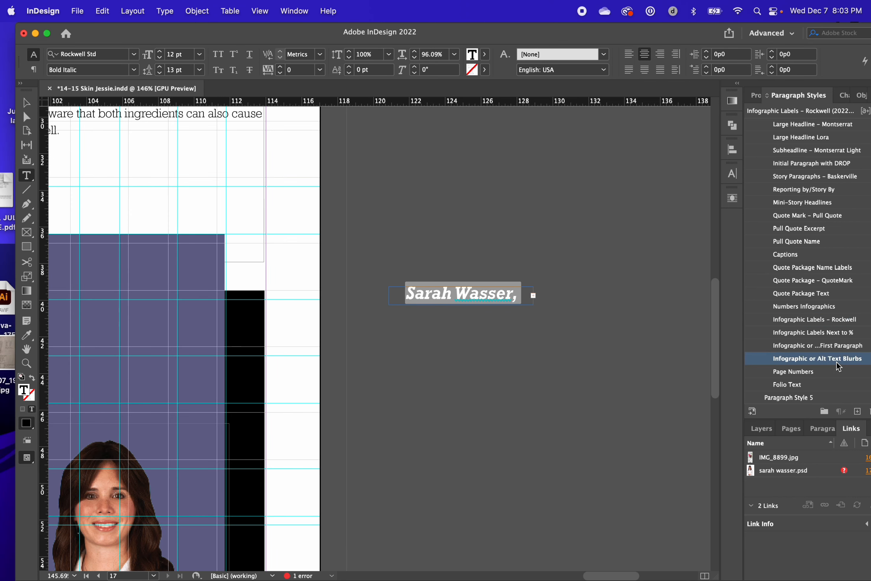
left_click(833, 345)
left_click(831, 332)
left_click(832, 346)
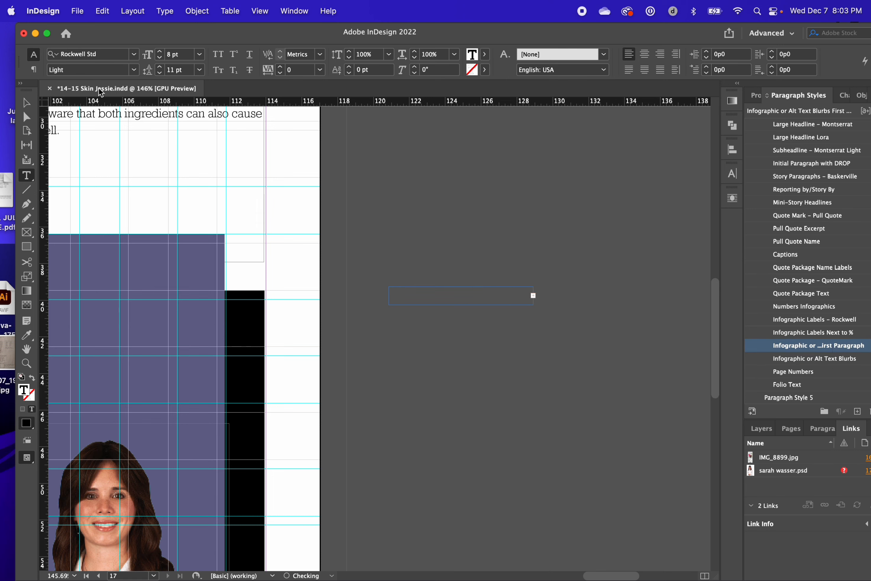
Step: Enlarge the dermatologist's name frame to about 14p3 by 4p8.6 and select all of its text
key("Escape")
left_click_drag(386, 304, 275, 373)
double_click(404, 355)
key("super+a")
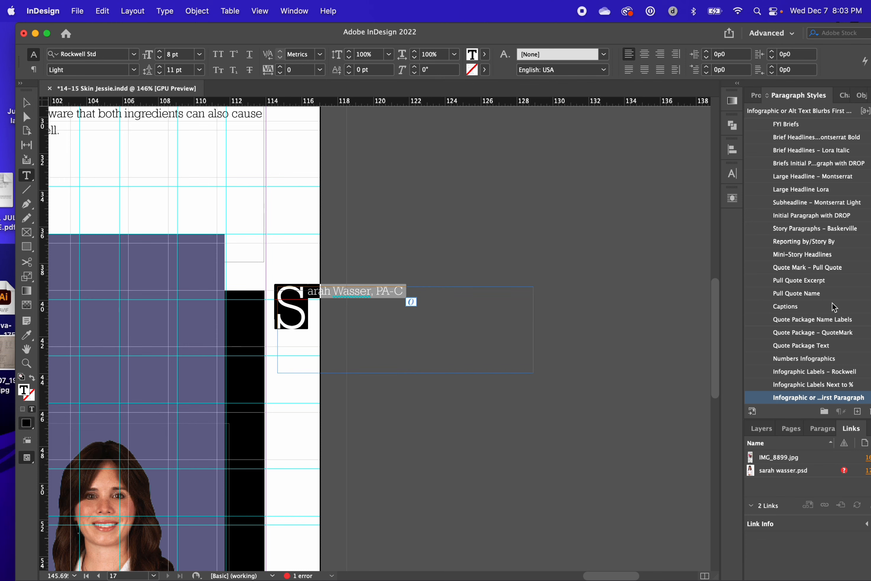
Step: Try the Infographic Labels – Rockwell, Numbers Infographics and Quote Package paragraph styles on the dermatologist's name
left_click(828, 371)
left_click(826, 356)
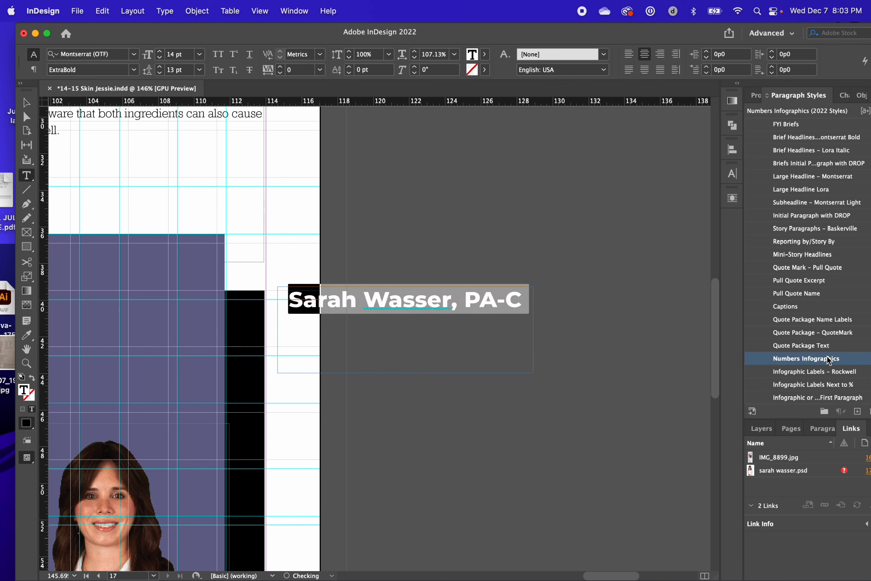
left_click(827, 347)
left_click(827, 334)
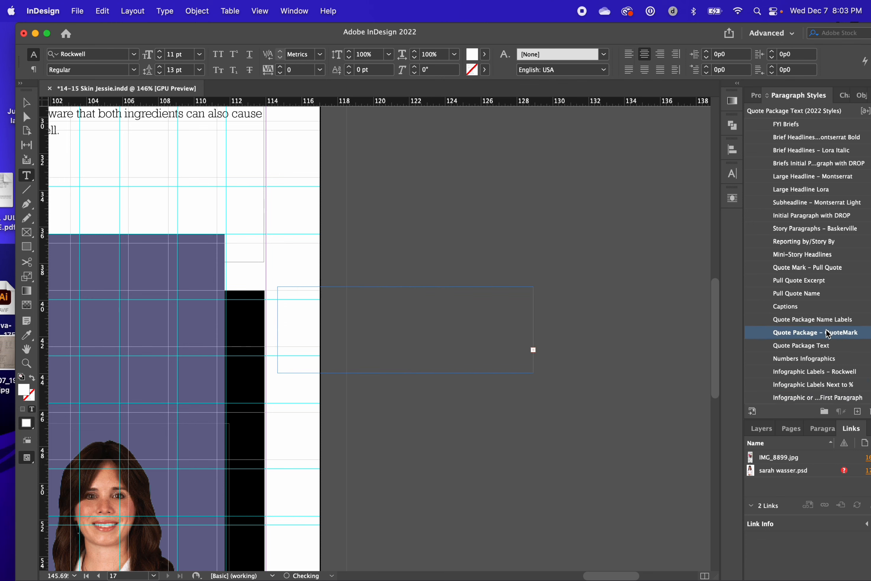
left_click(826, 321)
left_click(826, 333)
left_click(825, 358)
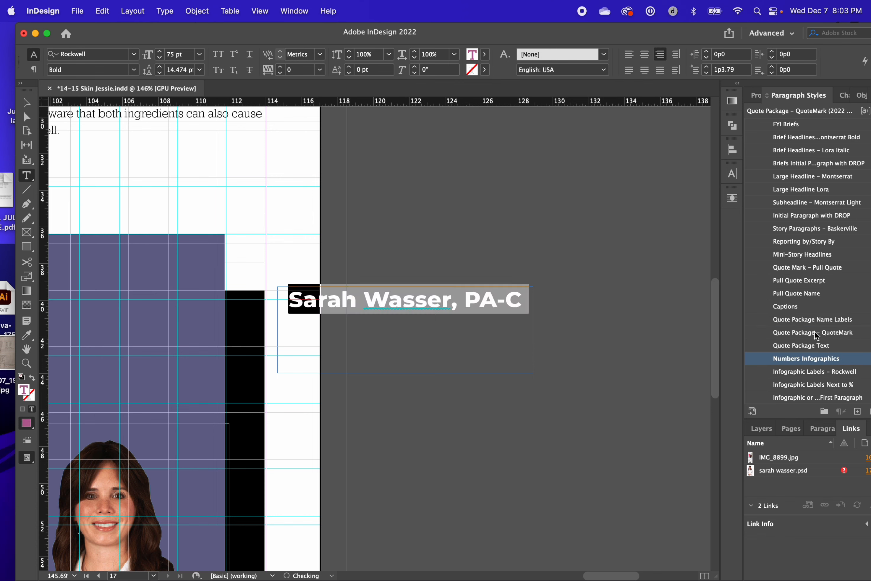
Step: Try the caption, pull quote and story paragraph styles on the dermatologist's name, ending with Mini-Story Headlines
left_click(813, 306)
left_click(811, 294)
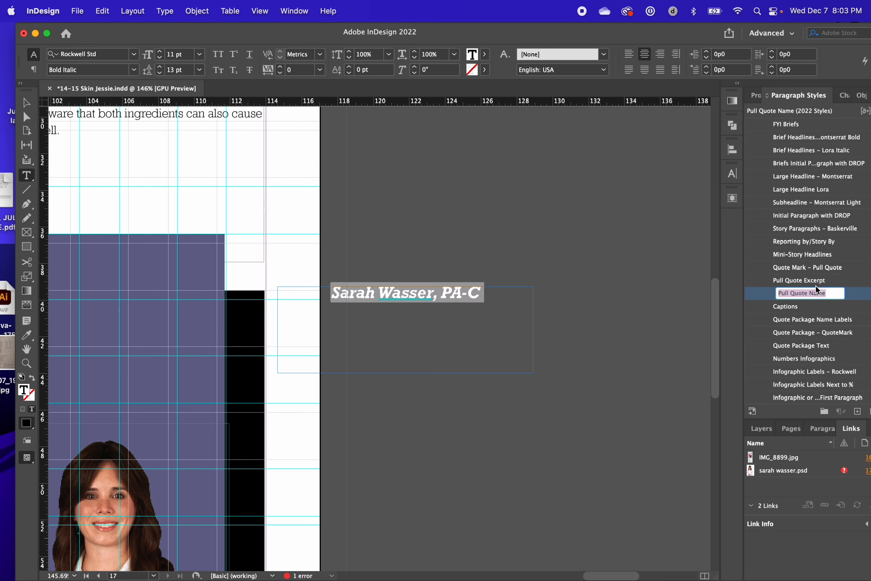
left_click(812, 266)
left_click(812, 254)
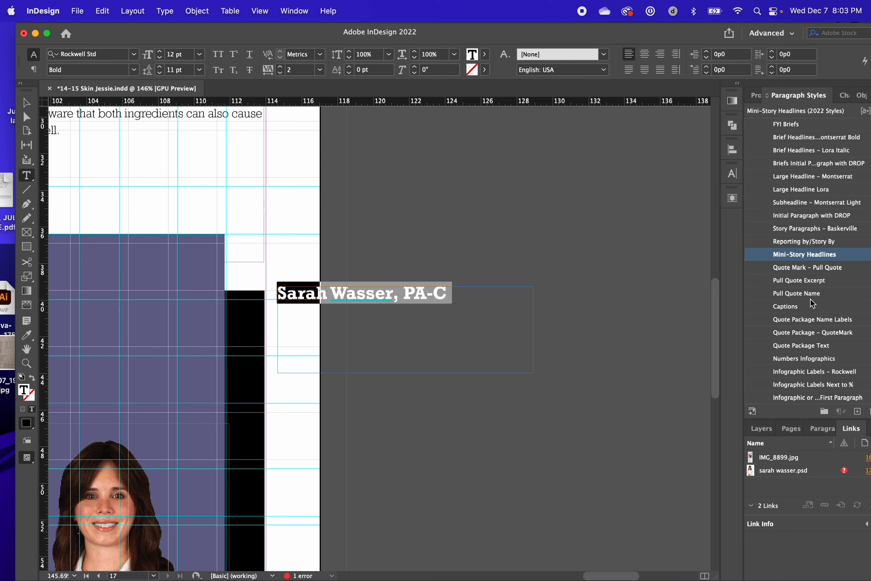
left_click(825, 228)
left_click(821, 241)
left_click(821, 254)
key("Escape")
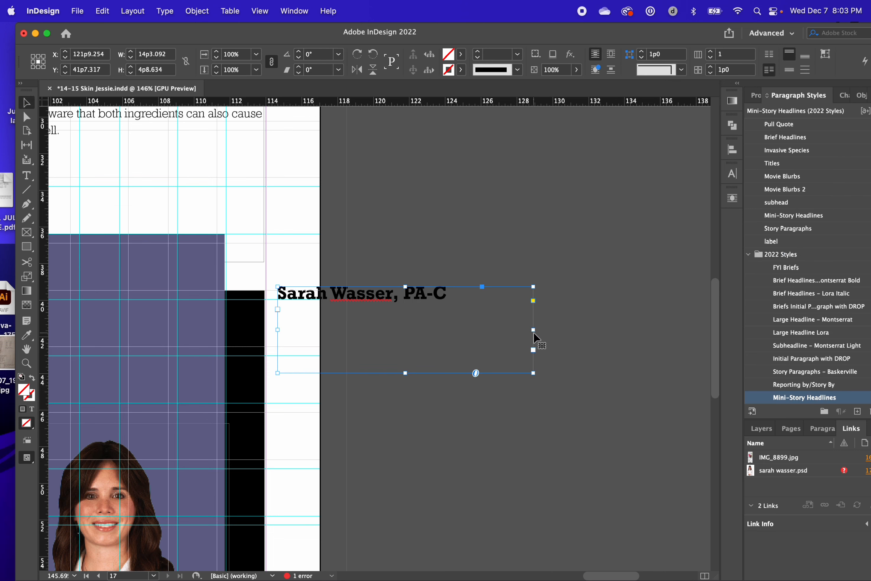
Step: Shrink the name frame to about 9p8.3 by 0p11 and move it onto the purple box
left_click_drag(533, 330, 451, 330)
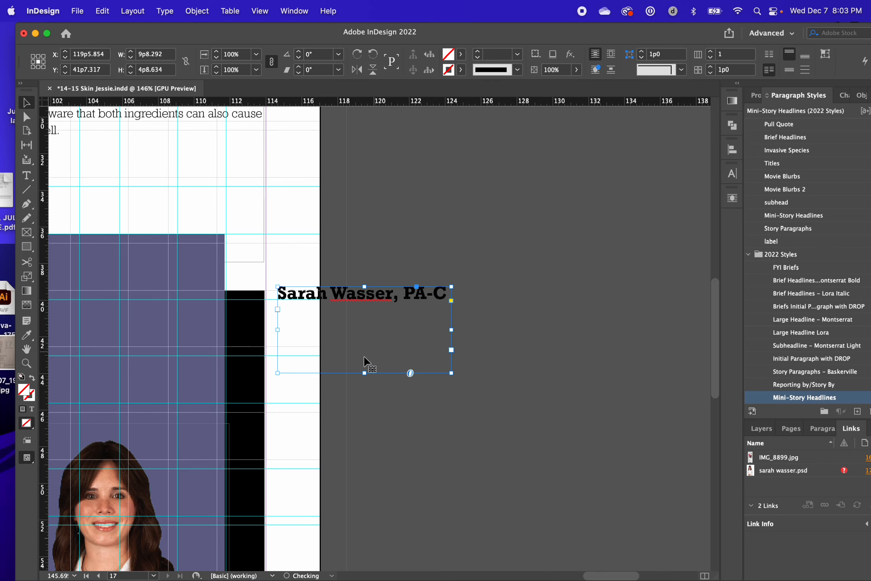
left_click_drag(363, 373, 175, 298)
scroll(183, 292, "left", 10)
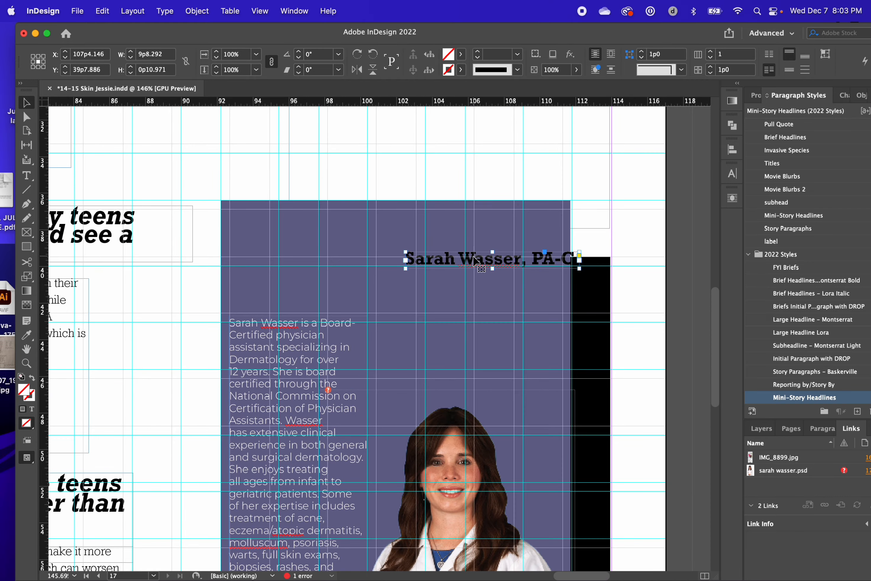
Step: Position the name directly above the white bio text, aligned with the bio's left edge
left_click_drag(478, 264, 453, 325)
left_click(445, 295)
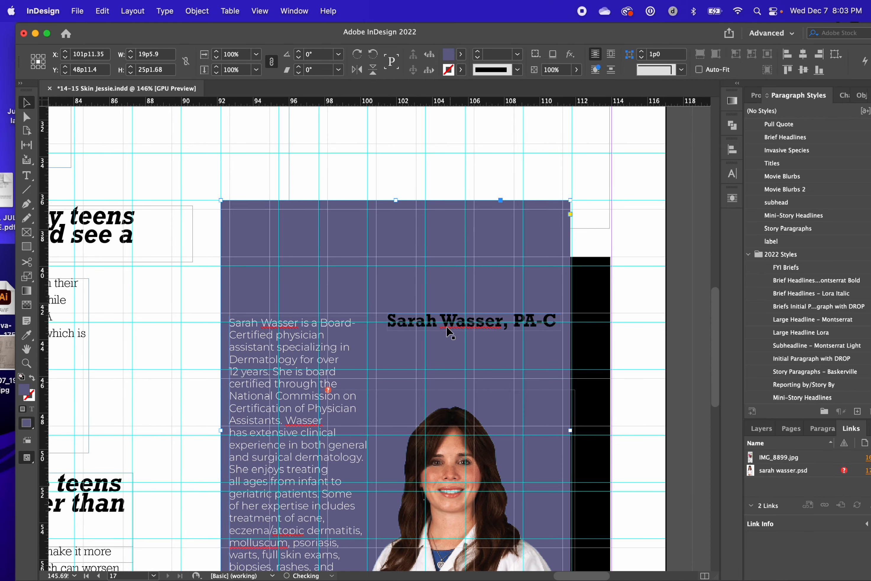
scroll(444, 288, "down", 3)
left_click_drag(468, 212, 311, 196)
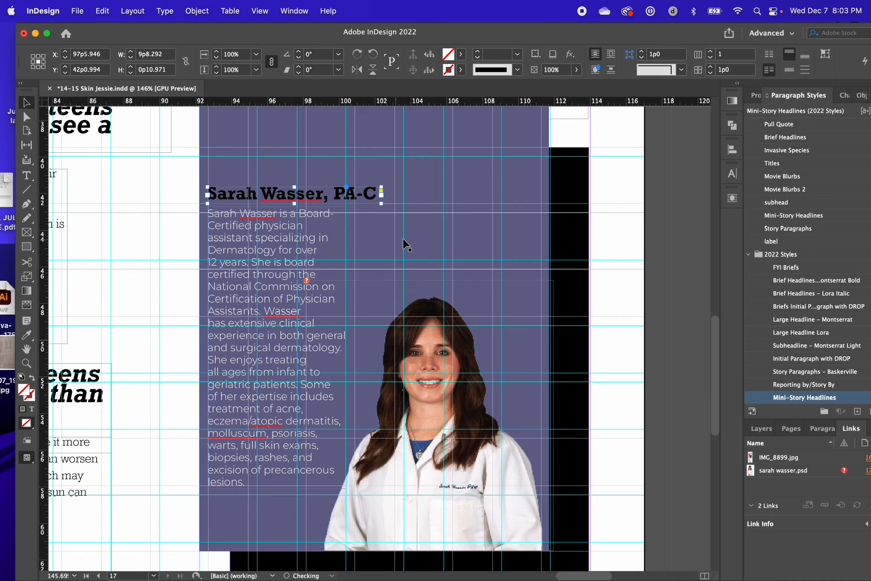
left_click(612, 219)
scroll(613, 221, "up", 4)
scroll(613, 221, "left", 2)
scroll(613, 220, "down", 2)
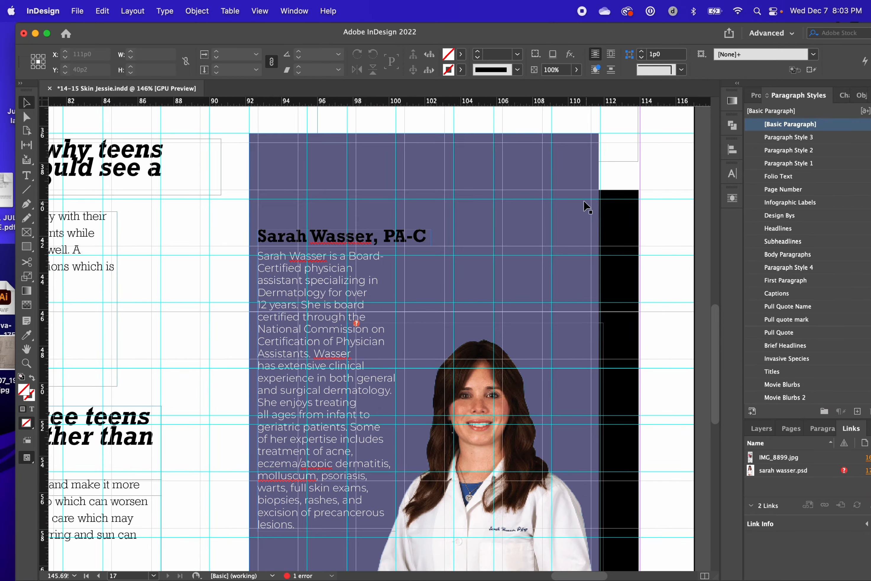
Step: Lower the purple box's top edge so the box is about 18p5.8 high
left_click(583, 206)
scroll(472, 292, "down", 3)
scroll(472, 291, "left", 1)
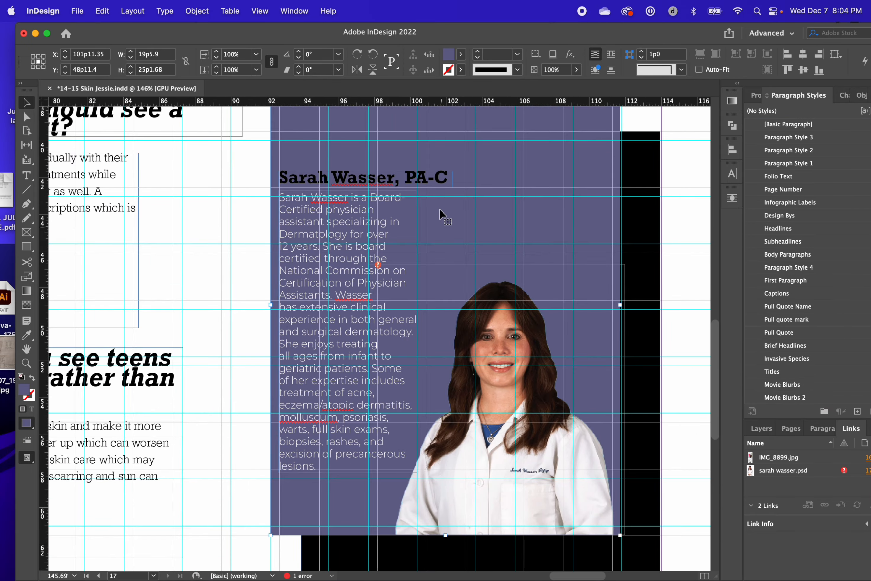
scroll(443, 216, "up", 8)
scroll(435, 225, "left", 1)
scroll(483, 402, "down", 2)
scroll(482, 402, "left", 2)
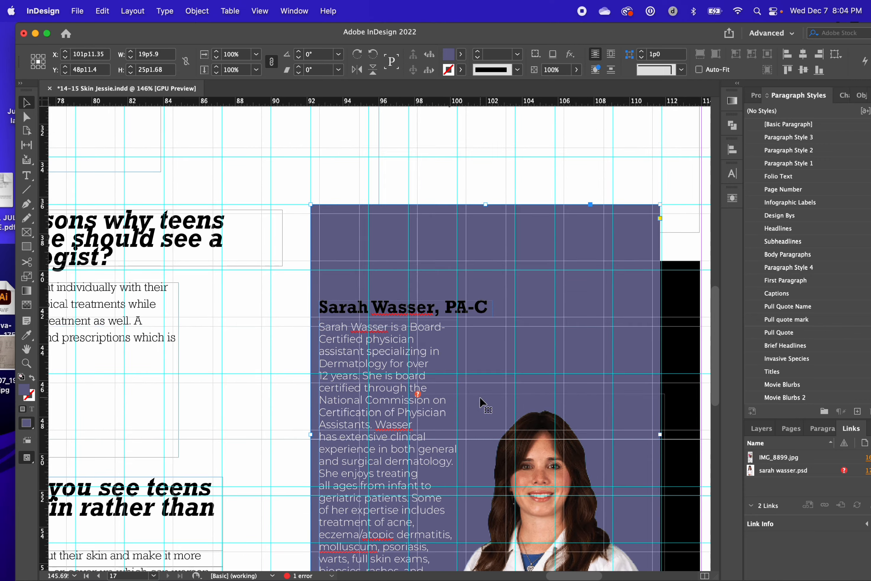
left_click_drag(485, 205, 498, 327)
Step: Extend the left edges of both boxes, making the purple box about 22p2.6 wide and the black box about 21p2.7 wide
scroll(499, 329, "down", 6)
scroll(499, 330, "left", 5)
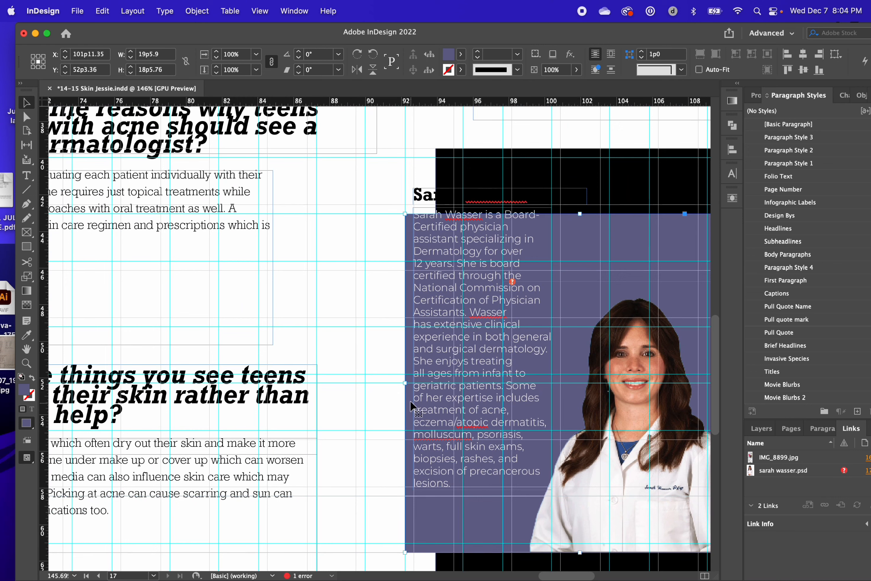
left_click_drag(406, 383, 367, 383)
left_click(473, 166)
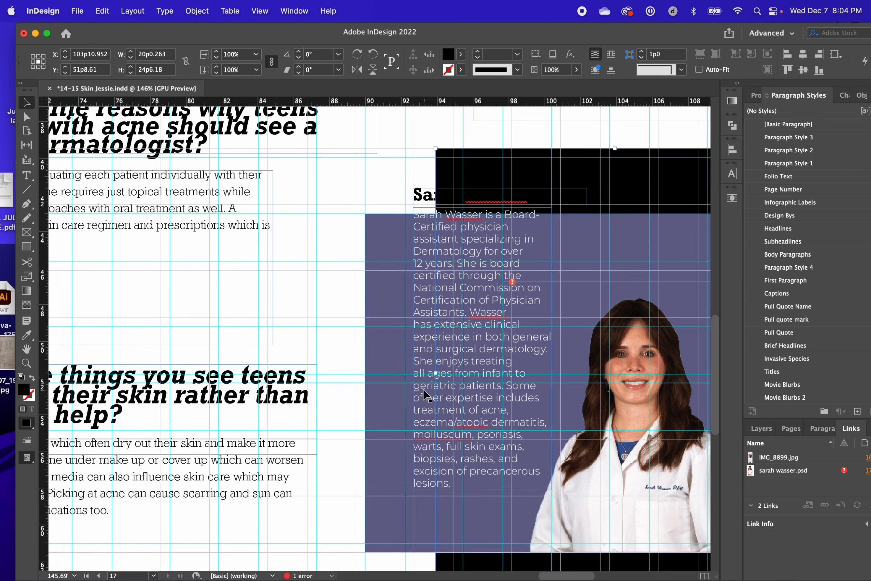
left_click_drag(435, 374, 414, 374)
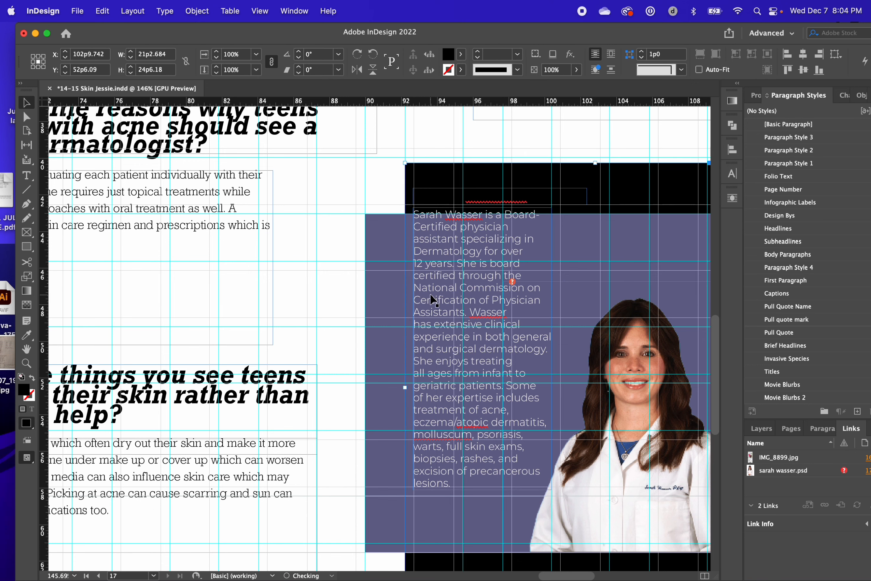
left_click(381, 351)
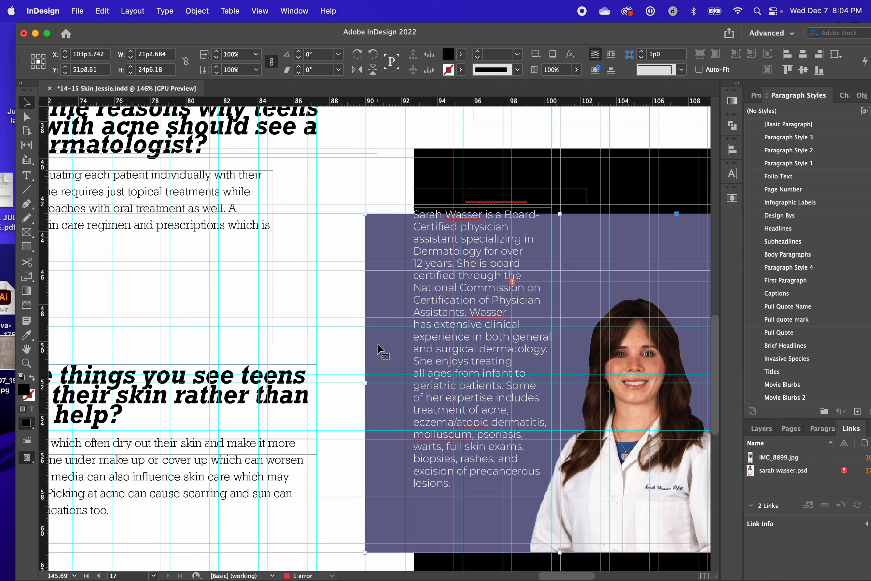
left_click_drag(365, 383, 356, 383)
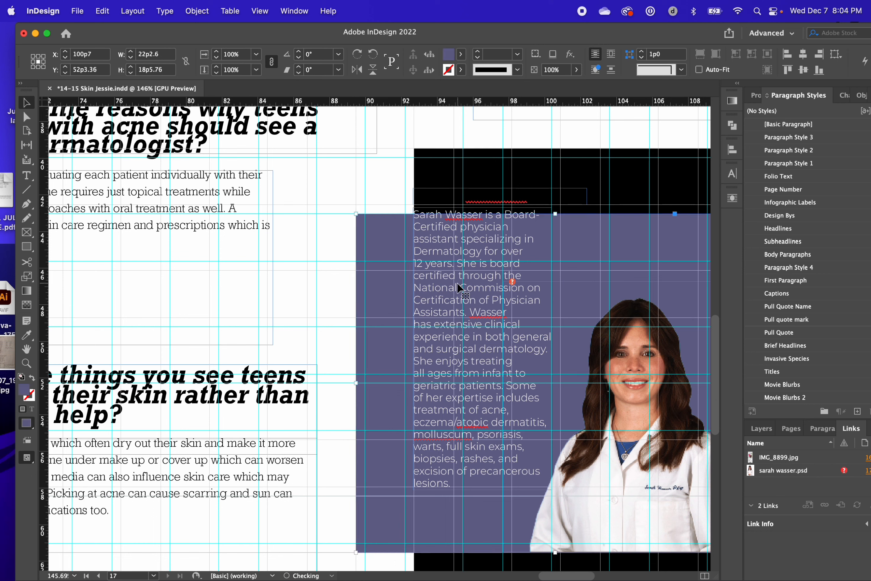
Step: Move the bio text frame down and toward the purple box's left edge, and widen it to about 8p2.7
left_click(425, 255)
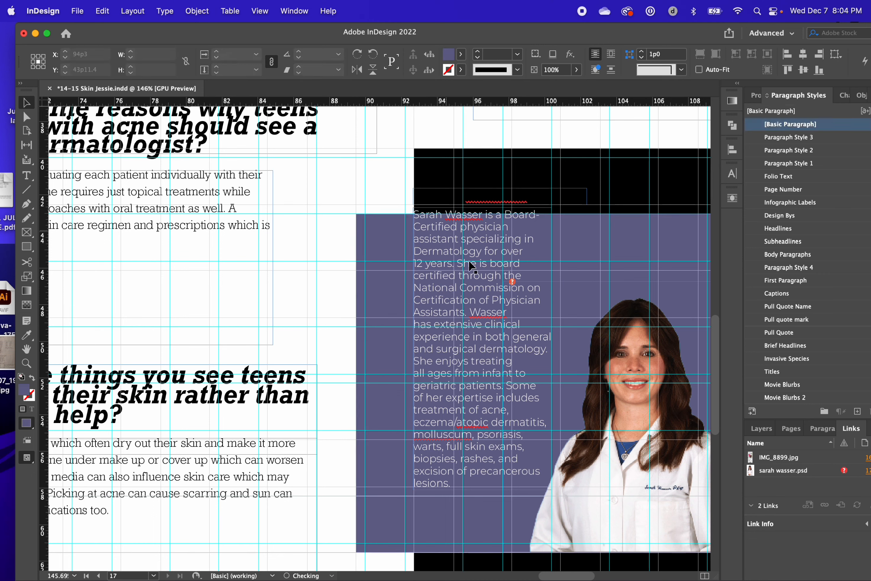
left_click_drag(479, 300, 433, 270)
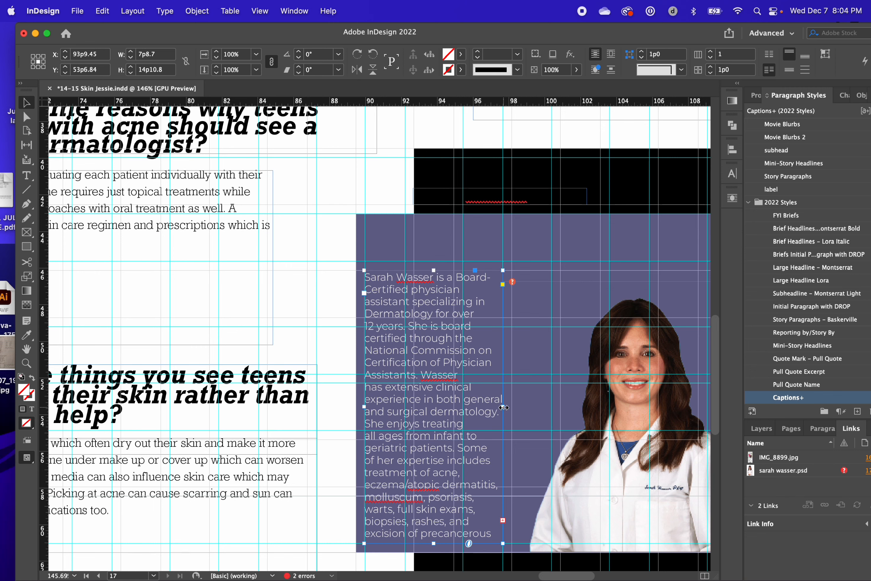
left_click_drag(503, 407, 513, 407)
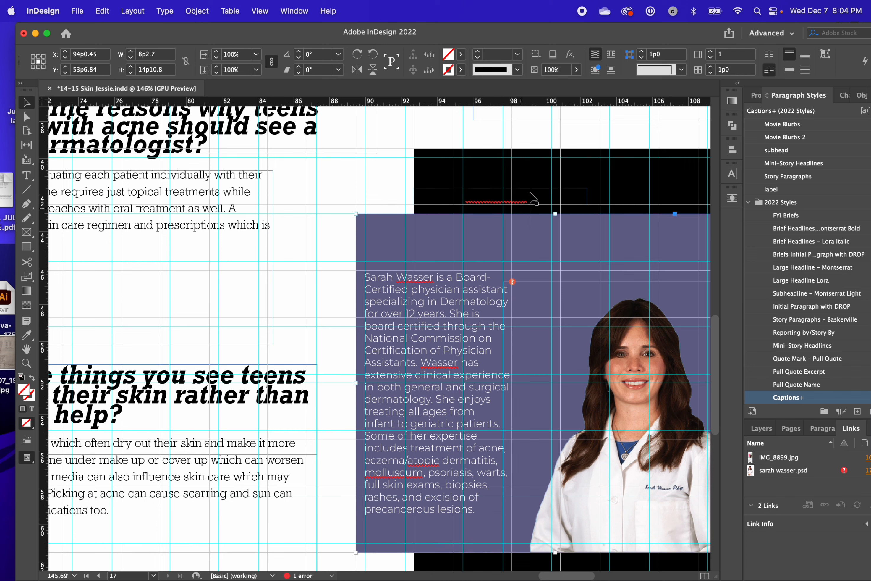
Step: Move the dermatologist's name above the repositioned bio and nudge the bio slightly right to line up with it
left_click_drag(549, 198, 500, 261)
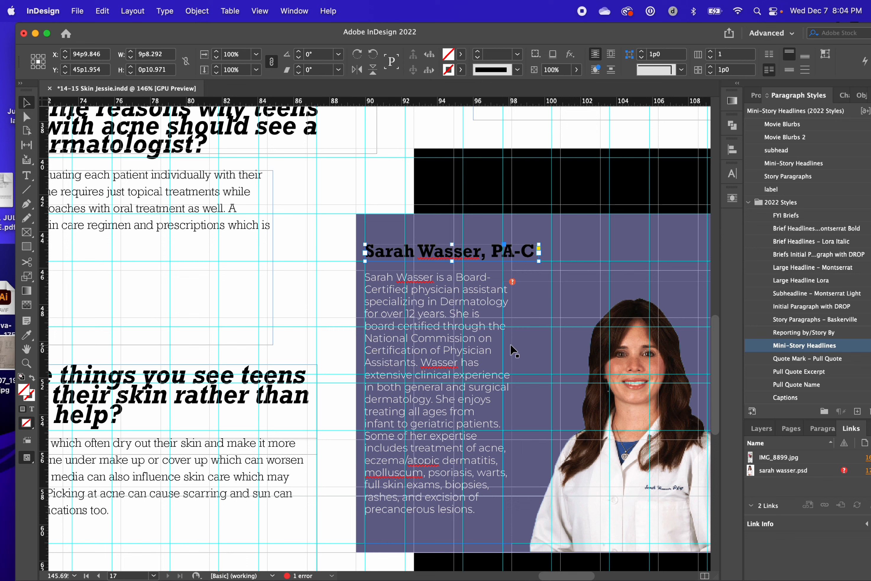
left_click(444, 518)
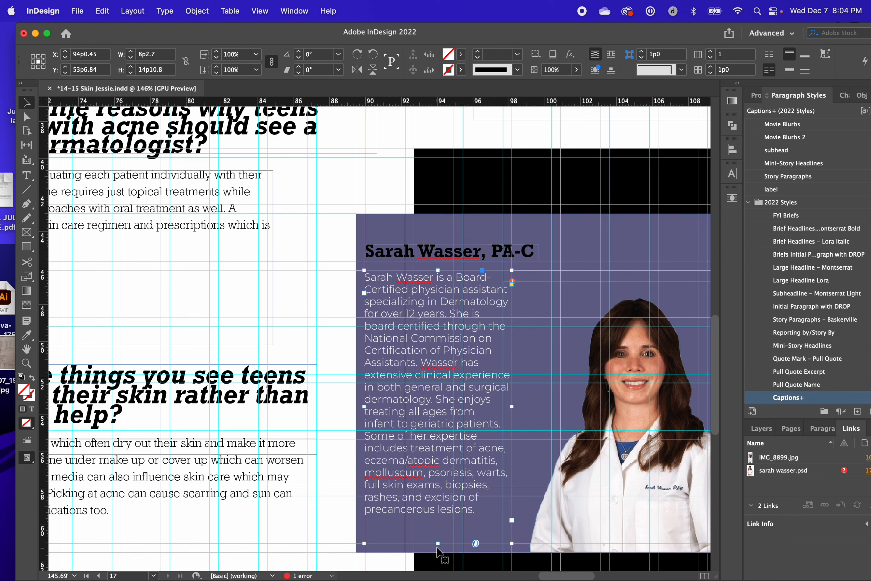
left_click_drag(438, 543, 437, 543)
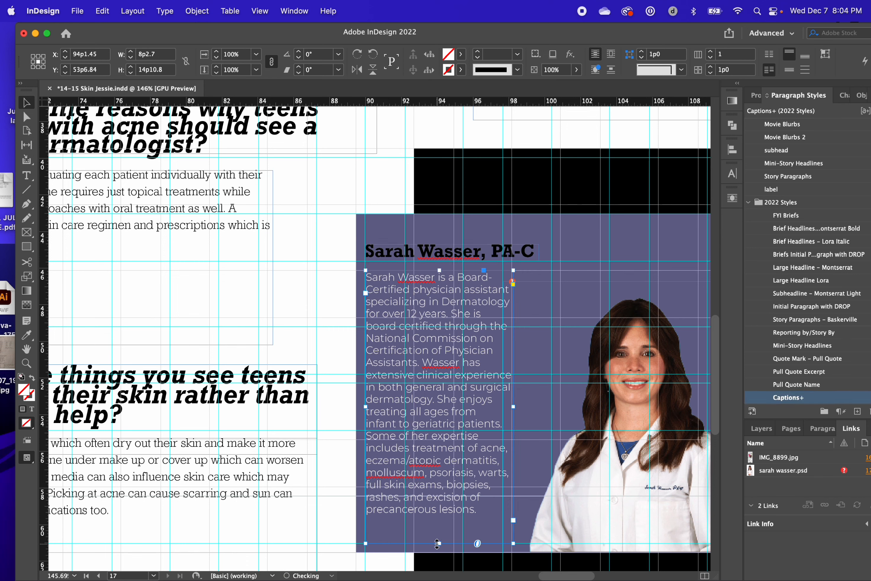
left_click(437, 254)
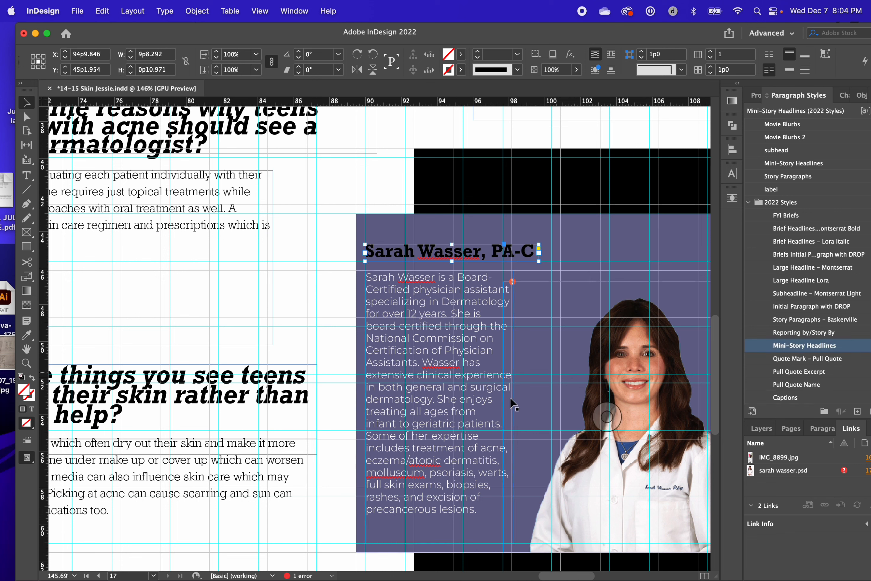
Step: Lower the black box's top edge below that of the purple box, making the black box about 17p10.3 high
scroll(502, 391, "right", 5)
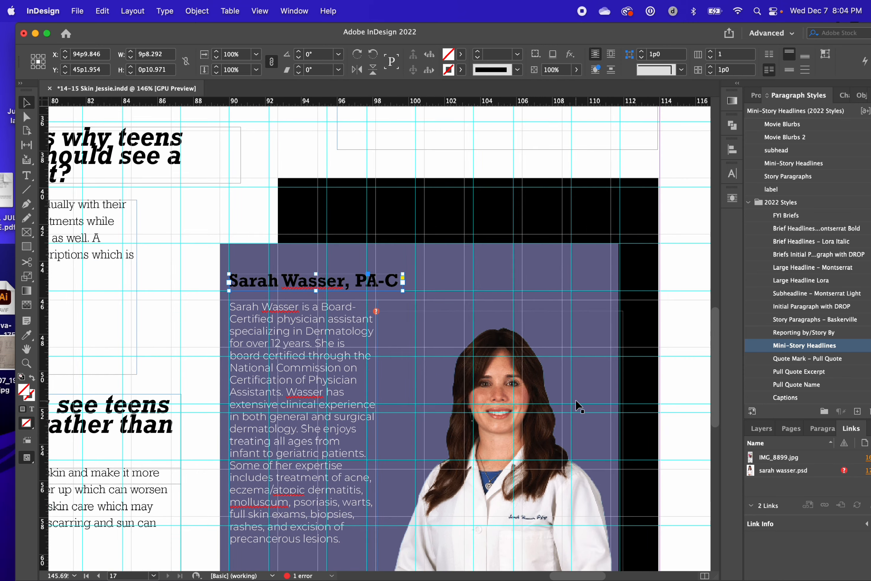
left_click(509, 391)
scroll(509, 391, "down", 5)
scroll(510, 398, "up", 5)
left_click(492, 204)
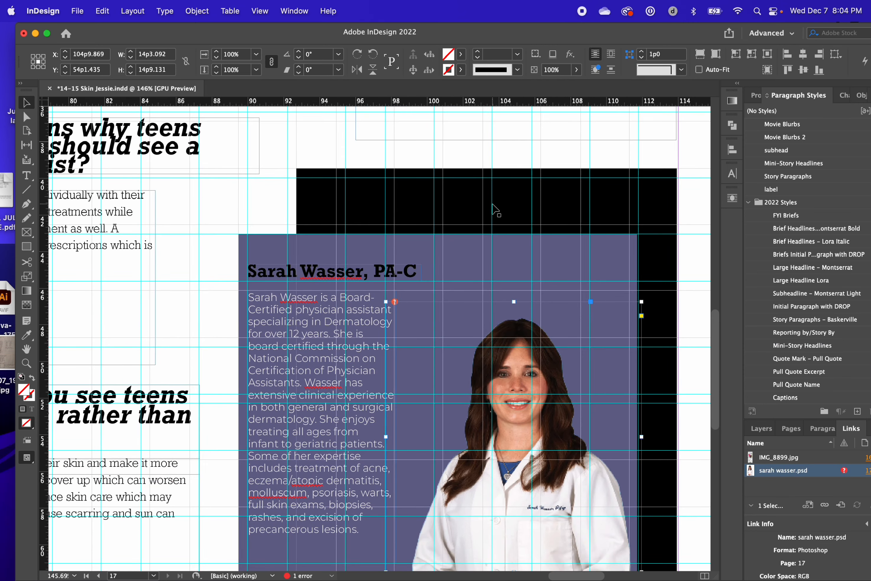
left_click_drag(487, 169, 492, 281)
scroll(493, 285, "down", 3)
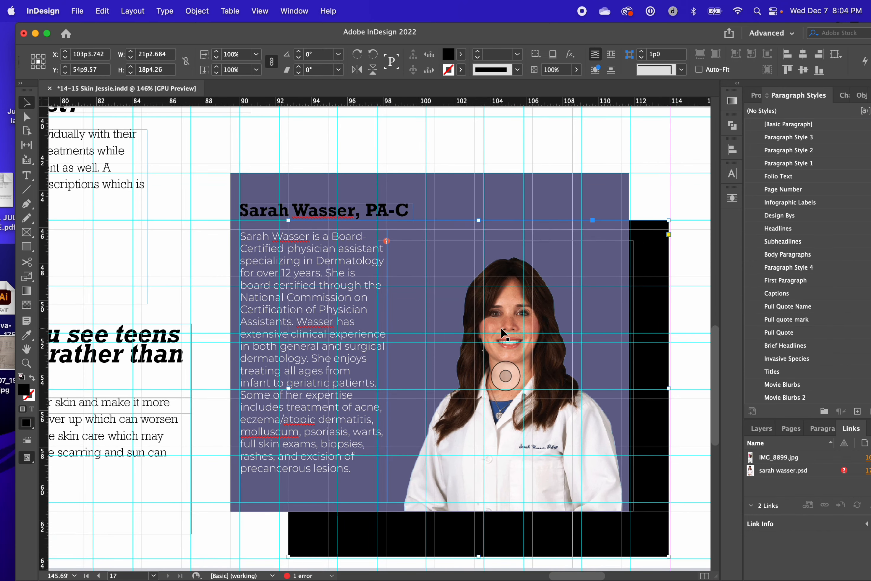
left_click(506, 264)
left_click(455, 217)
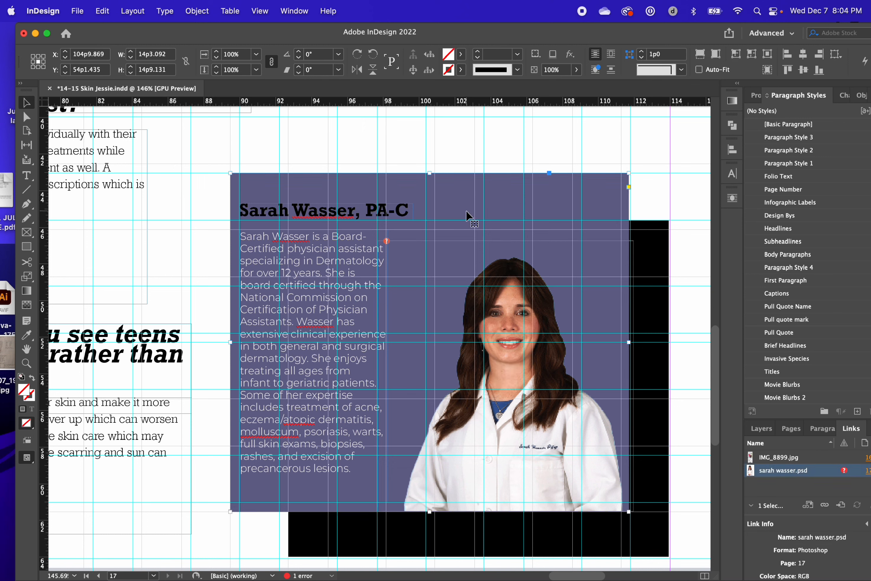
left_click(640, 237)
left_click_drag(478, 223, 477, 229)
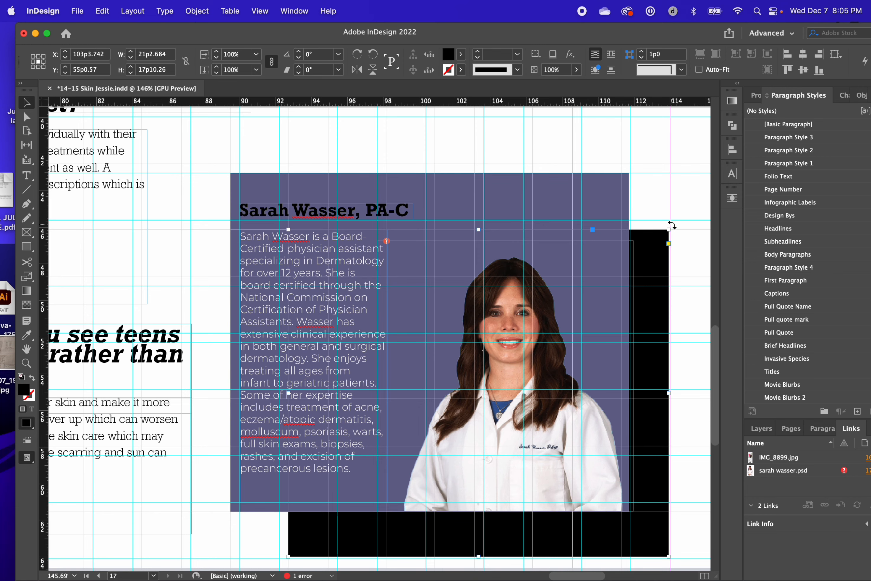
Step: Extend the right edges of both boxes, making the black box about 21p3.6 wide and the purple box about 22p3.6 wide
scroll(674, 292, "down", 1)
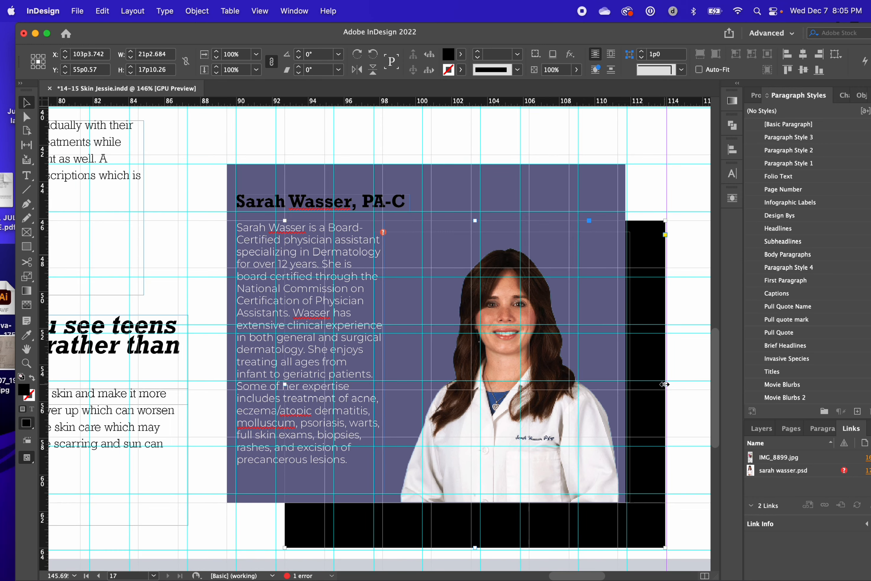
left_click_drag(664, 384, 666, 385)
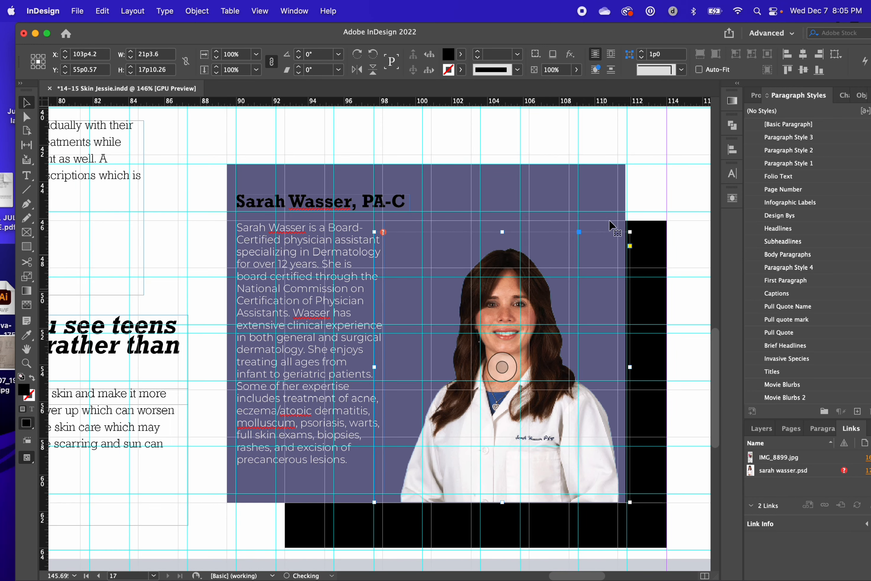
left_click(609, 224)
left_click_drag(627, 341, 625, 333)
scroll(473, 391, "down", 1)
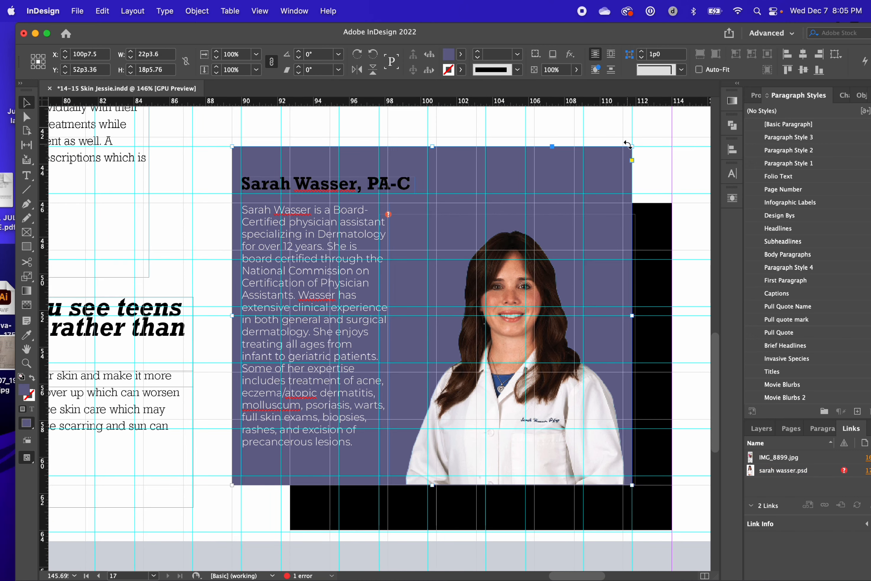
Step: Recolor the dermatologist's name above the bio with the [Paper] swatch
left_click(375, 184)
key("t")
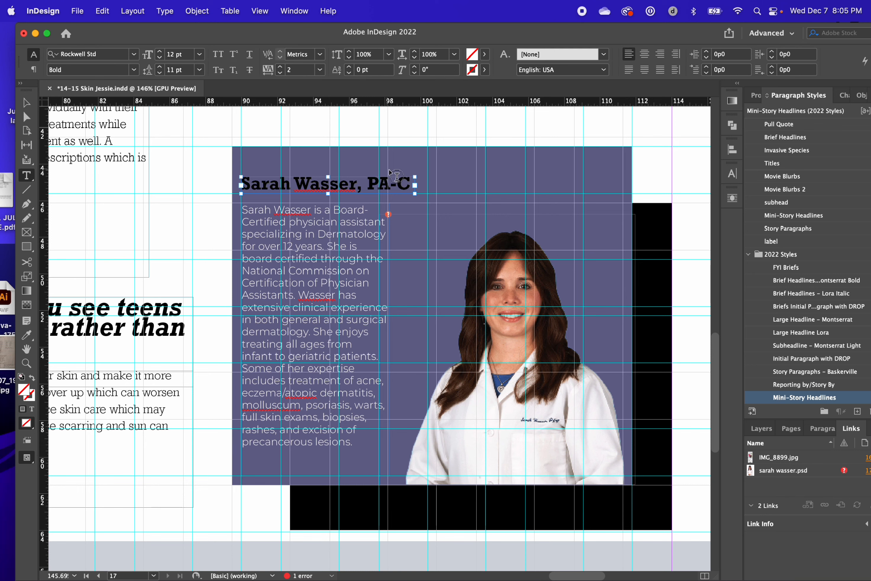
left_click_drag(409, 182, 158, 167)
left_click(482, 53)
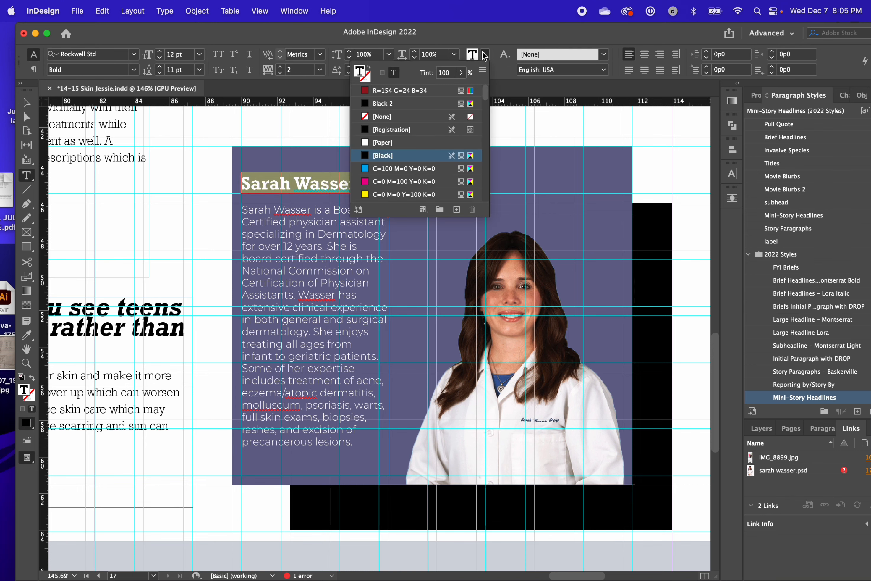
left_click(414, 143)
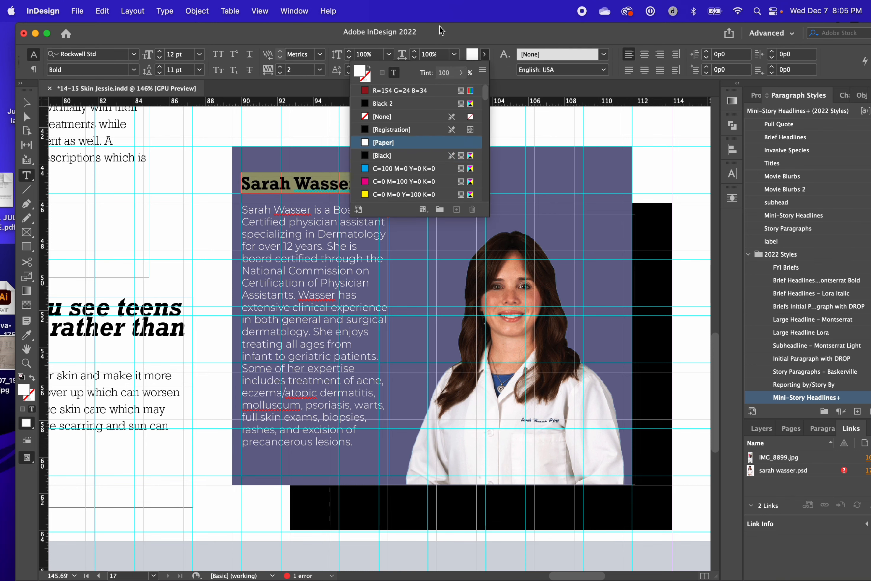
left_click(479, 30)
key("Escape")
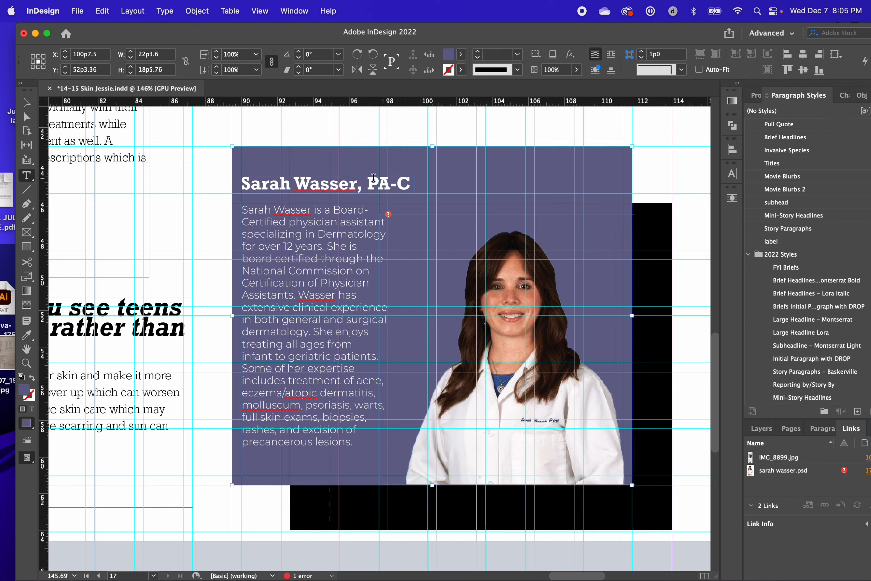
key("shift+super+a")
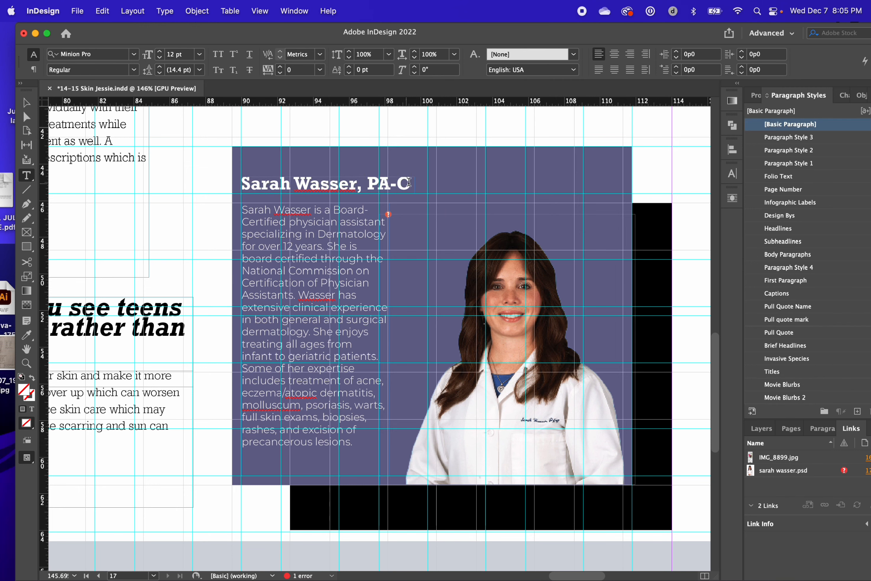
left_click_drag(409, 182, 216, 157)
left_click(485, 55)
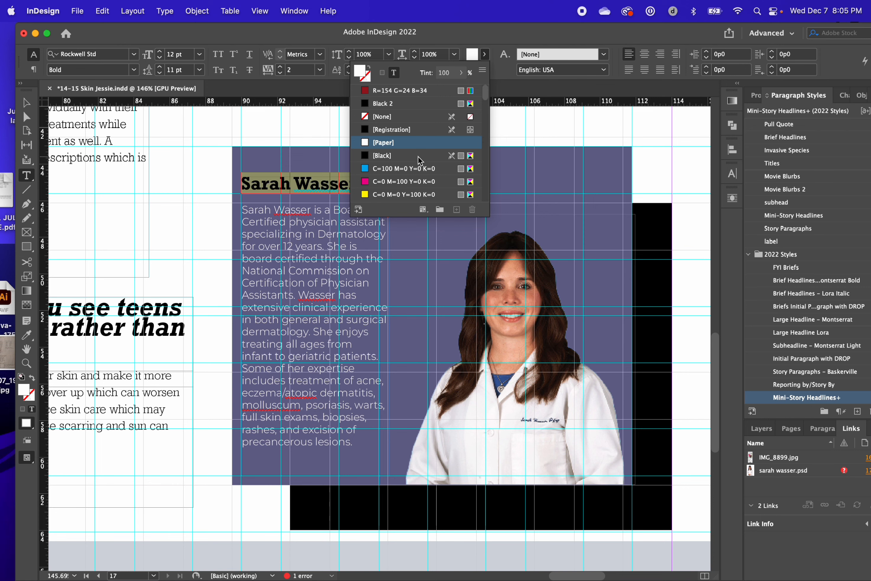
scroll(410, 129, "down", 5)
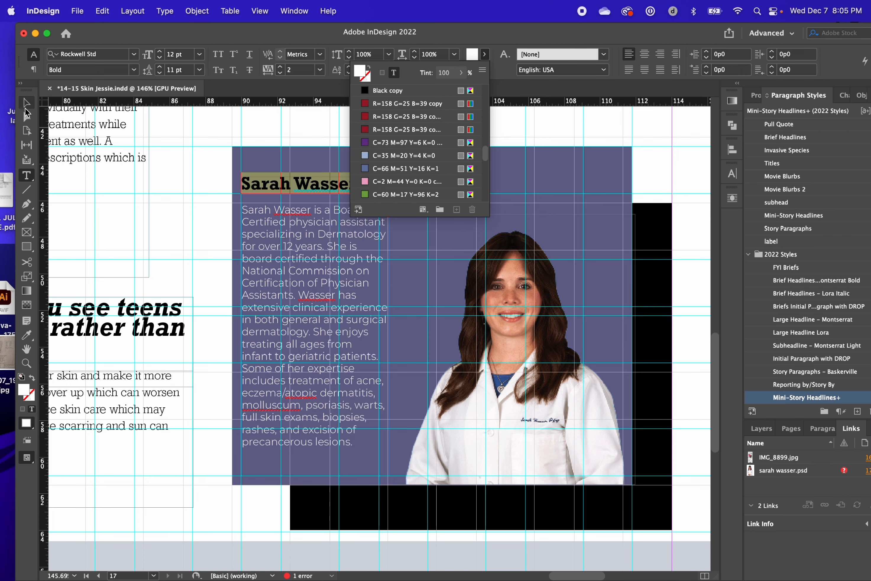
left_click(26, 108)
Step: Move the name and bio text together to the right within the purple box, to an X position of about 97p6.8
key("w")
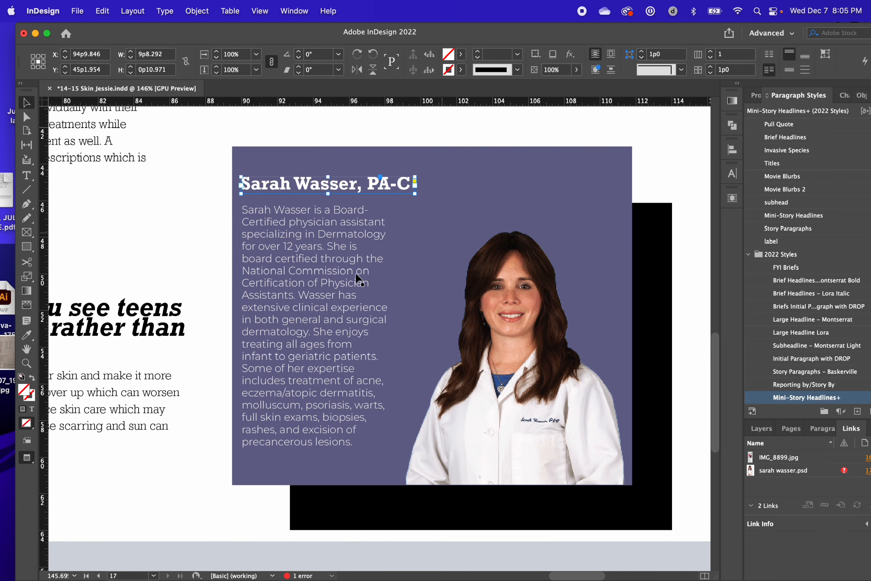
scroll(507, 212, "up", 4)
scroll(506, 212, "left", 3)
scroll(506, 212, "down", 6)
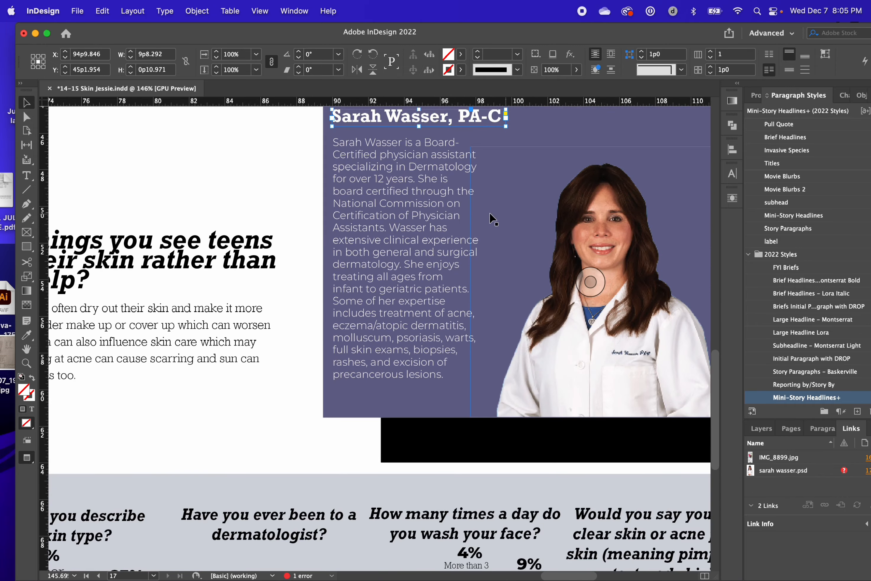
key("w")
left_click(444, 229)
scroll(427, 221, "up", 3)
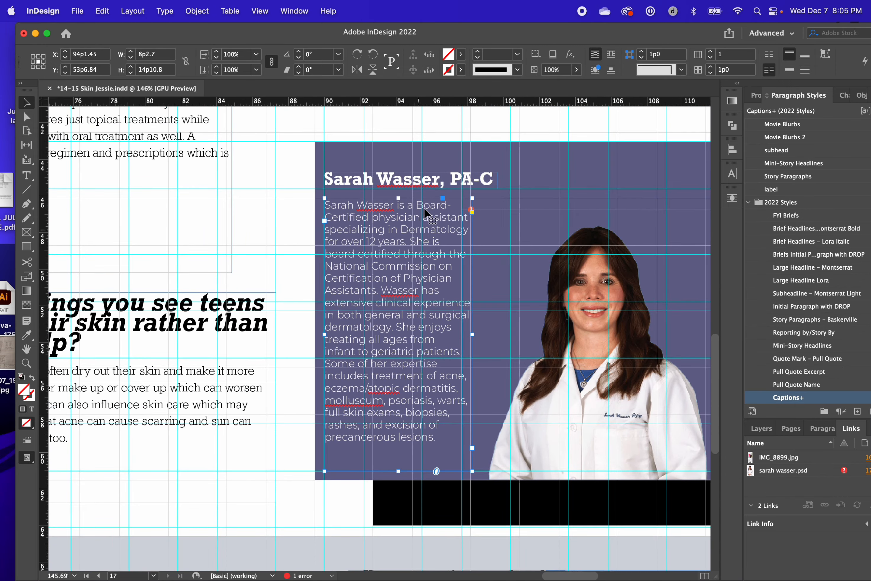
left_click(455, 183, "shift")
key("shift+Right")
key("shift+Right")
key("shift+Right")
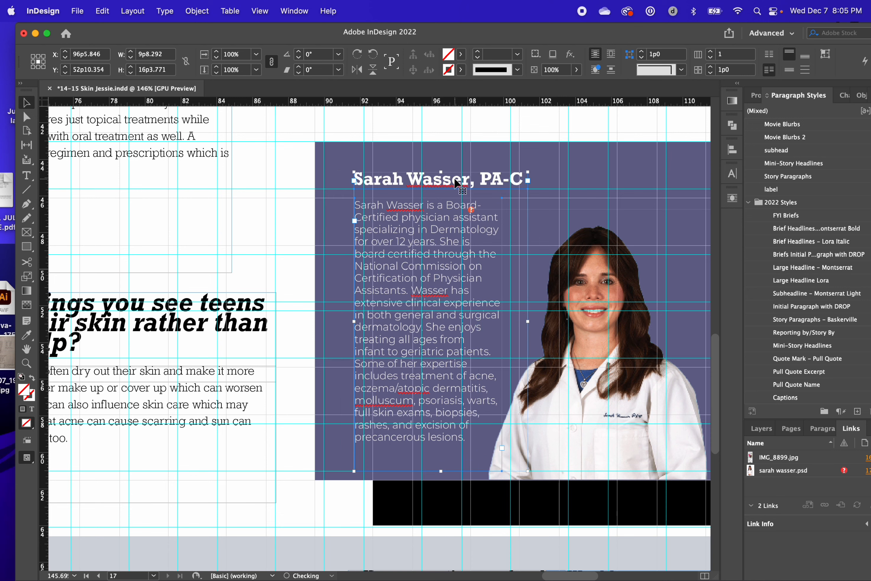
key("shift+Left")
key("Left")
key("Left")
key("Left")
key("Left")
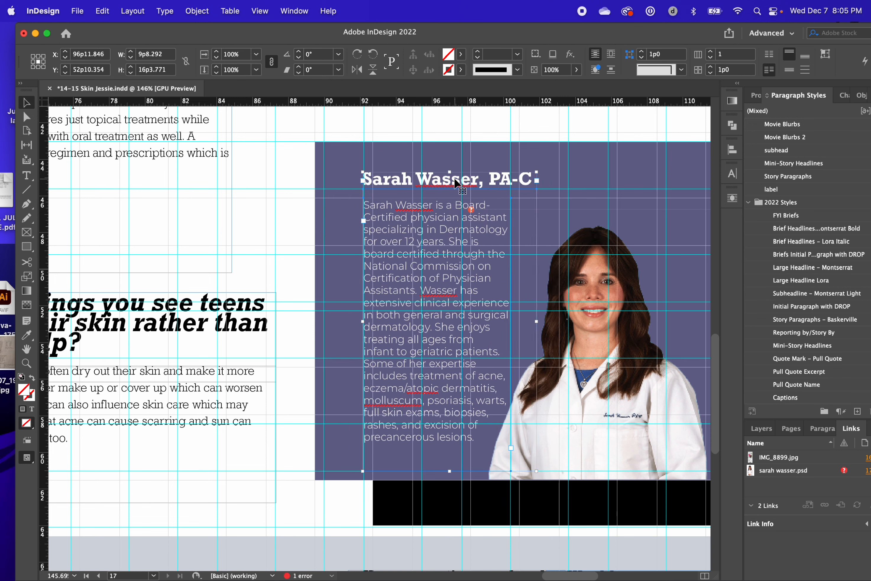
key("Right")
key("Right")
key("Right")
key("Right")
key("Right")
key("Right")
key("Right")
key("Right")
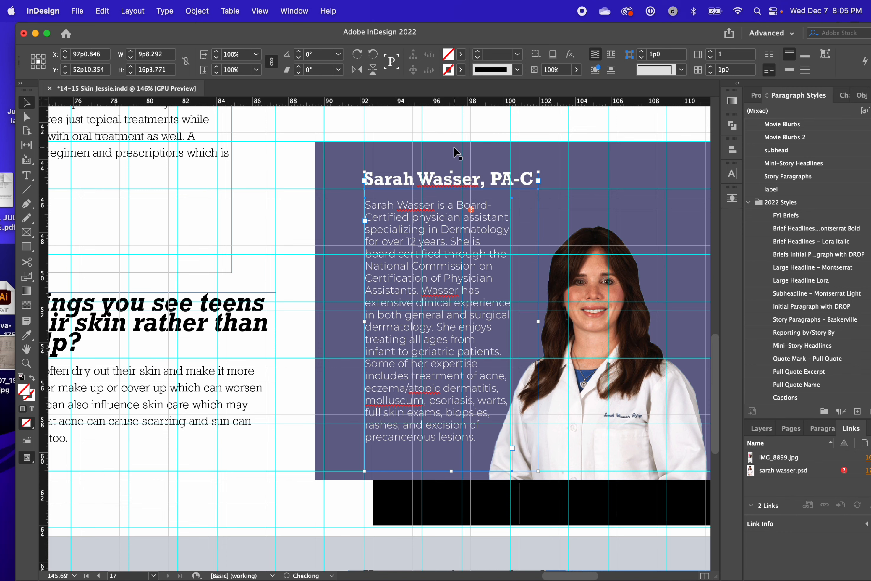
key("Left")
key("Left")
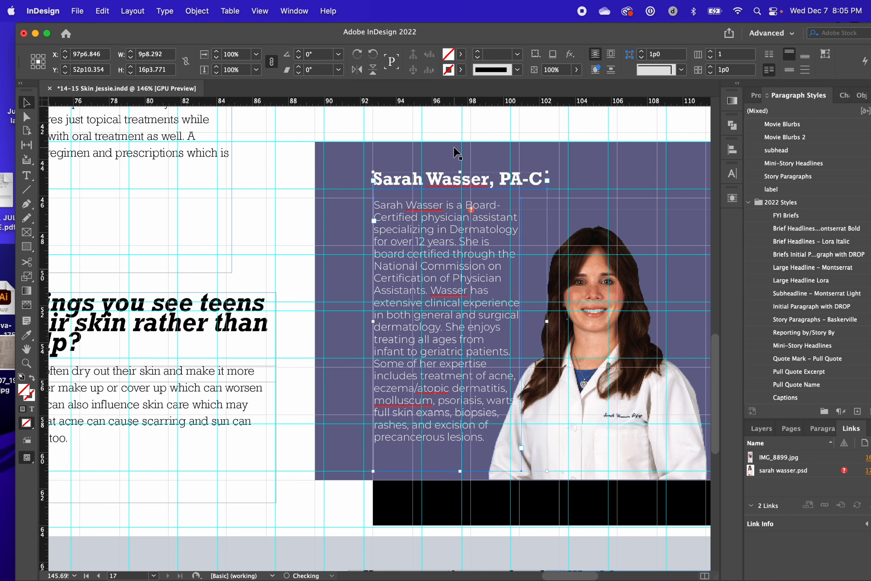
key("Right")
Step: Pull in the left edges of both boxes, making the purple box about 19p6.9 wide and the black box about 18p6.9 wide
left_click(317, 226)
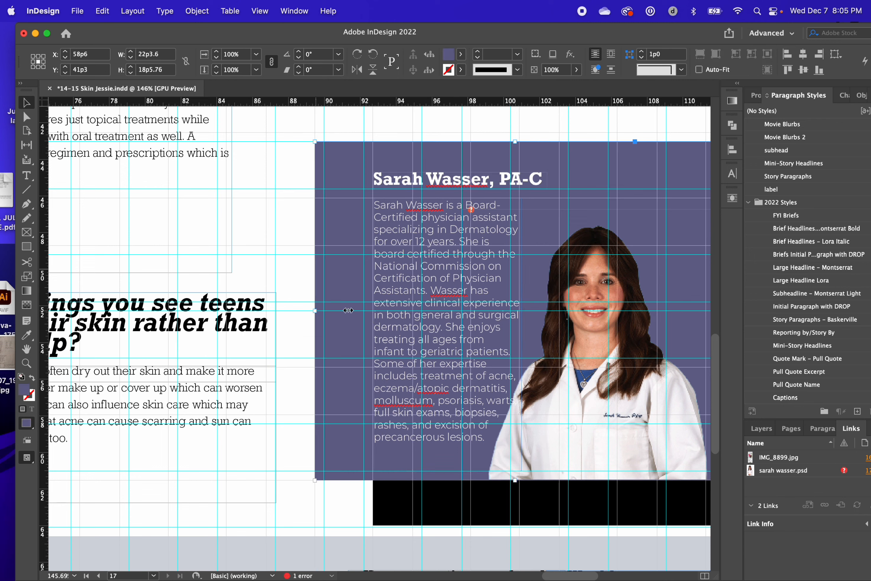
left_click_drag(348, 310, 398, 311)
left_click(419, 495)
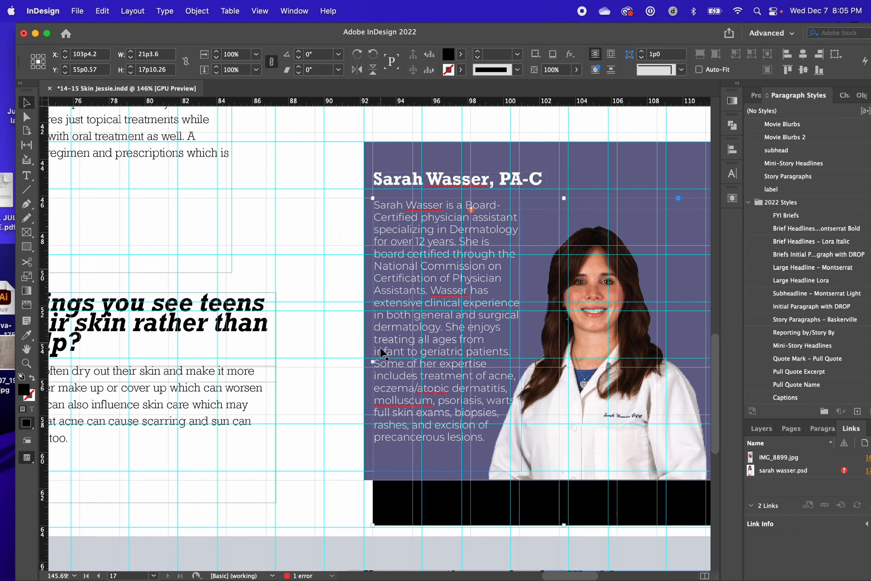
left_click_drag(373, 363, 423, 364)
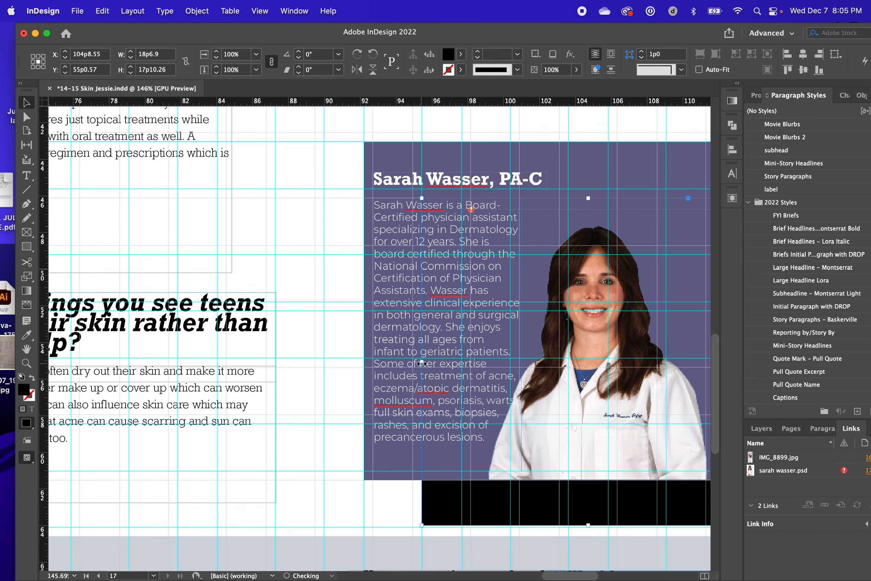
Step: Scale the dermatologist's photo down to about 13p9.4 by 14p3.3 and nudge it right, away from the bio text
scroll(421, 363, "right", 10)
left_click(589, 238)
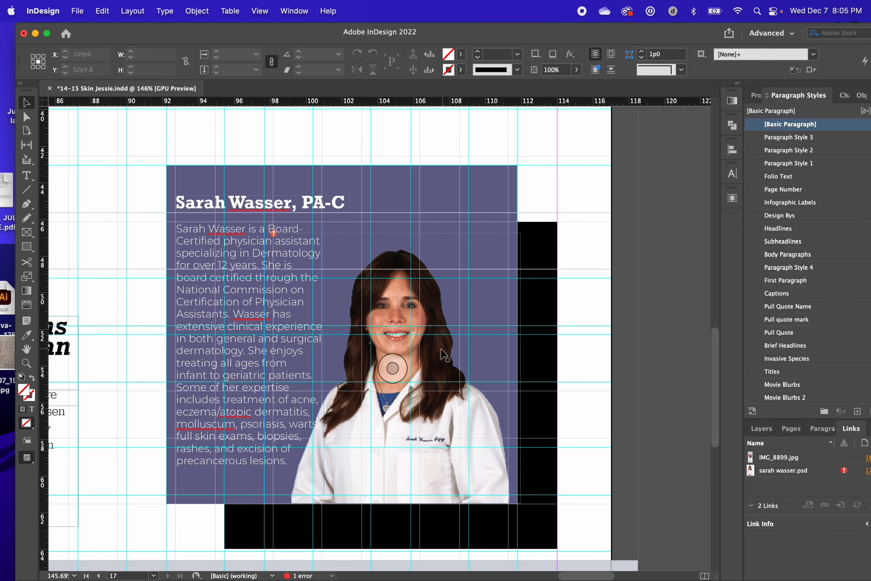
left_click(426, 352)
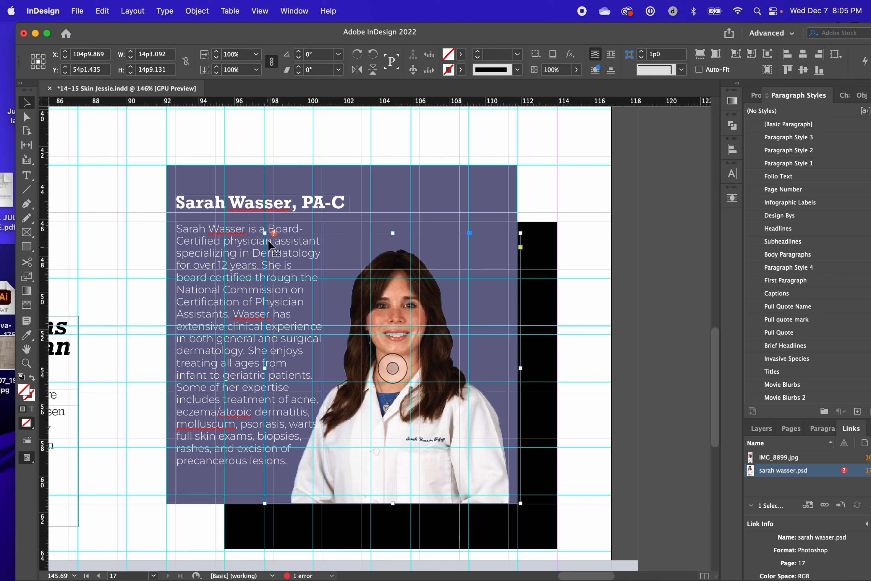
left_click_drag(265, 233, 280, 242)
key("Right")
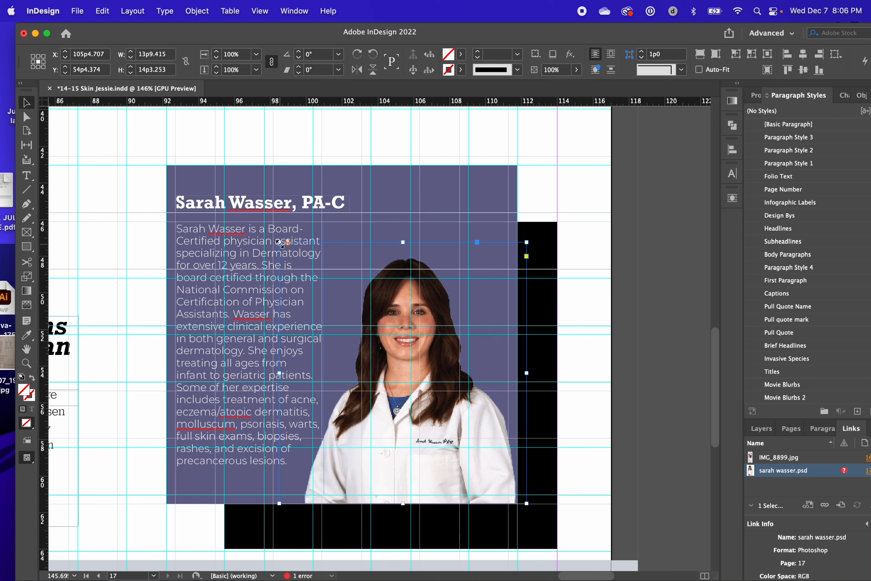
key("Right")
key("Left")
Step: Try lowering the top edge of the purple box closer to the name
left_click(432, 240)
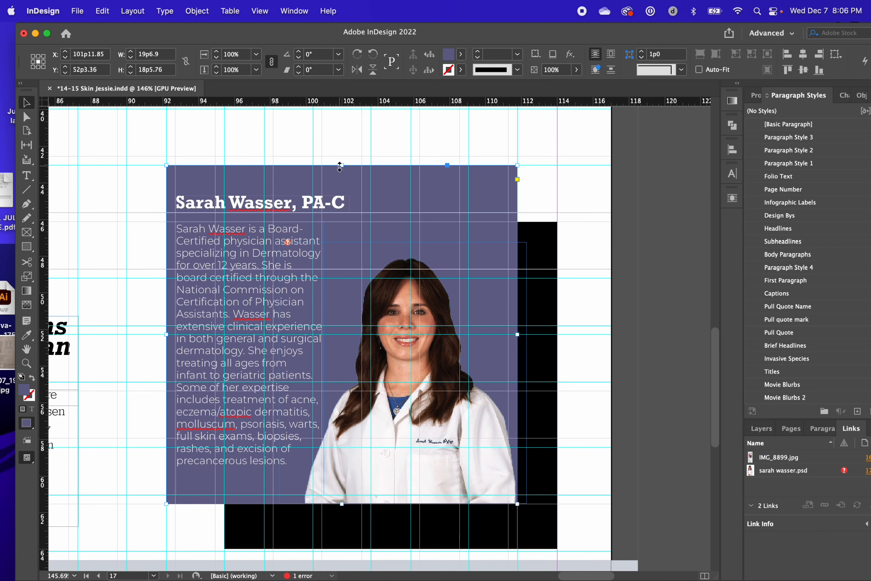
left_click_drag(340, 165, 340, 181)
key("super+z")
left_click(614, 188)
Step: Preview the spread without guides and compare the profile box with the reference Q&A magazine layout on the facing side
scroll(613, 185, "left", 10)
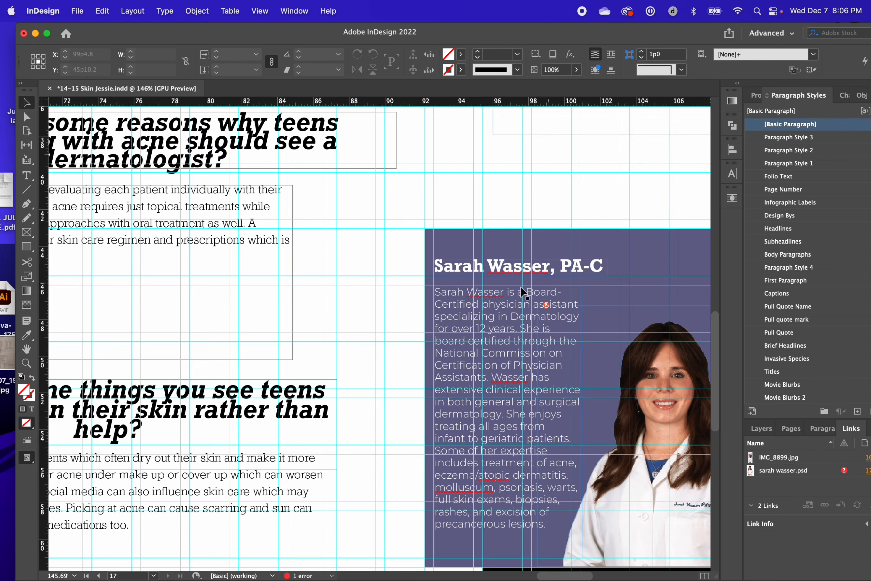
scroll(538, 219, "down", 3)
left_click(539, 222)
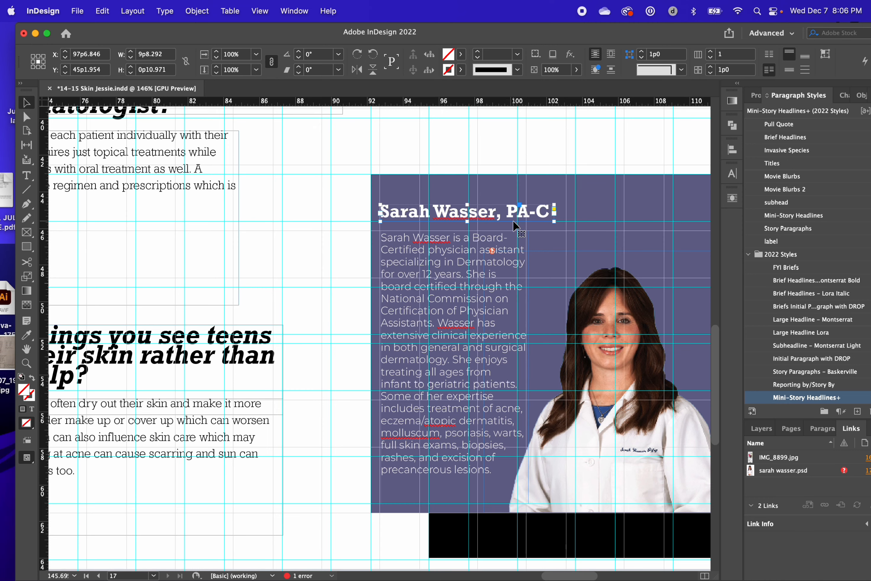
key("super+minus")
key("super+minus")
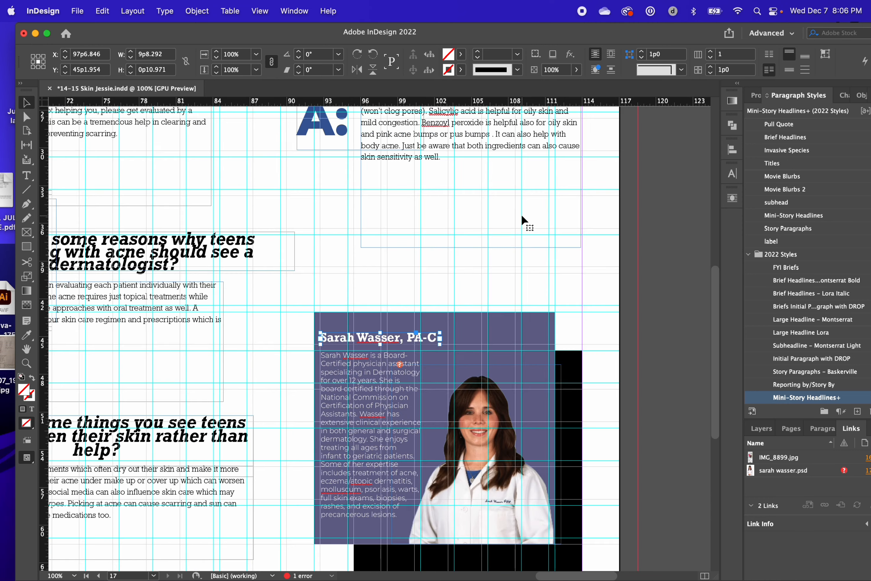
left_click(552, 259)
key("w")
scroll(553, 269, "down", 3)
scroll(553, 270, "up", 4)
scroll(551, 268, "left", 4)
scroll(552, 268, "down", 3)
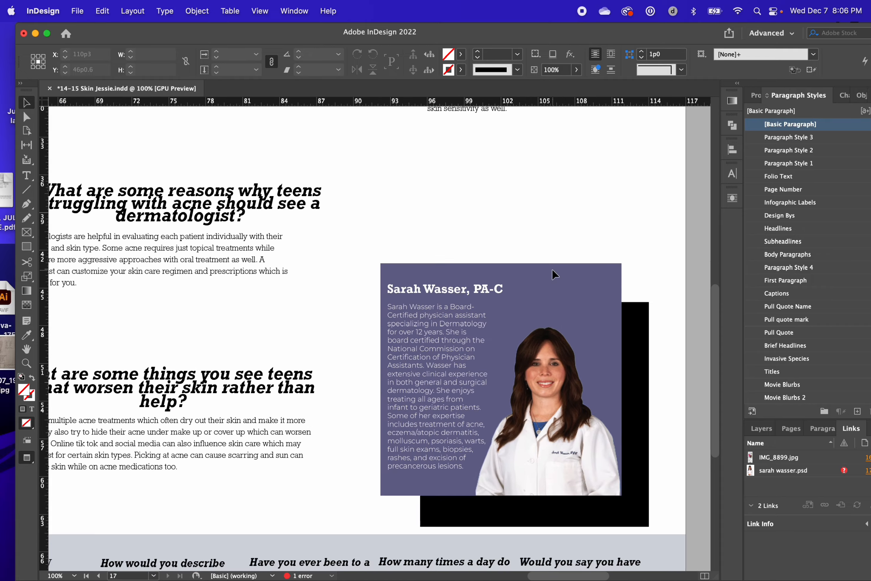
scroll(553, 269, "left", 10)
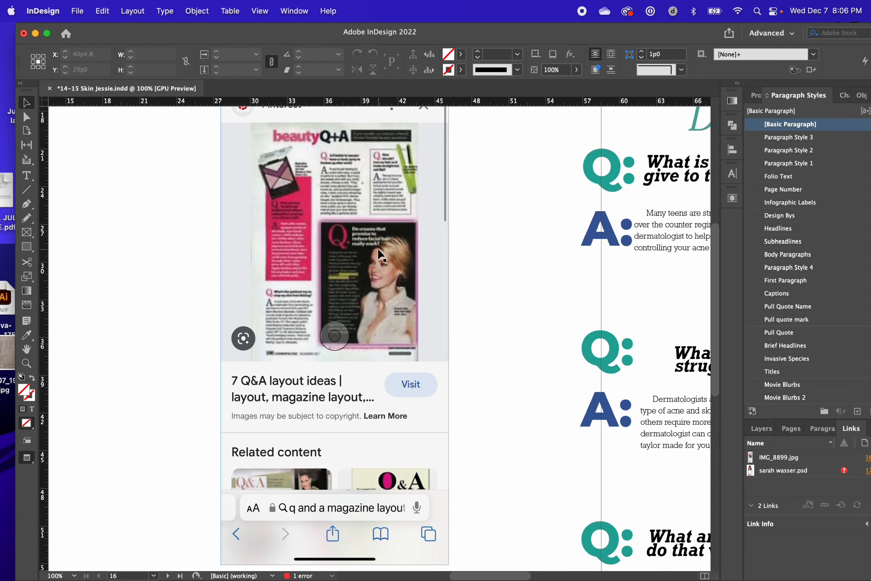
scroll(378, 251, "right", 13)
scroll(248, 189, "down", 3)
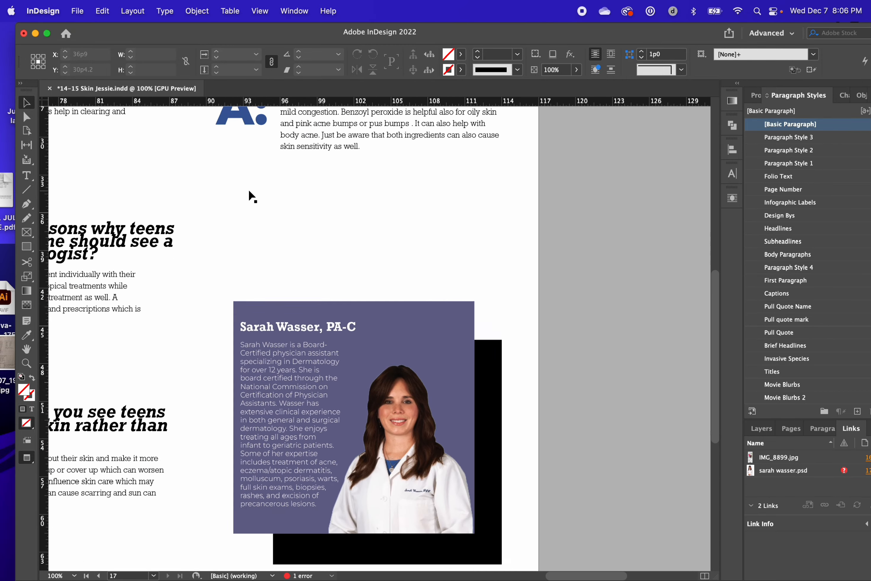
scroll(248, 191, "down", 1)
Step: Enlarge the dermatologist's photo to about 16p10.3 by 17p5.5 and nudge it right to the purple box's edge
left_click(290, 308)
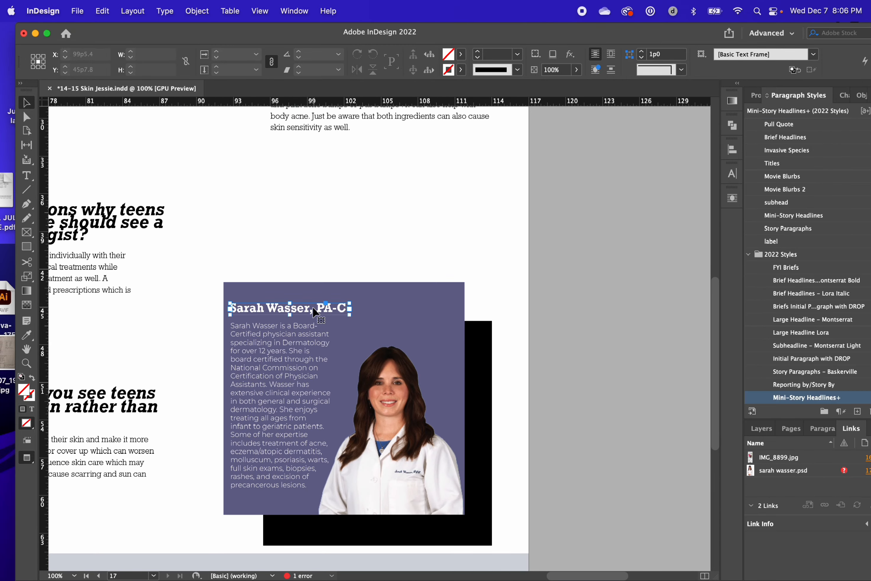
left_click(354, 336)
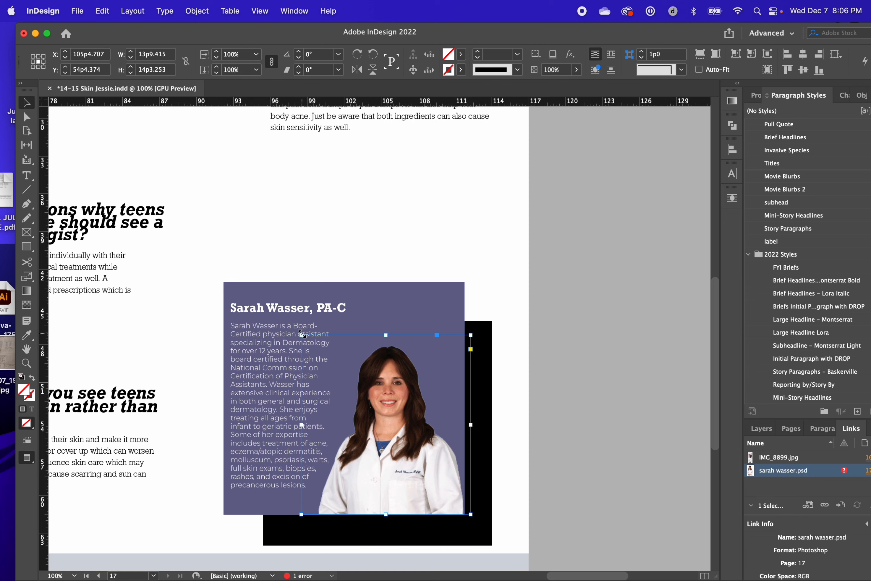
left_click_drag(302, 333, 264, 296)
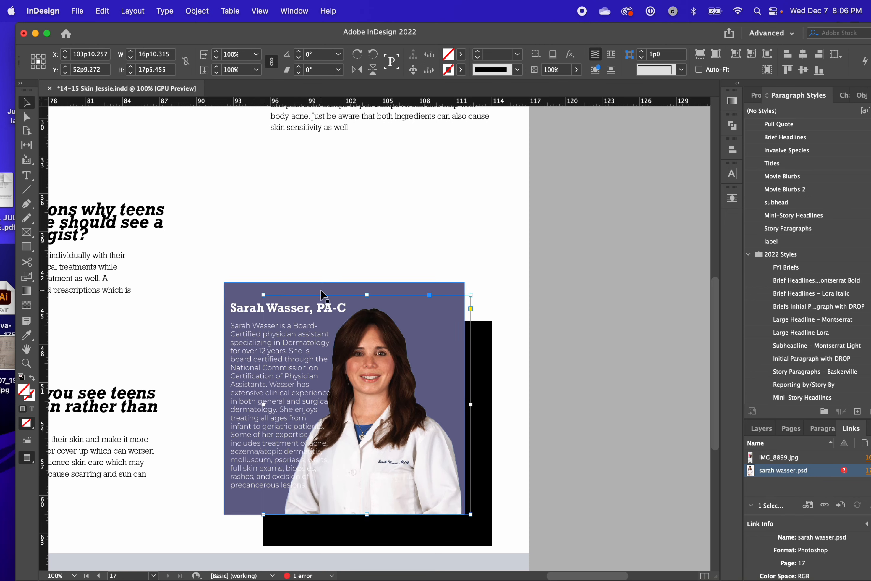
key("Right")
key("Right")
key("Right")
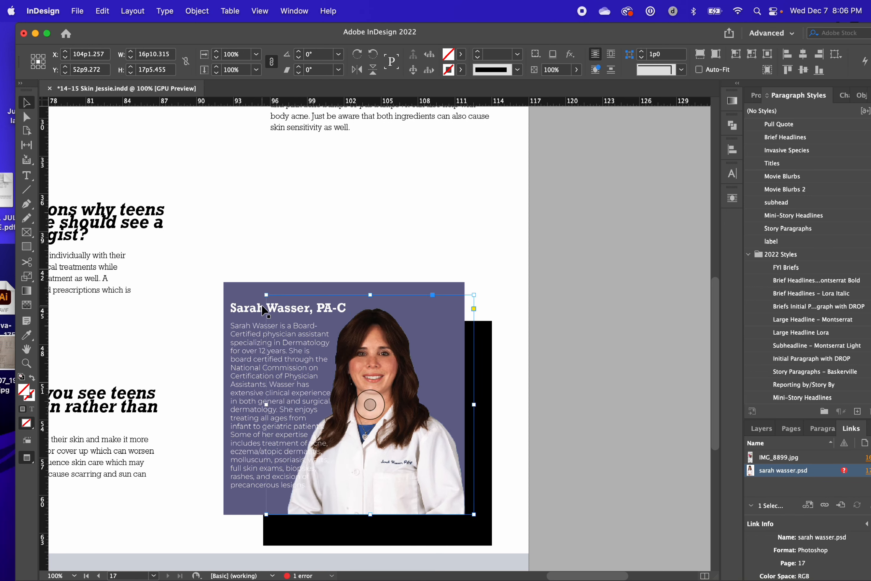
Step: Scale the dermatologist's name up to about 18p6.1 wide and raise it above the bio, across the top of the purple box
left_click(343, 308)
left_click_drag(354, 317, 458, 325)
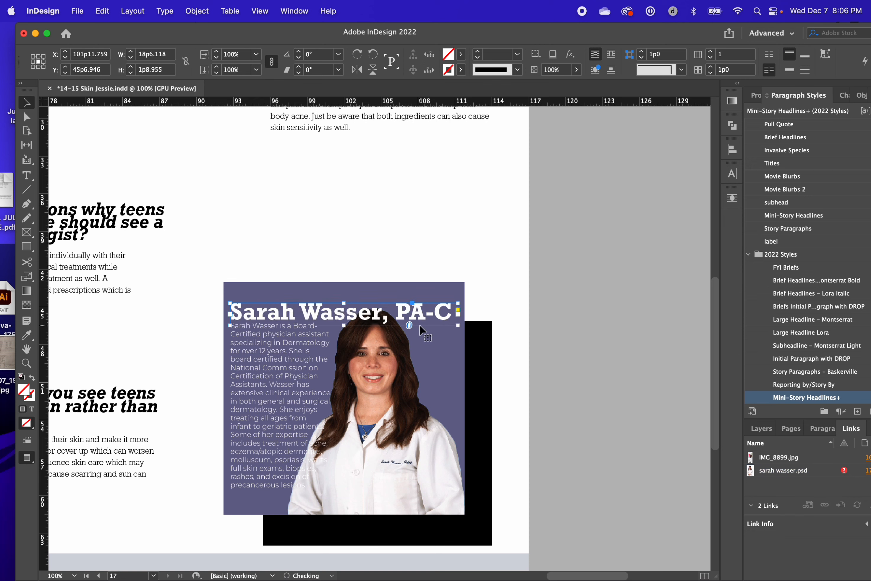
left_click_drag(388, 313, 389, 302)
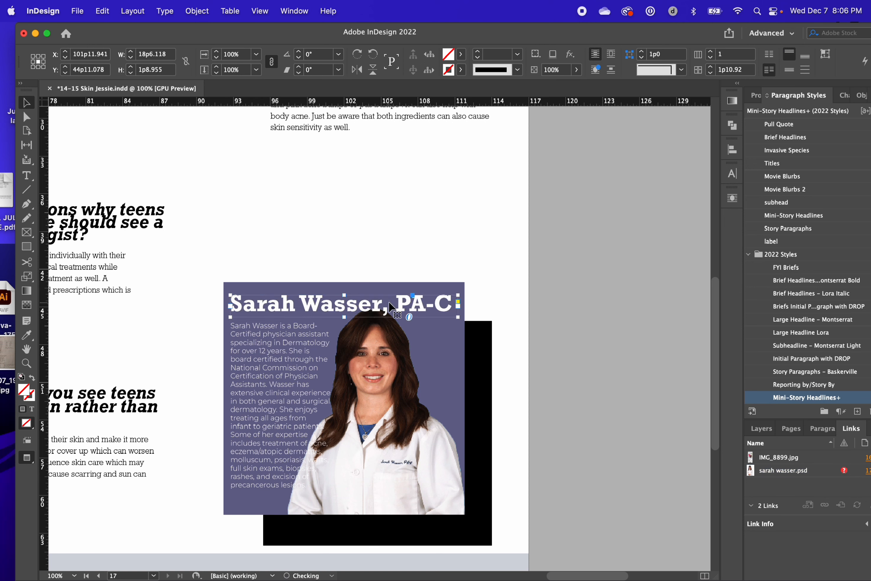
Step: Try shifting the dermatologist's photo to the right within the profile box, and undo the shift
left_click(303, 391)
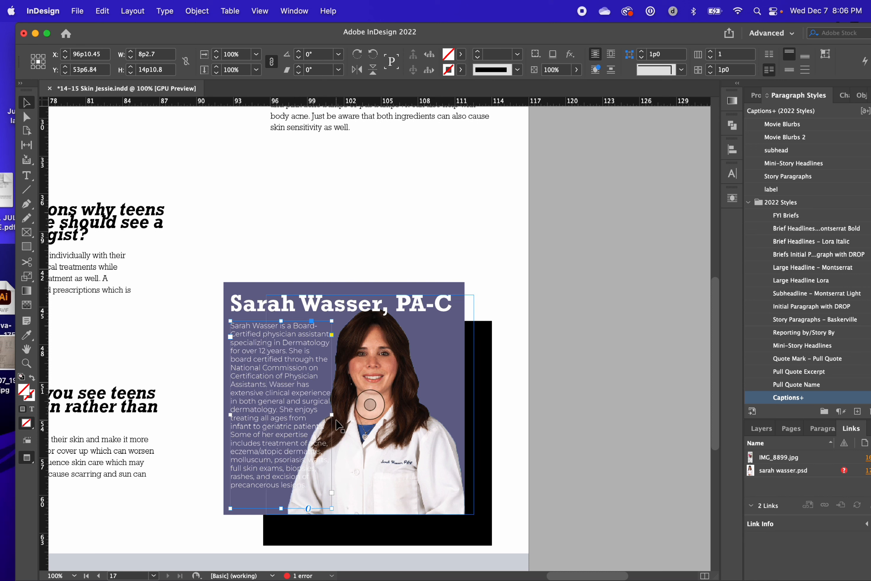
left_click(381, 443)
left_click_drag(267, 403, 290, 406)
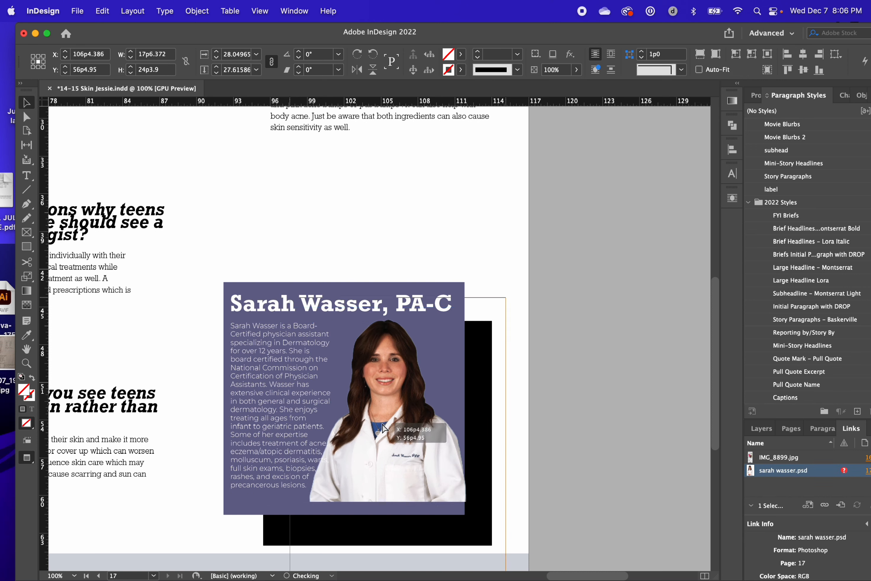
key("super+z")
left_click(412, 310)
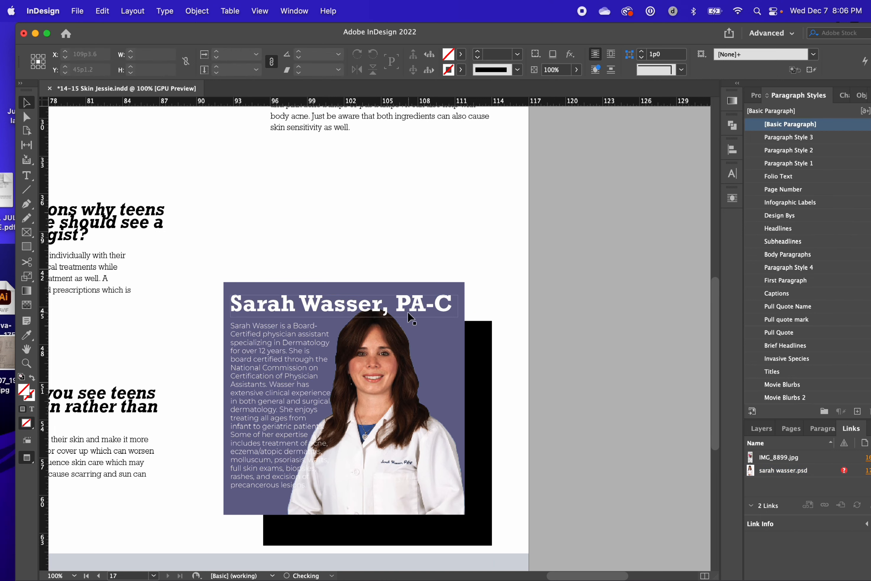
Step: Inspect the profile box with and without guides, both within the whole spread and close up
key("w")
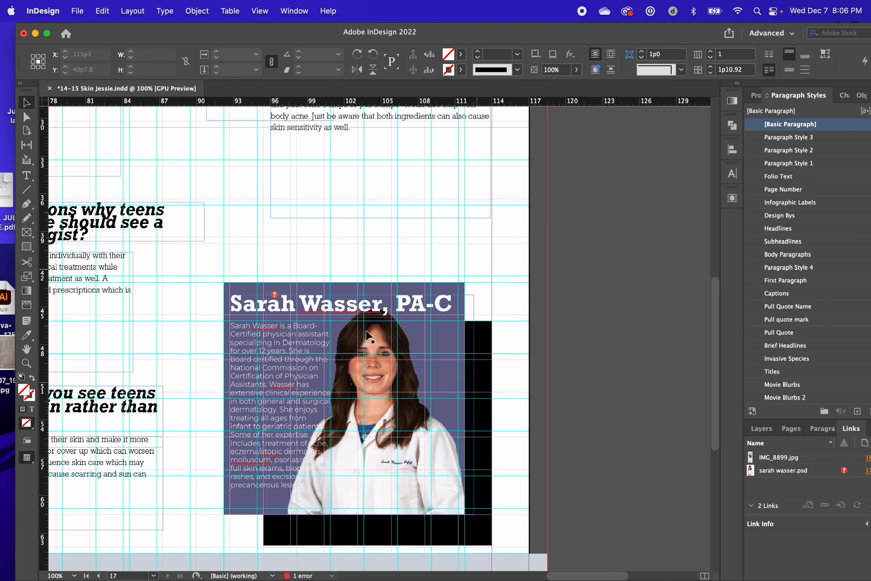
left_click(296, 446)
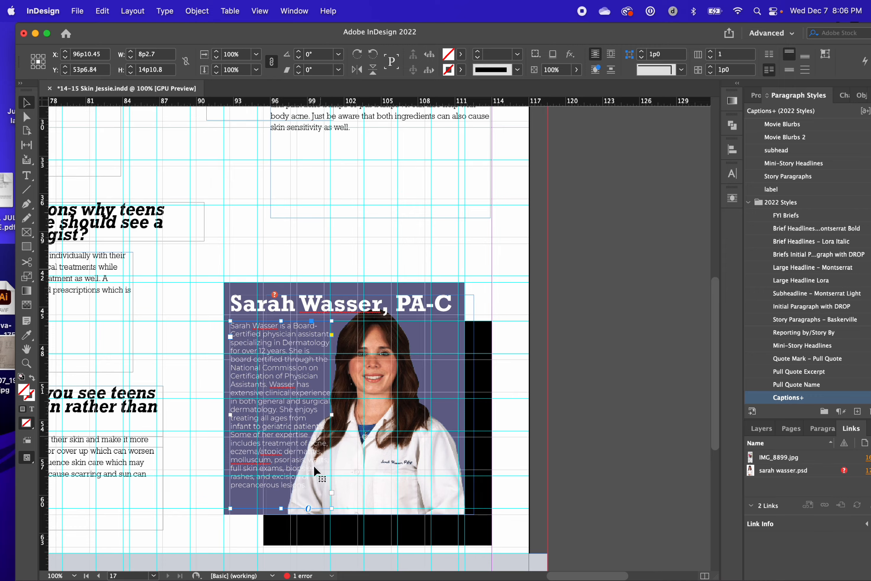
left_click(486, 352)
left_click(568, 338)
key("w")
scroll(569, 338, "left", 3)
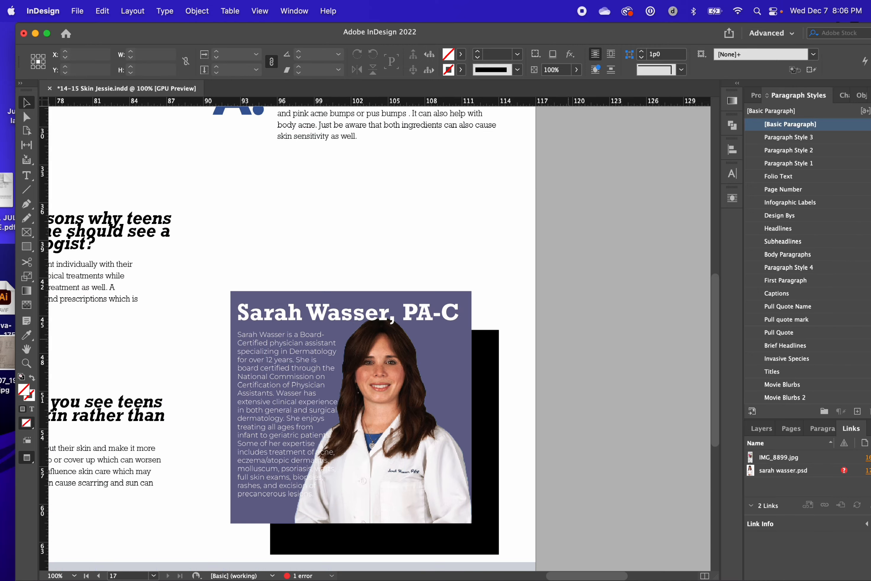
scroll(447, 386, "down", 5)
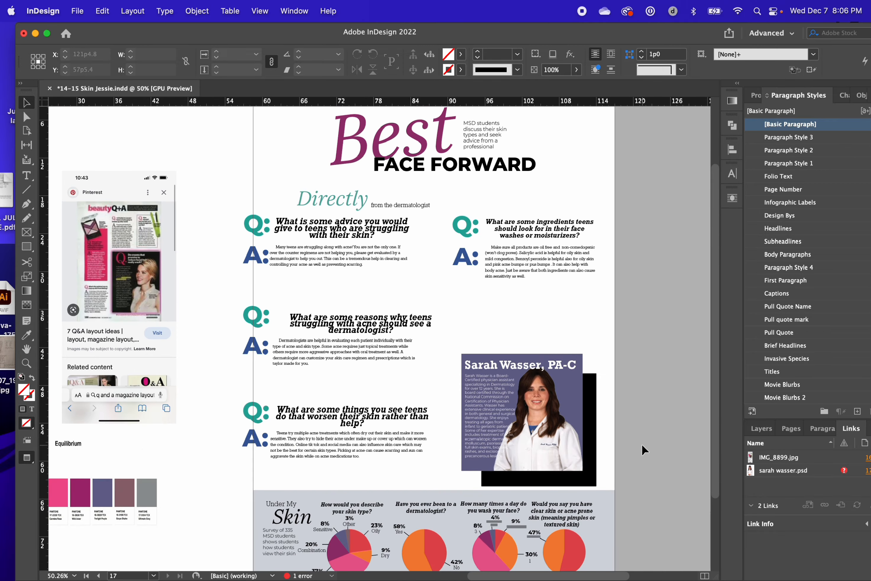
scroll(642, 443, "up", 5)
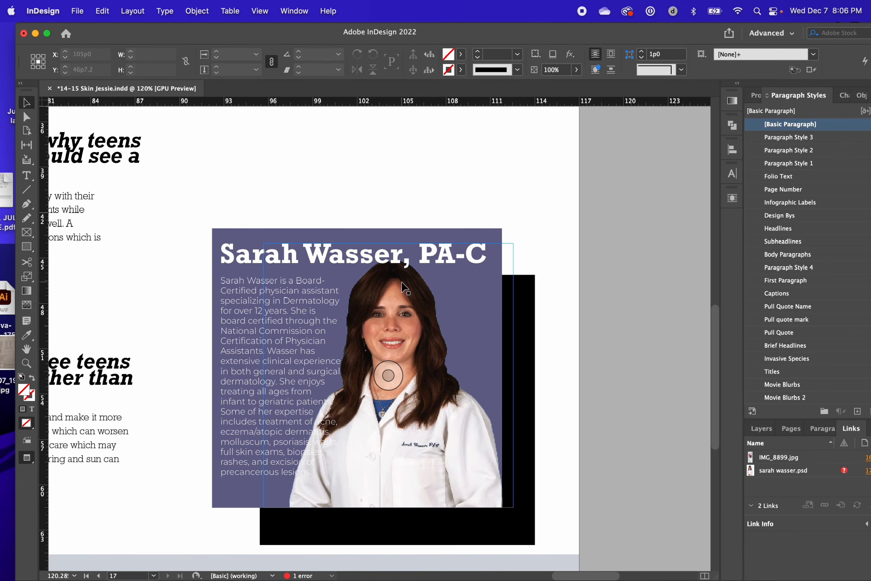
Step: Undo the scaling of the dermatologist's name and the photo enlargement to revisit the smaller layout
left_click(287, 298)
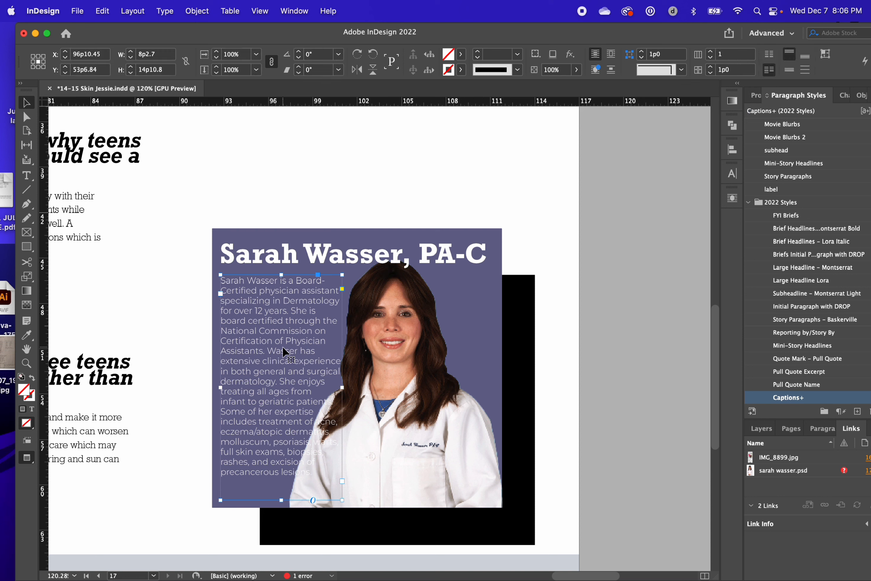
left_click(393, 454)
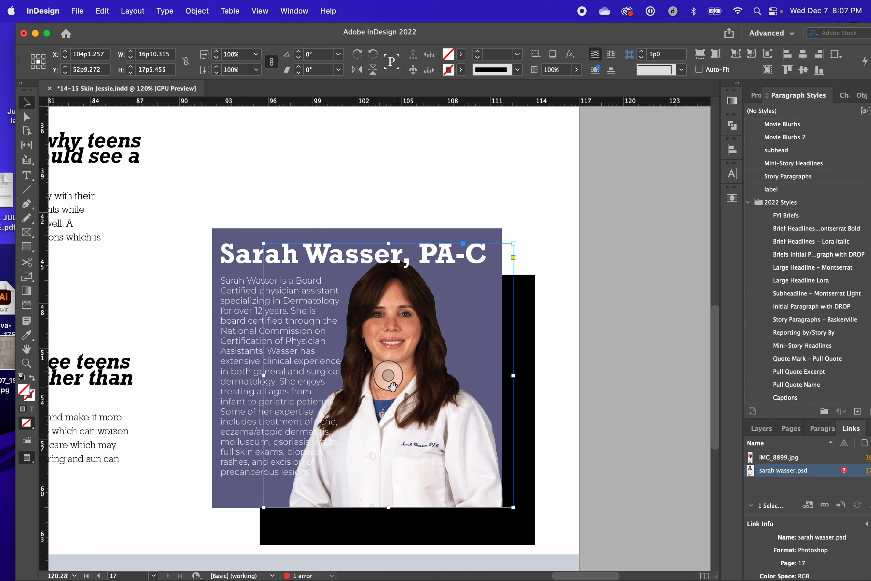
left_click(224, 345)
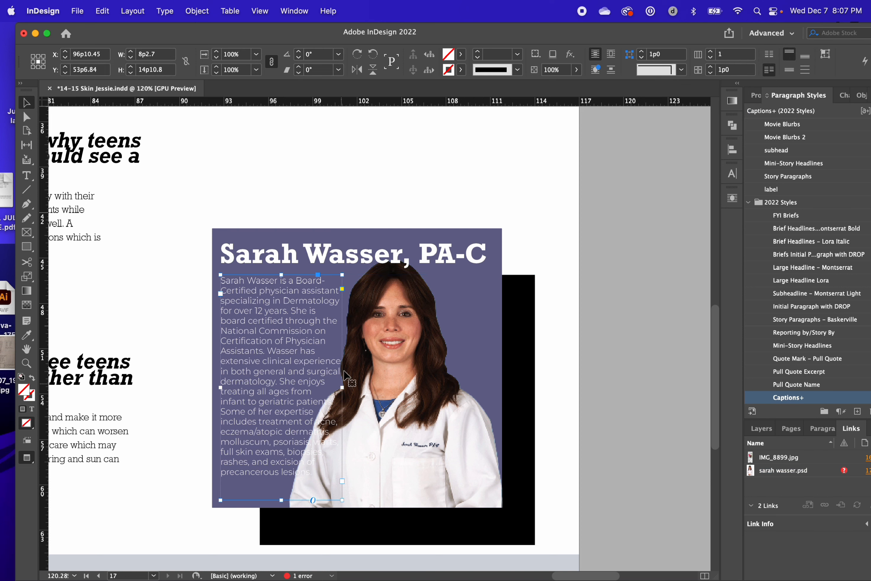
key("super+z")
key("super+z")
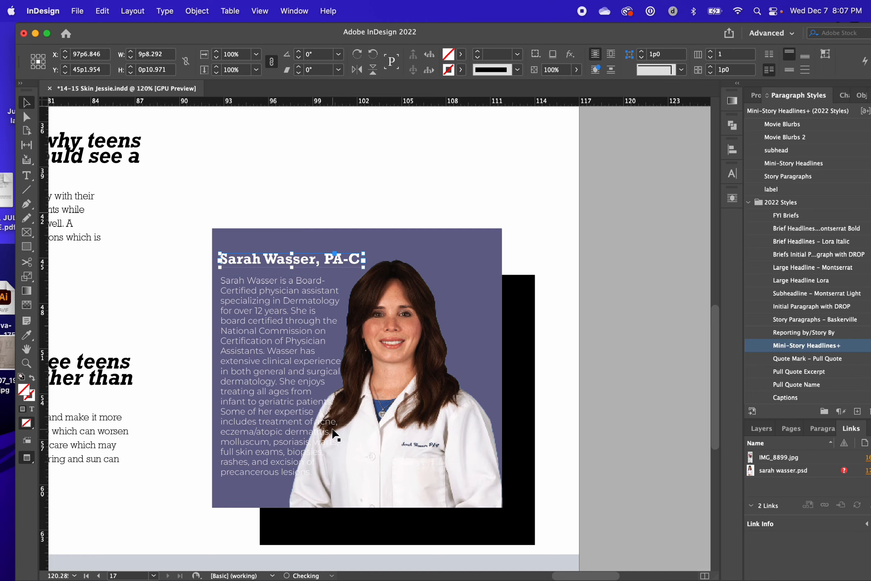
key("super+z")
key("super+z")
key("super+z")
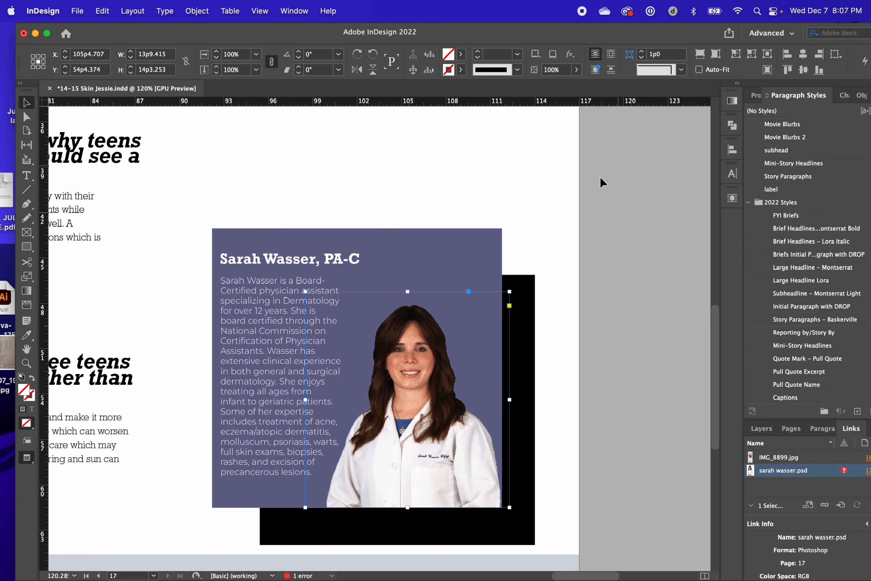
Step: Restore the enlarged photo and the dermatologist's large name across the top of the purple box
left_click(538, 214)
scroll(538, 214, "left", 5)
scroll(538, 215, "up", 3)
key("super+z")
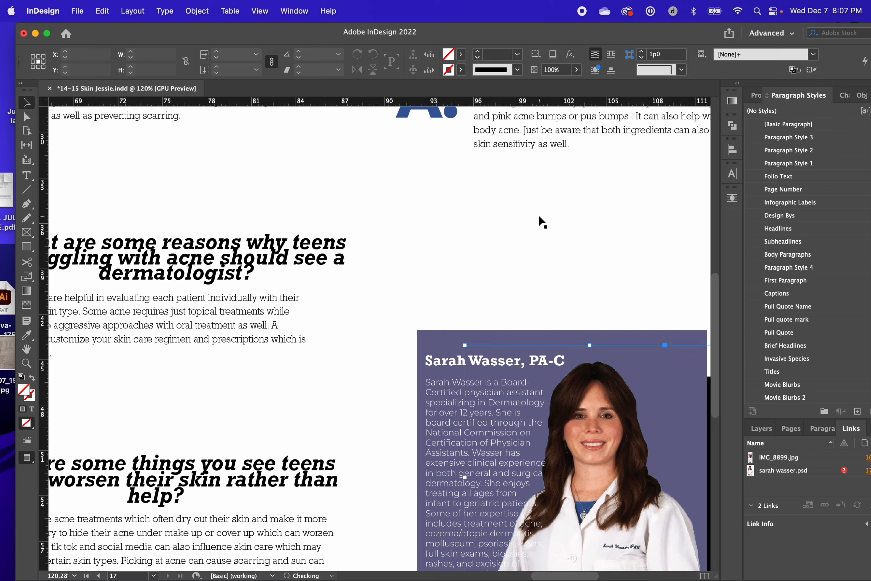
key("super+z")
key("super+z")
key("super+z")
key("super+z")
key("super+z")
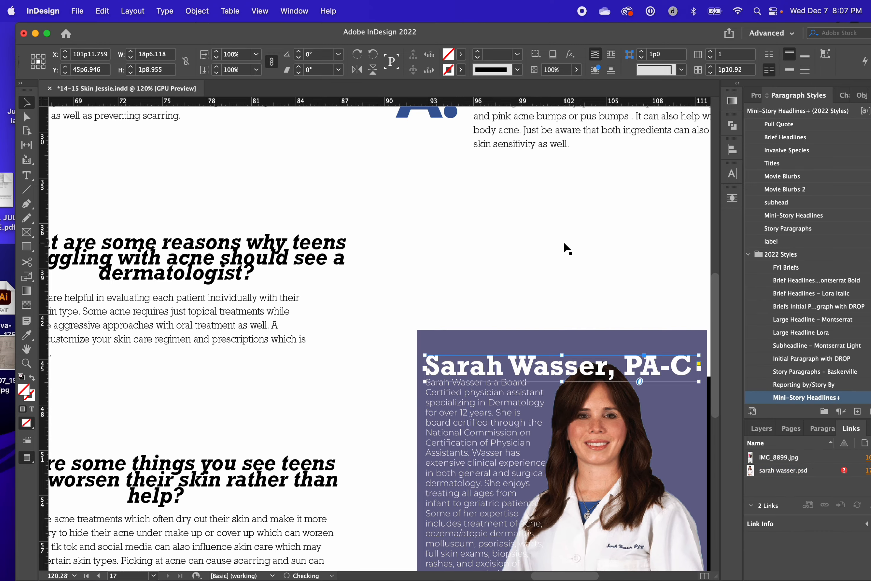
Step: Review how the title, question-and-answer blocks, profile box and survey section are spaced across the page
left_click(554, 246)
key("super+minus")
key("super+minus")
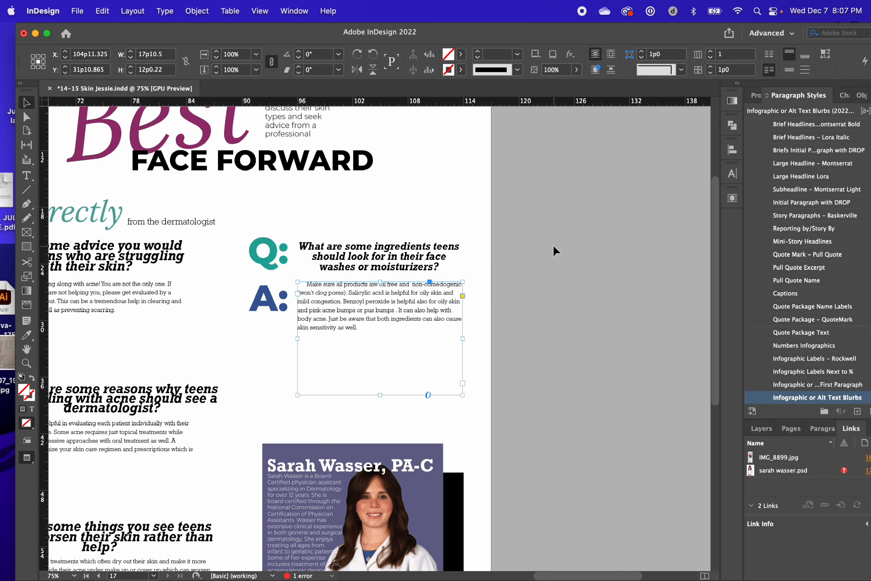
scroll(553, 246, "left", 6)
scroll(553, 246, "up", 4)
scroll(351, 281, "down", 5)
scroll(352, 281, "up", 2)
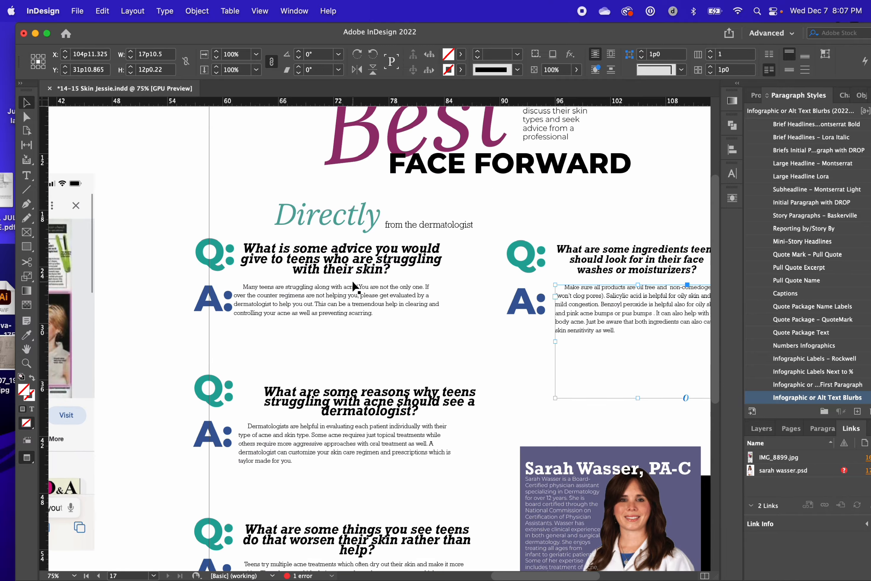
scroll(393, 253, "right", 3)
scroll(393, 253, "down", 2)
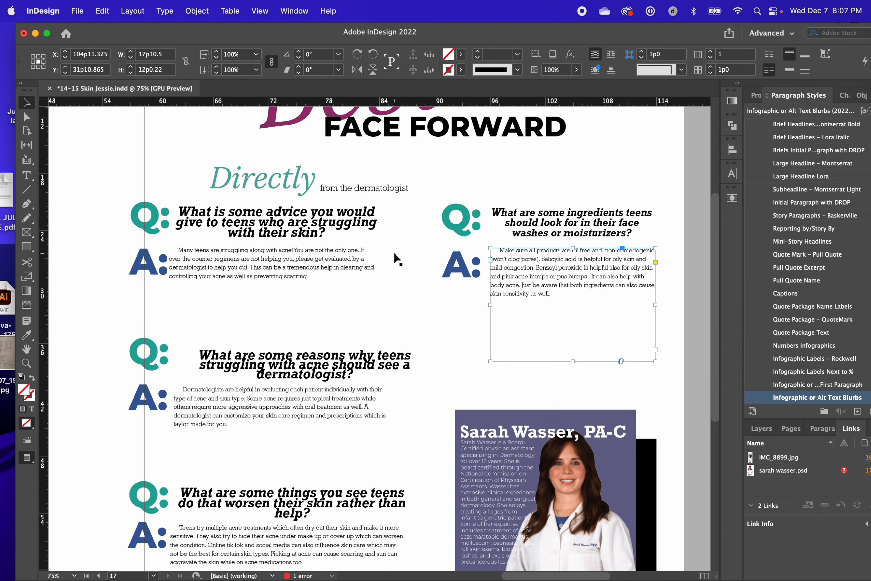
scroll(393, 252, "up", 3)
scroll(450, 337, "down", 2)
scroll(522, 408, "up", 1)
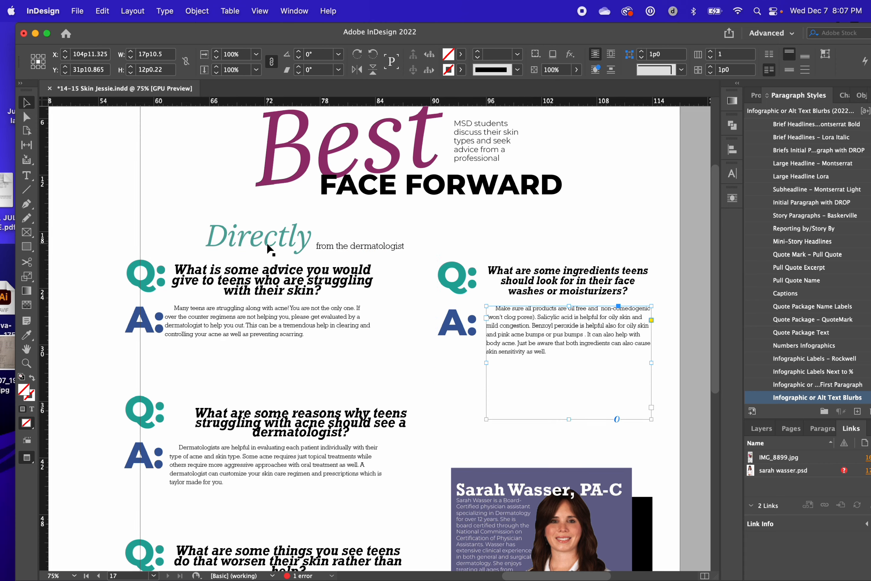
scroll(269, 248, "down", 4)
scroll(269, 248, "left", 1)
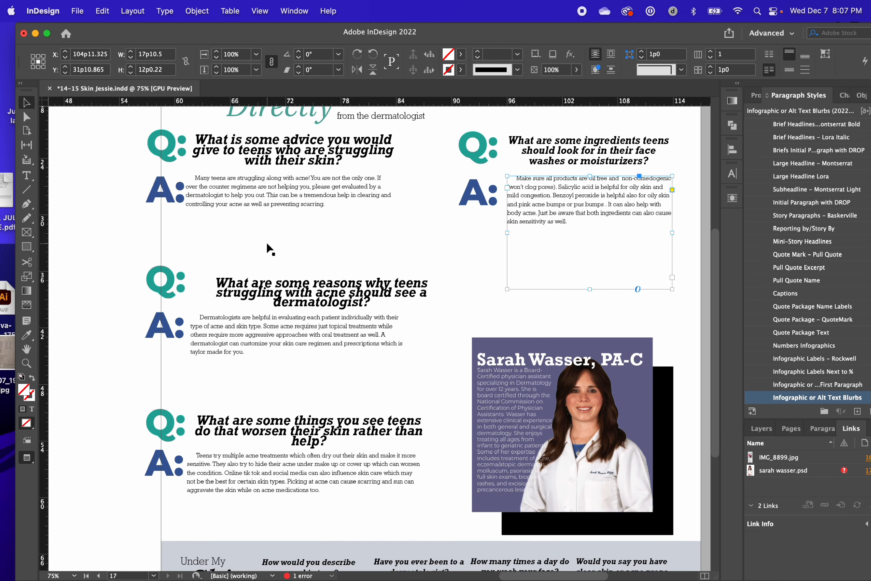
scroll(269, 247, "down", 2)
scroll(411, 448, "down", 4)
scroll(405, 409, "up", 6)
scroll(404, 408, "left", 1)
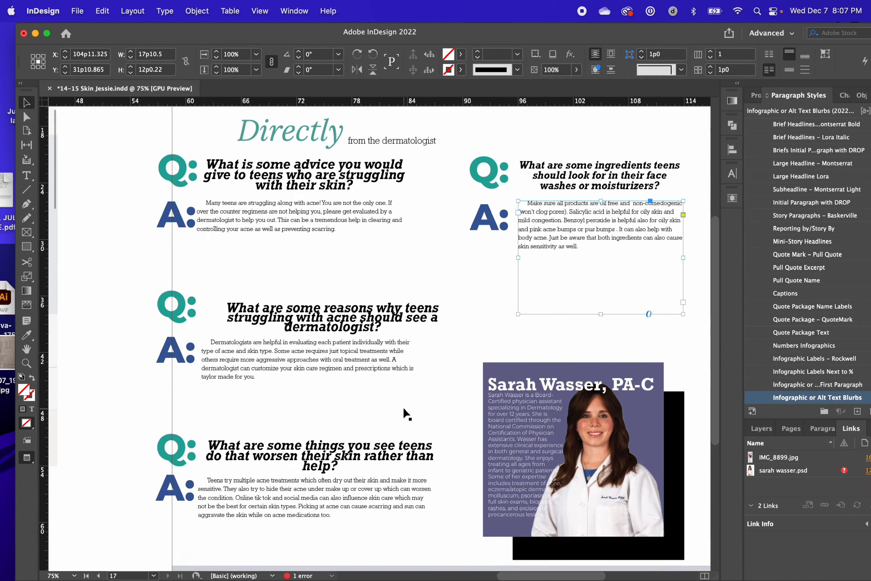
scroll(403, 409, "up", 2)
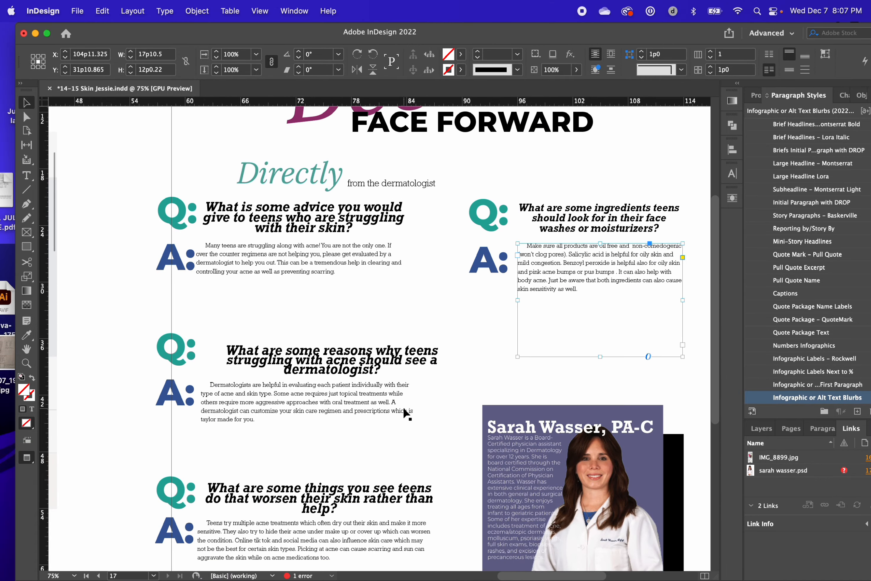
Step: With guides shown, move the "Directly" heading to the page's inner margin and place "from the dermatologist" right beside it
scroll(404, 414, "up", 5)
left_click(314, 267)
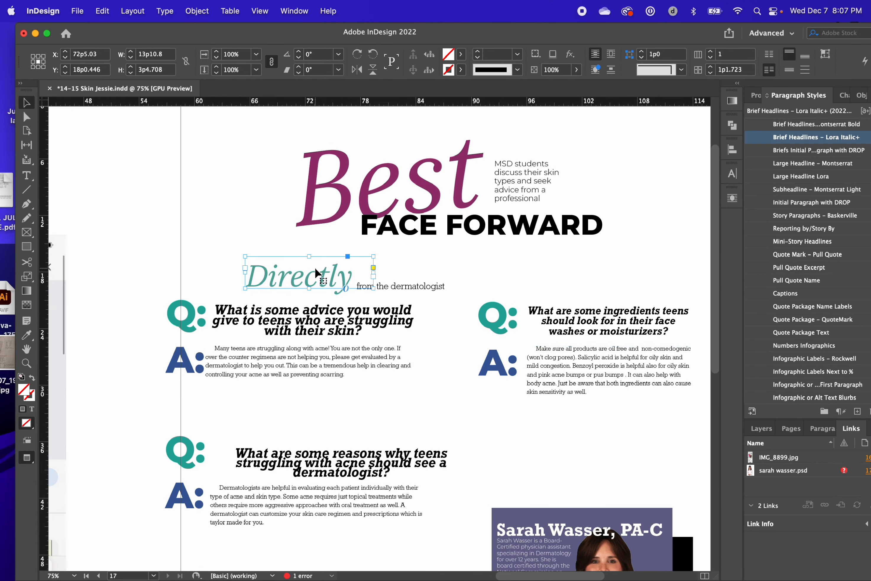
key("w")
left_click_drag(310, 257, 252, 258)
key("super+z")
key("super+z")
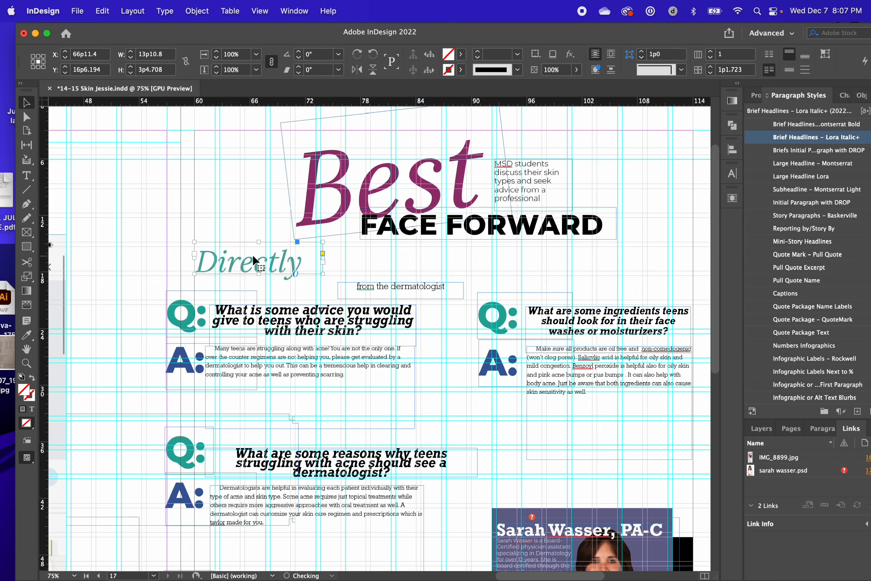
scroll(253, 258, "left", 7)
scroll(253, 259, "right", 4)
left_click_drag(545, 280, 474, 253)
Step: Move the three question-and-answer blocks of page 17's first column together onto the facing page 16
scroll(474, 253, "down", 3)
scroll(475, 253, "left", 1)
scroll(474, 253, "up", 2)
scroll(474, 253, "right", 1)
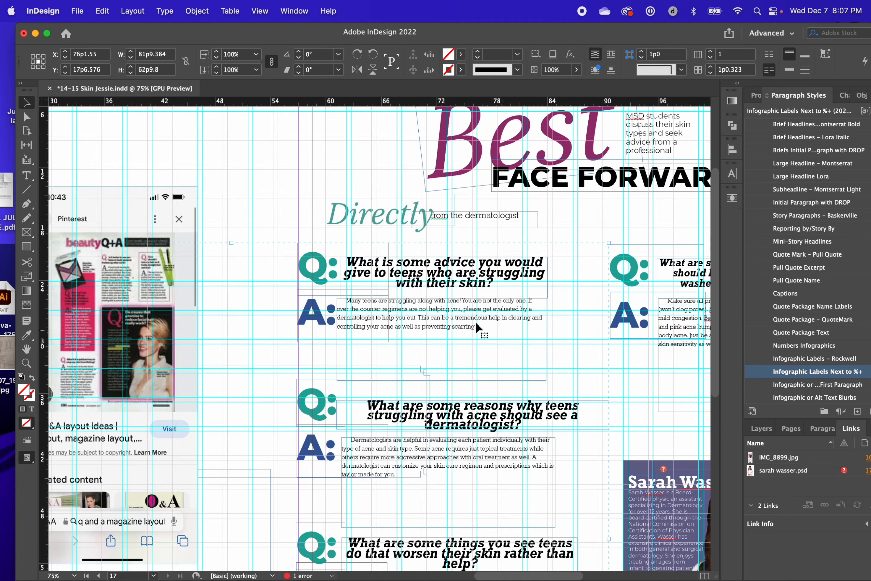
left_click_drag(440, 314, 487, 313)
scroll(486, 310, "down", 9)
scroll(486, 310, "right", 6)
scroll(486, 307, "up", 5)
scroll(485, 307, "left", 6)
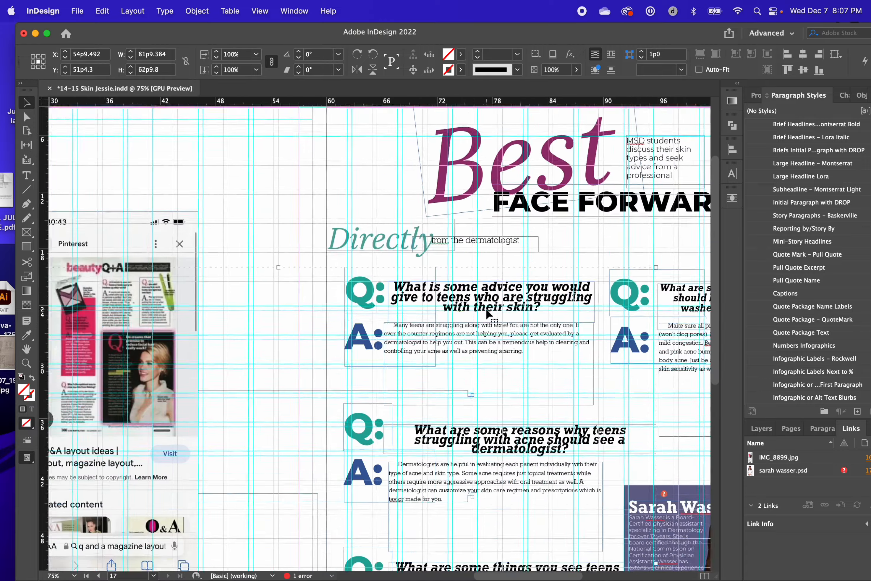
left_click_drag(521, 245, 202, 241)
scroll(201, 241, "down", 9)
scroll(201, 241, "left", 15)
left_click(202, 244)
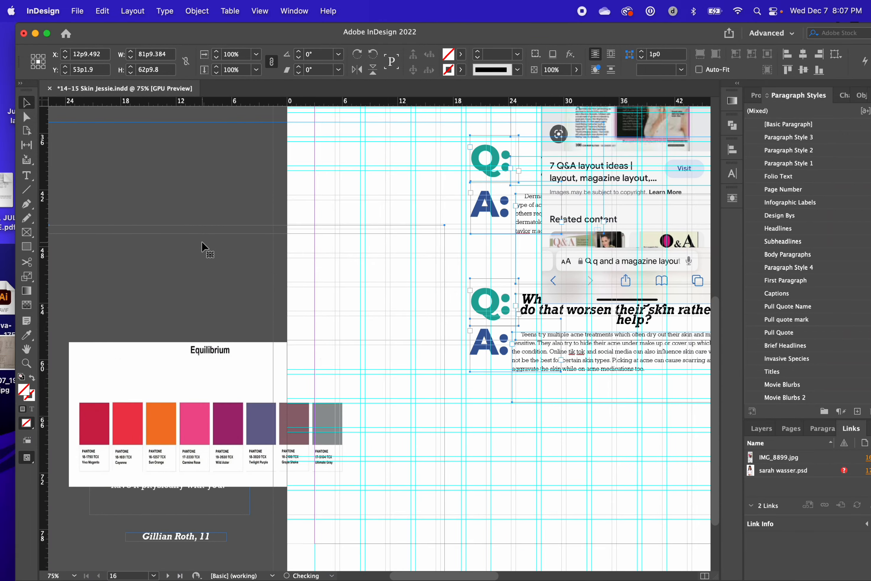
Step: Move the Pinterest Q&A reference screenshot off page 16 onto the pasteboard beside the page's outer edge
scroll(290, 166, "up", 8)
scroll(291, 166, "right", 3)
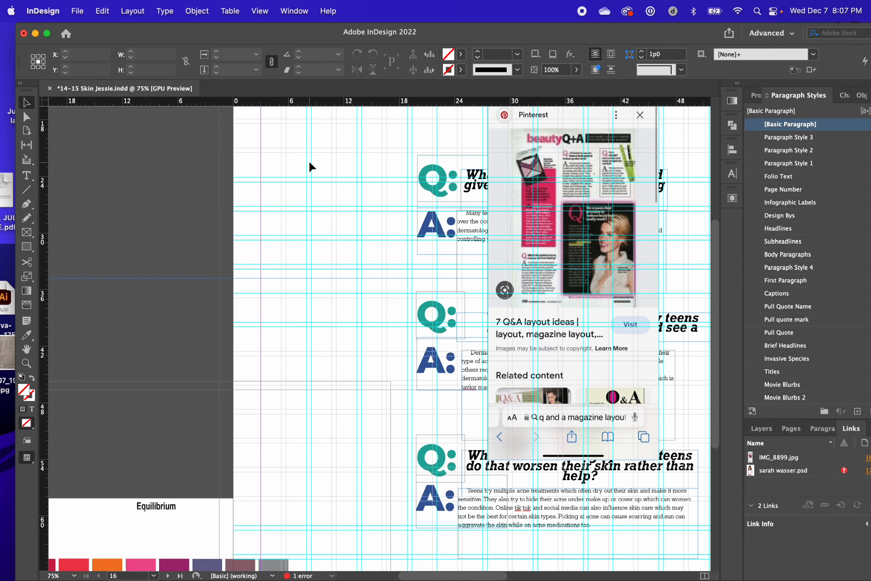
key("super+minus")
key("super+minus")
left_click_drag(332, 289, 192, 247)
key("super+equal")
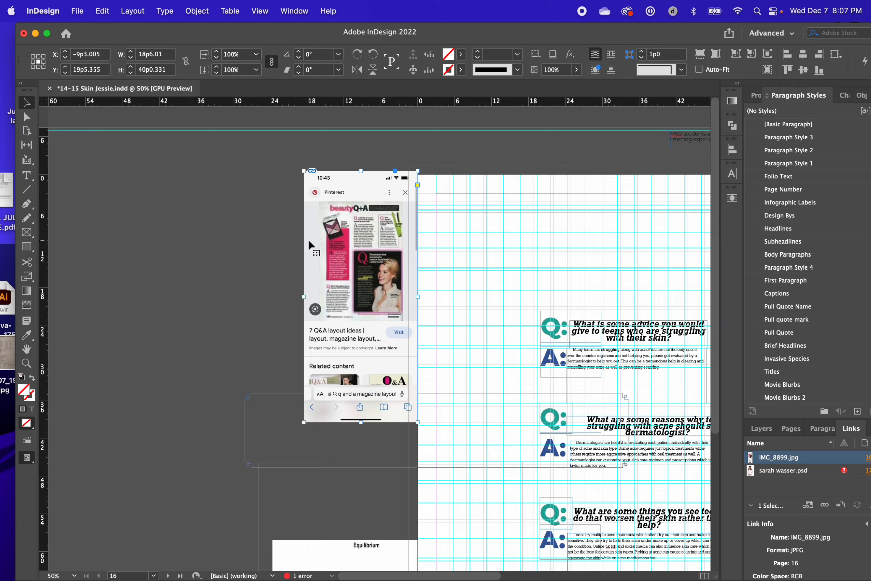
left_click(445, 399)
Step: Move the face-wash ingredients question-and-answer block off page 17 onto the pasteboard beyond its outer edge
scroll(447, 400, "right", 10)
scroll(447, 400, "right", 5)
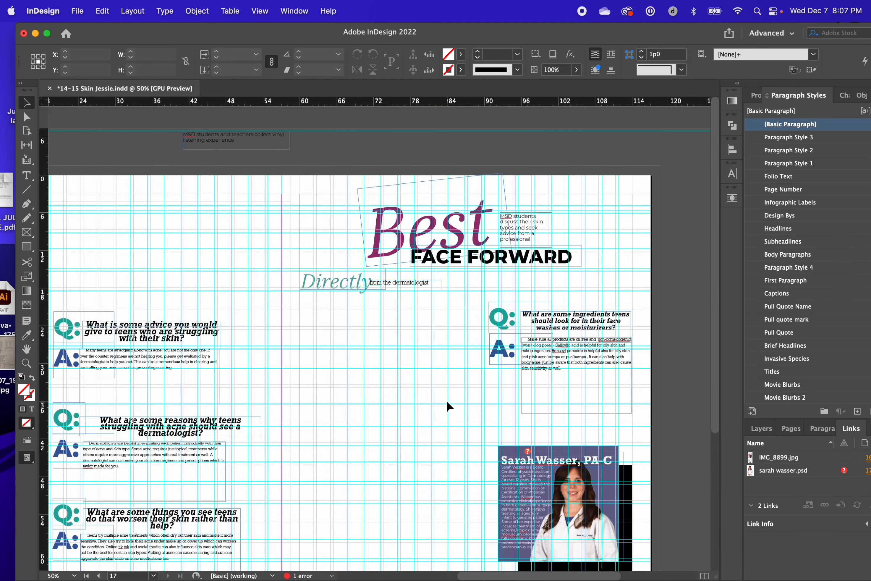
left_click_drag(584, 312, 707, 307)
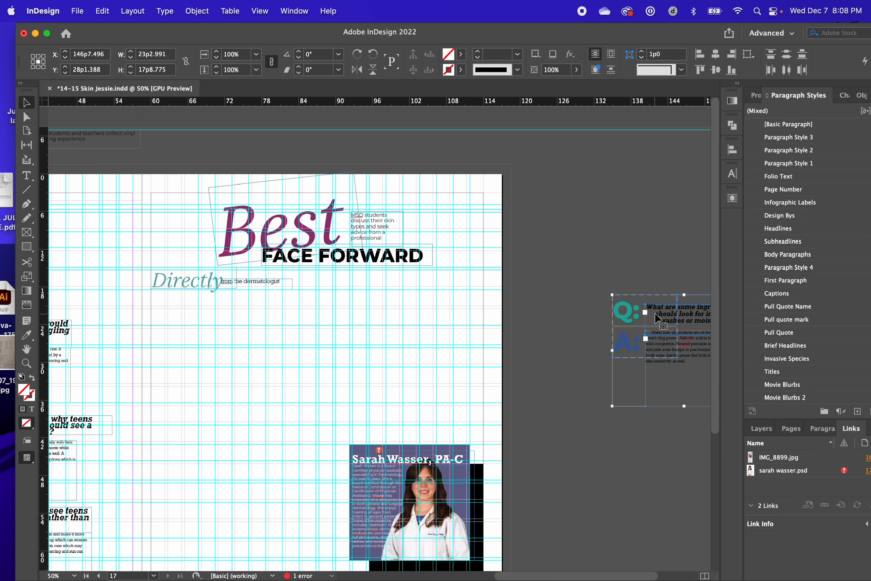
Step: Move the "Directly" heading and "from the dermatologist" together onto page 16, above the question-and-answer blocks
scroll(487, 262, "left", 5)
scroll(487, 262, "down", 2)
left_click(391, 255)
left_click(267, 243)
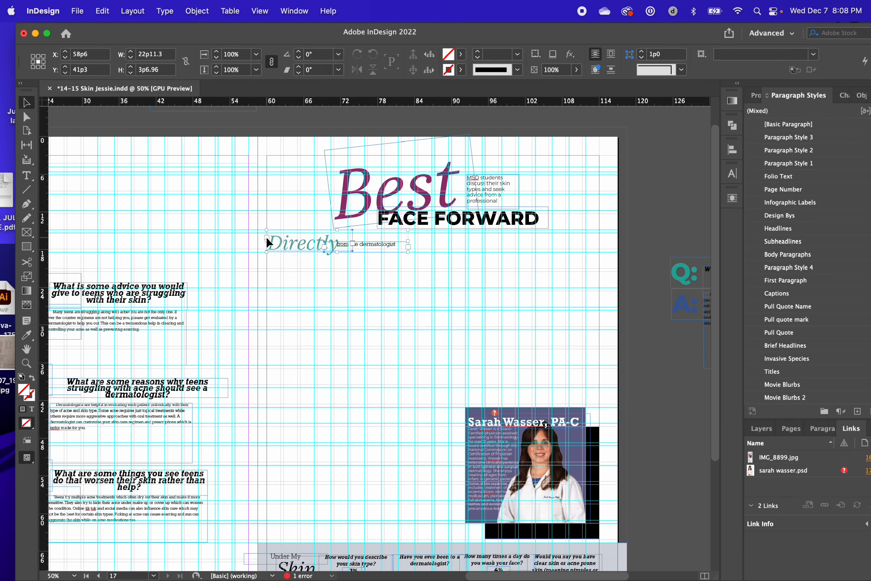
left_click_drag(266, 236, 180, 199)
scroll(179, 200, "left", 5)
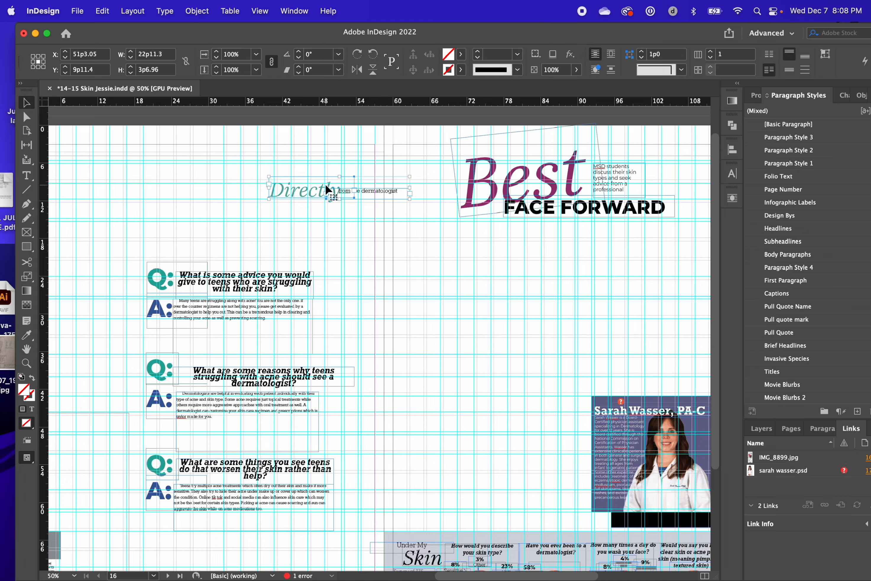
scroll(273, 182, "left", 10)
scroll(273, 182, "down", 3)
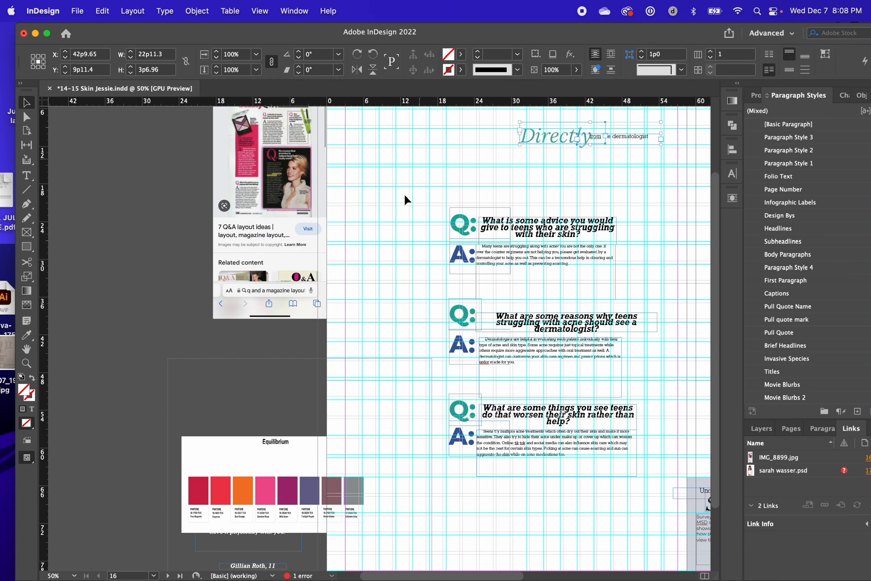
Step: Sample the pink swatch from the Equilibrium palette image on the pasteboard as the fill colour
scroll(406, 200, "right", 3)
scroll(398, 204, "up", 2)
scroll(404, 208, "down", 3)
left_click(356, 248)
key("i")
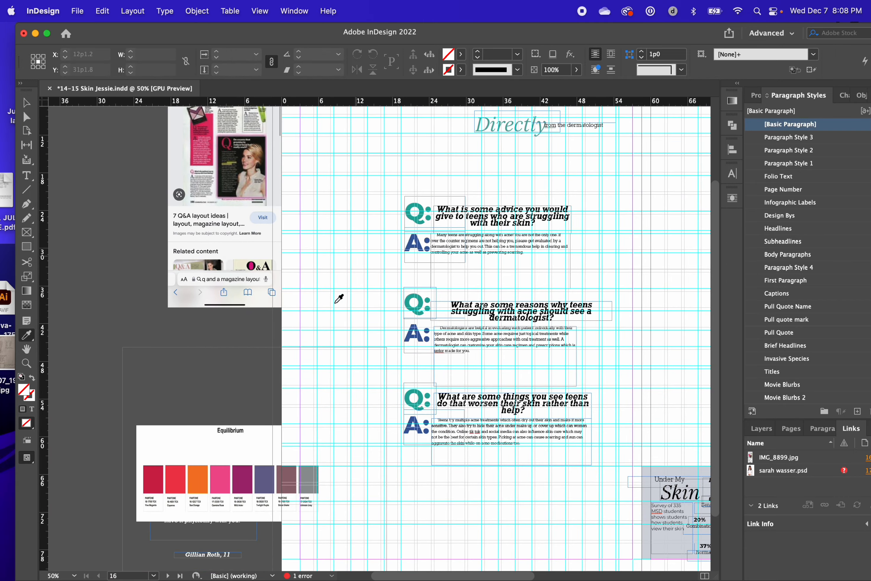
left_click(217, 474)
scroll(412, 337, "right", 5)
scroll(412, 337, "up", 2)
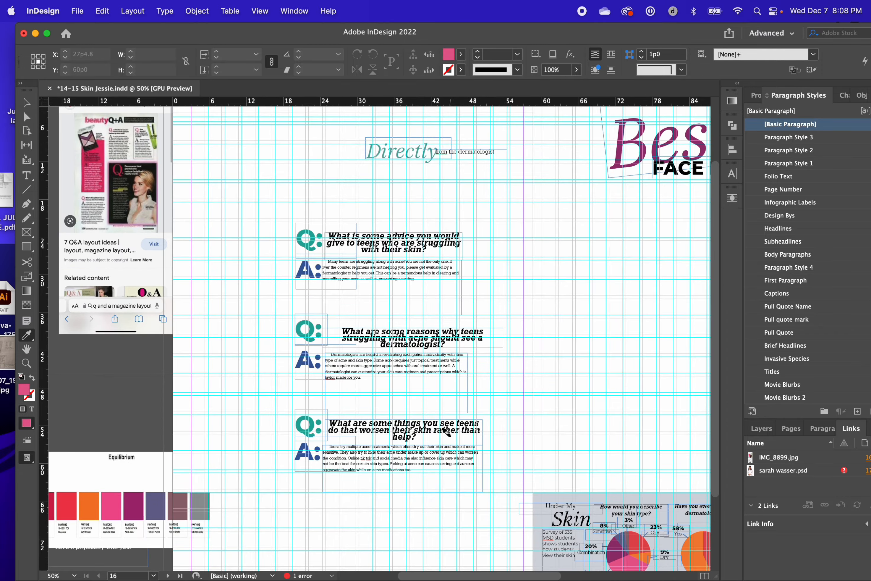
Step: Draw a rectangle about 18p3 wide and 31p2 tall below the Best Face Forward headline, starting at page 17's inner margin
scroll(448, 433, "right", 5)
scroll(449, 436, "up", 3)
key("v")
scroll(486, 300, "down", 5)
scroll(486, 300, "left", 2)
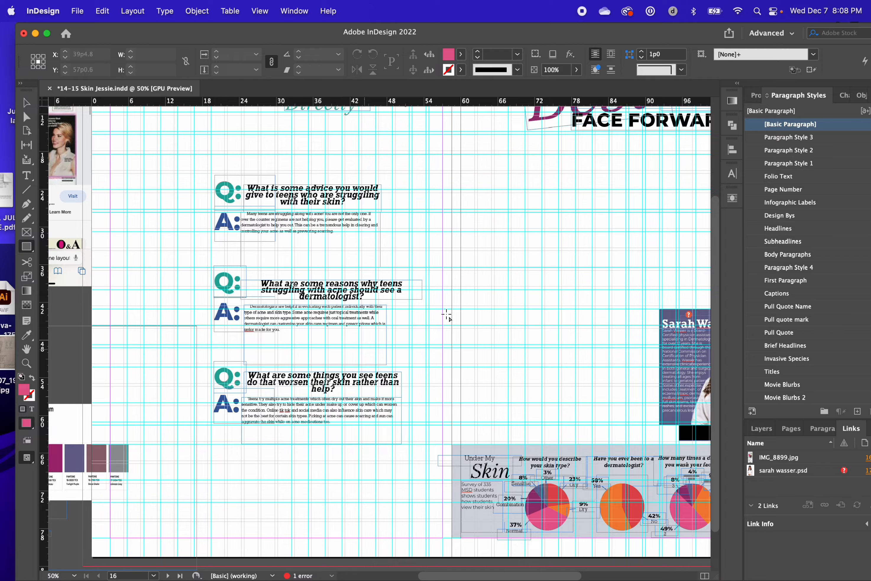
scroll(446, 314, "up", 3)
scroll(446, 314, "right", 4)
scroll(336, 264, "up", 2)
scroll(337, 263, "right", 3)
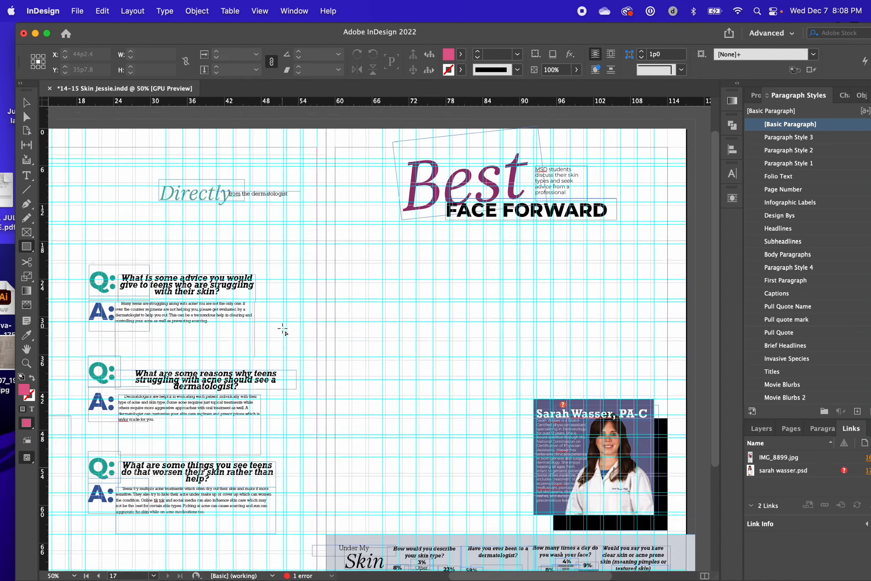
scroll(324, 250, "left", 6)
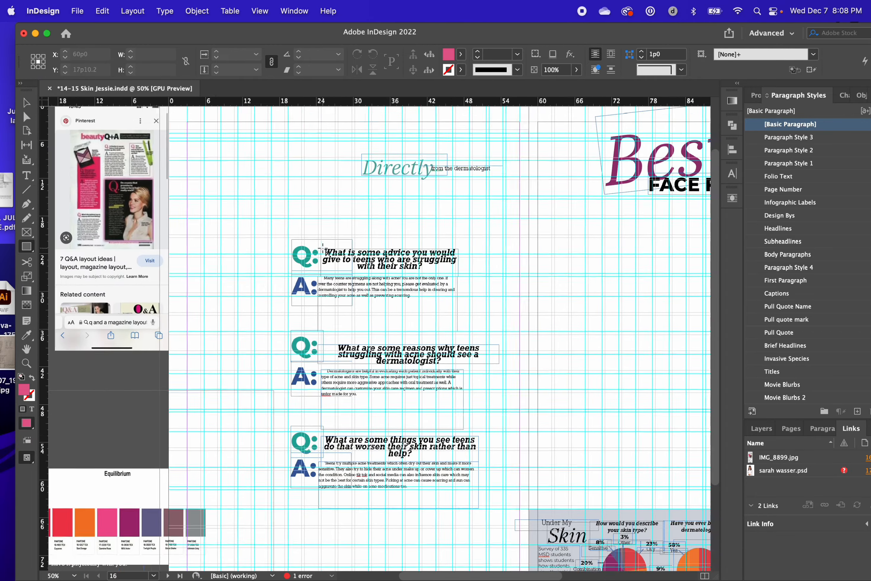
scroll(367, 256, "right", 4)
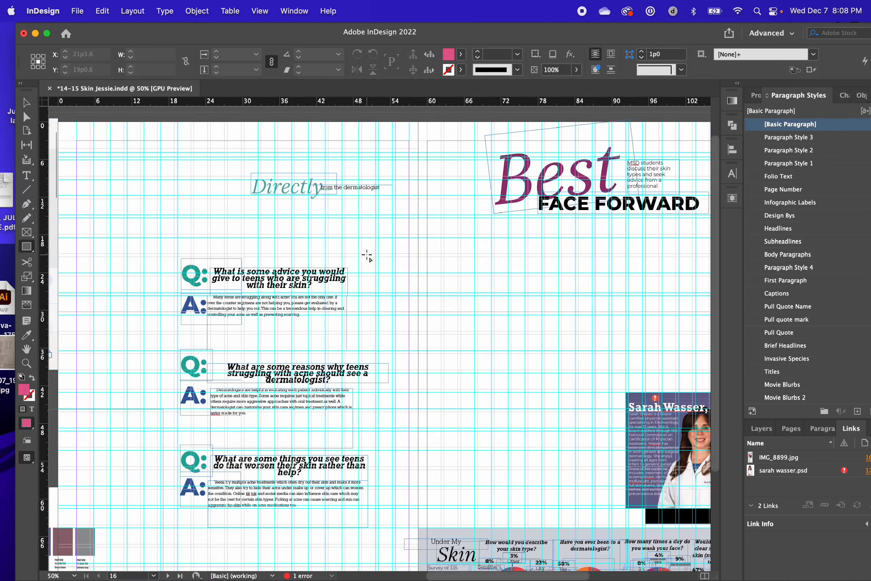
scroll(365, 253, "left", 5)
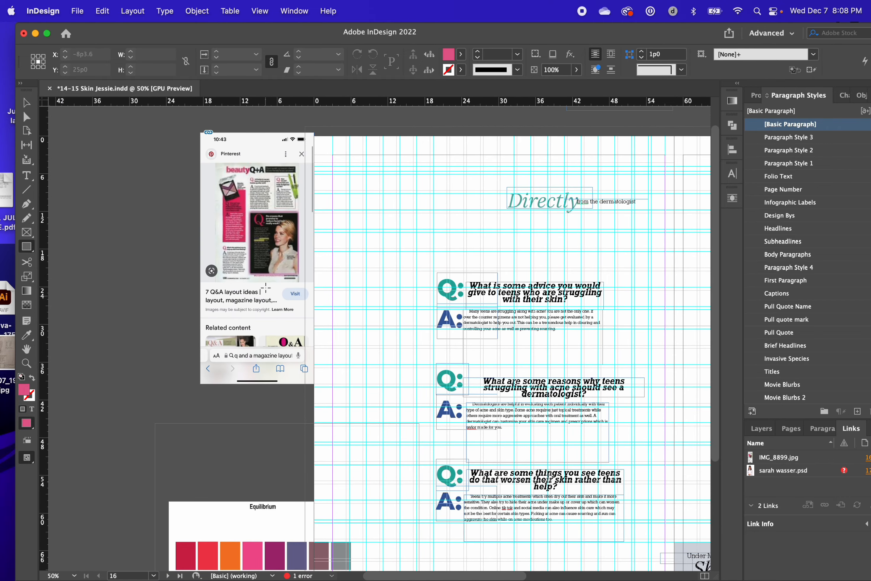
scroll(321, 233, "right", 7)
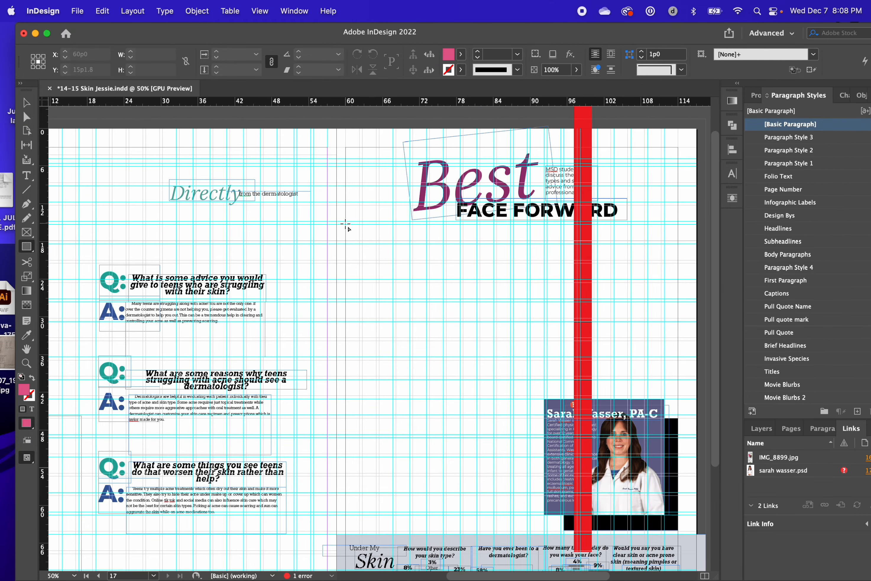
left_click_drag(345, 224, 458, 419)
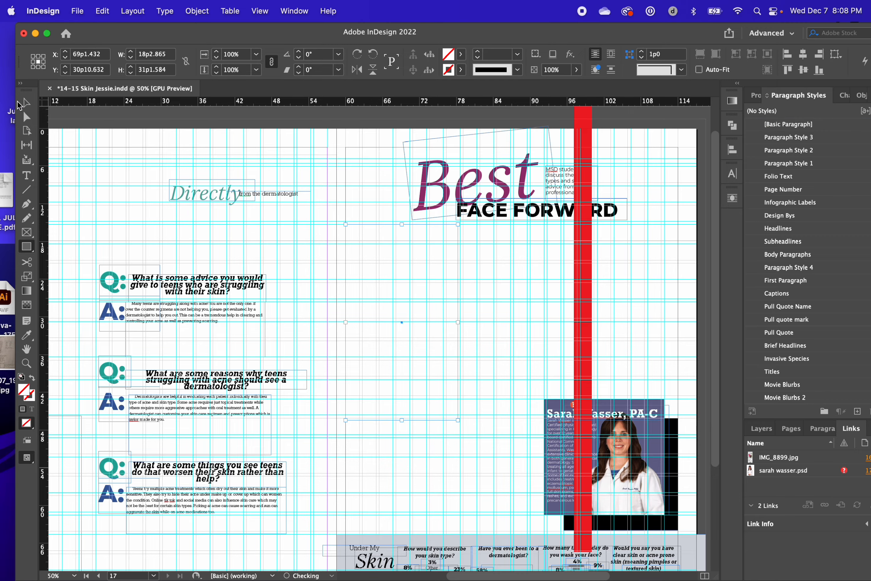
Step: Fill the new rectangle with the pink sampled from the Equilibrium palette image
left_click(20, 103)
scroll(430, 302, "left", 5)
scroll(430, 302, "down", 2)
key("i")
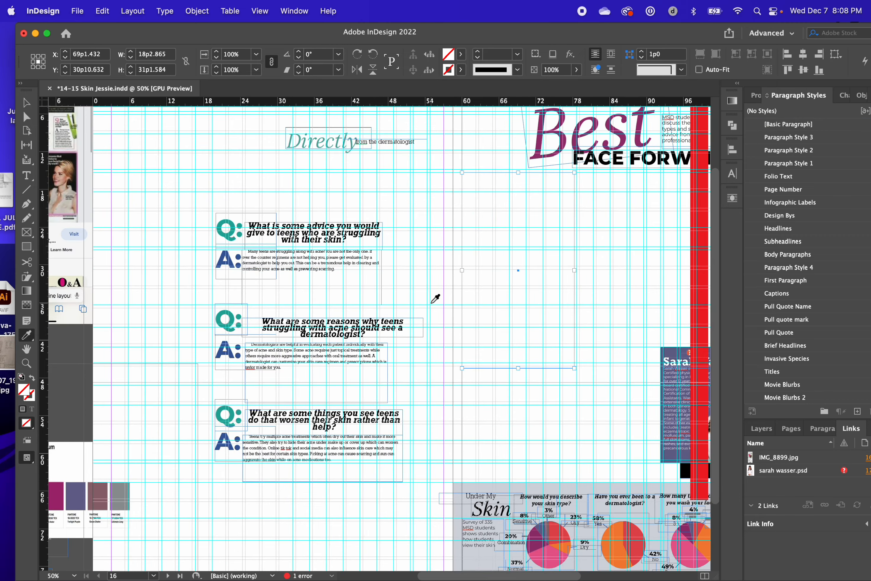
scroll(434, 299, "left", 4)
scroll(434, 299, "down", 2)
left_click(167, 431)
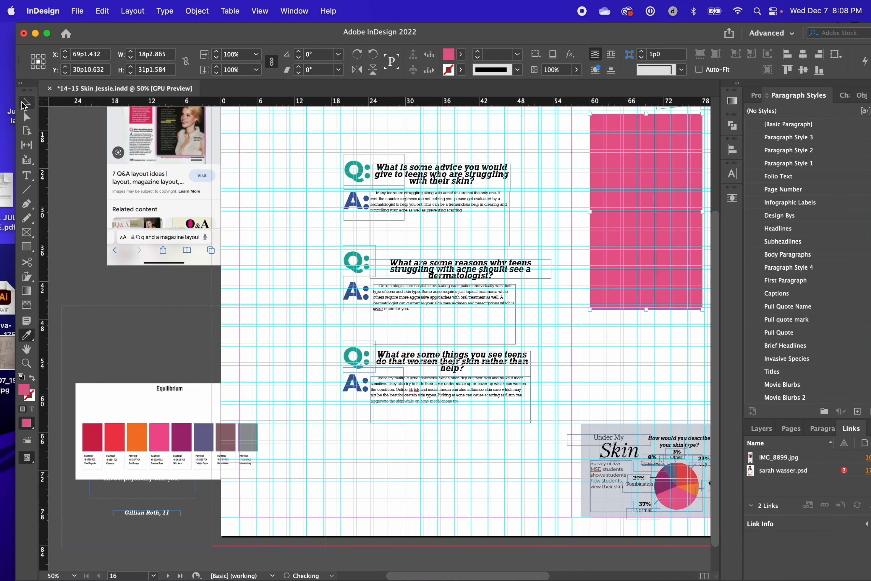
Step: Narrow the pink rectangle to about 15p10 wide, keeping its inner edge on page 17's margin
left_click(23, 106)
scroll(382, 292, "up", 3)
scroll(382, 292, "right", 2)
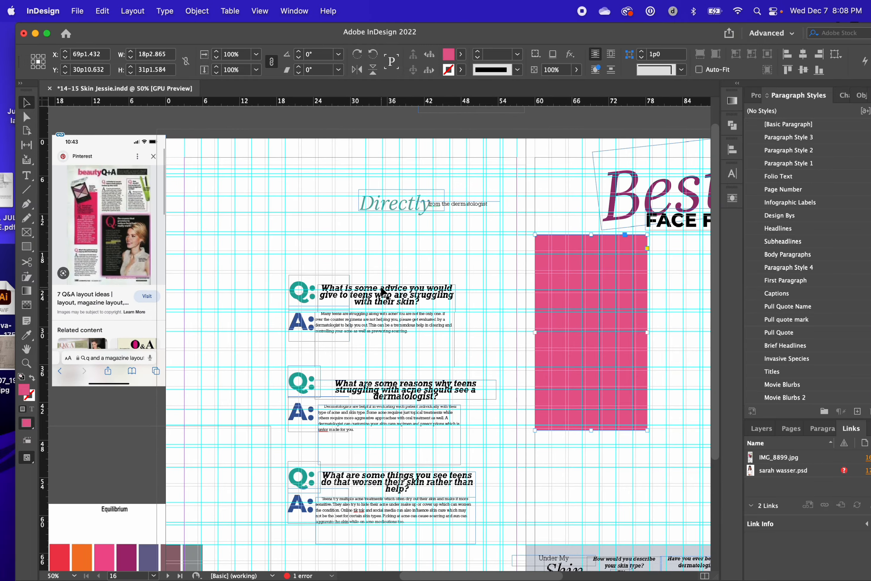
scroll(379, 292, "right", 6)
mouse_move(339, 322)
left_mouse_down()
mouse_move(345, 326)
mouse_move(334, 322)
left_mouse_up()
scroll(397, 300, "left", 10)
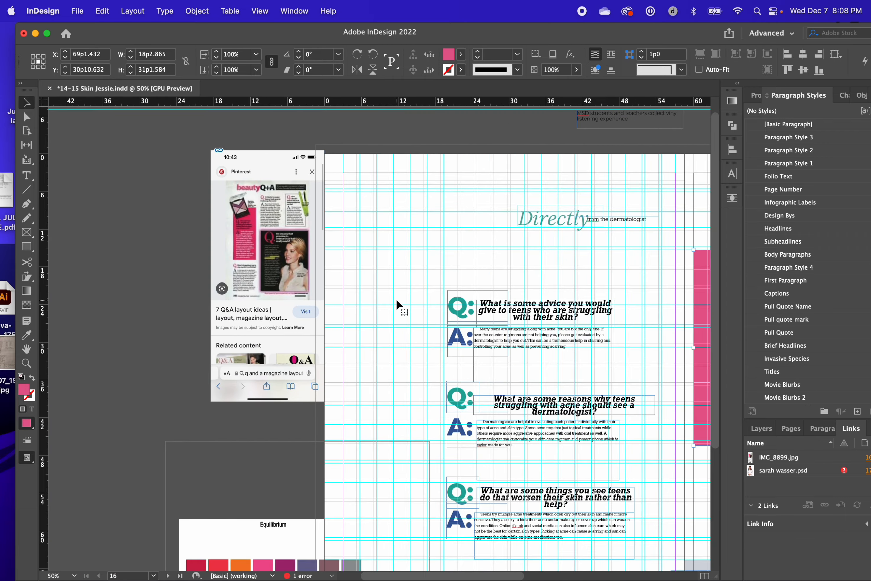
scroll(309, 227, "right", 10)
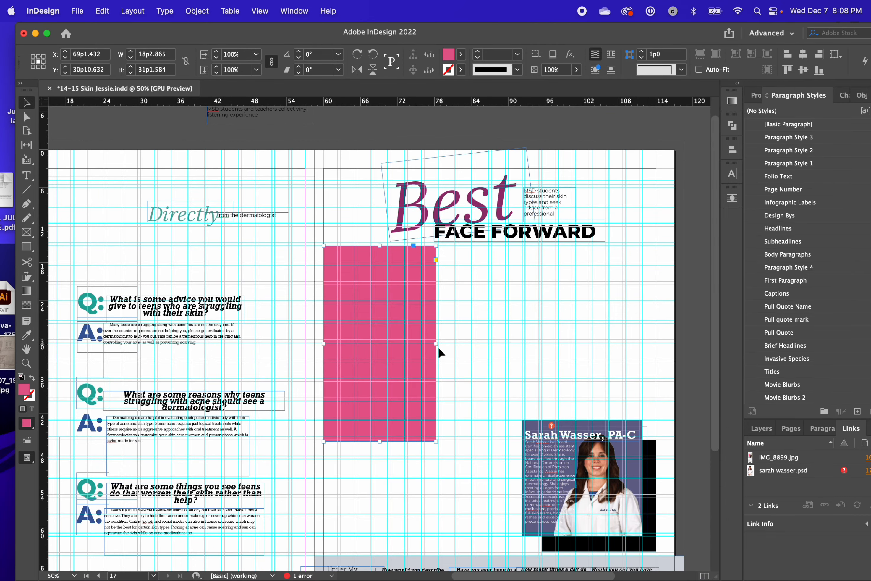
mouse_move(436, 345)
left_mouse_down()
mouse_move(340, 344)
mouse_move(421, 342)
left_mouse_up()
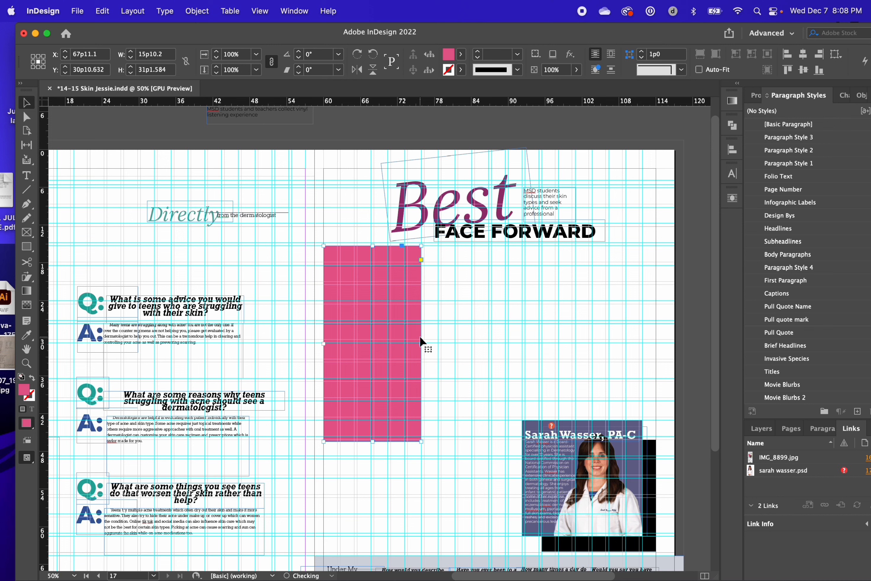
Step: Duplicate the pink rectangle twice across page 17 to form three side-by-side columns under the headline
right_click(358, 331)
left_click(517, 320)
left_click_drag(385, 330, 565, 317)
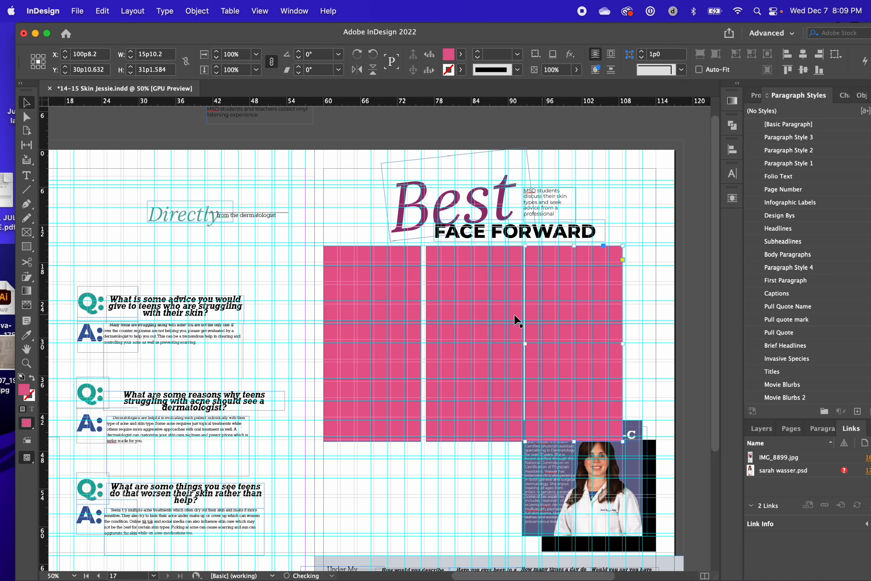
Step: Nudge the middle and outer pink columns to even out the narrow gaps between the three
left_click(484, 319)
key("Left")
key("Left")
key("Left")
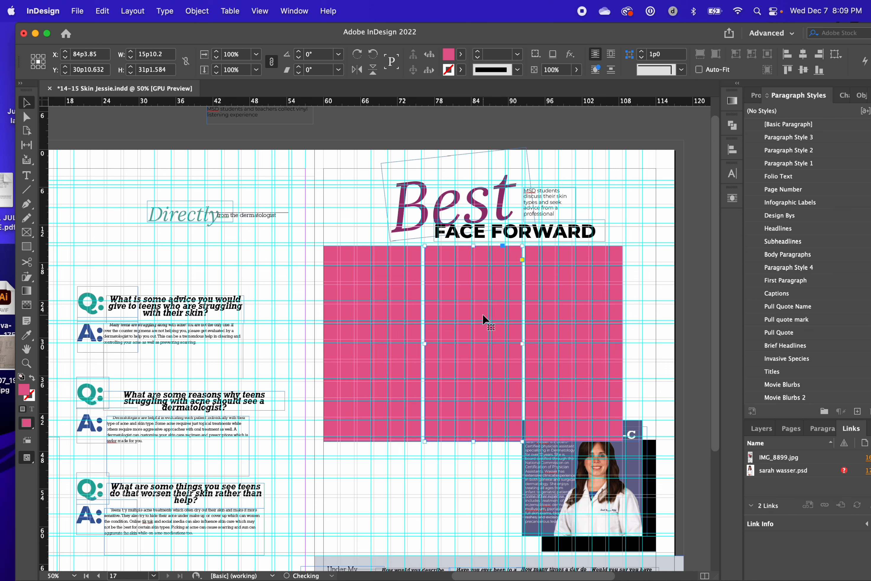
left_click(568, 332)
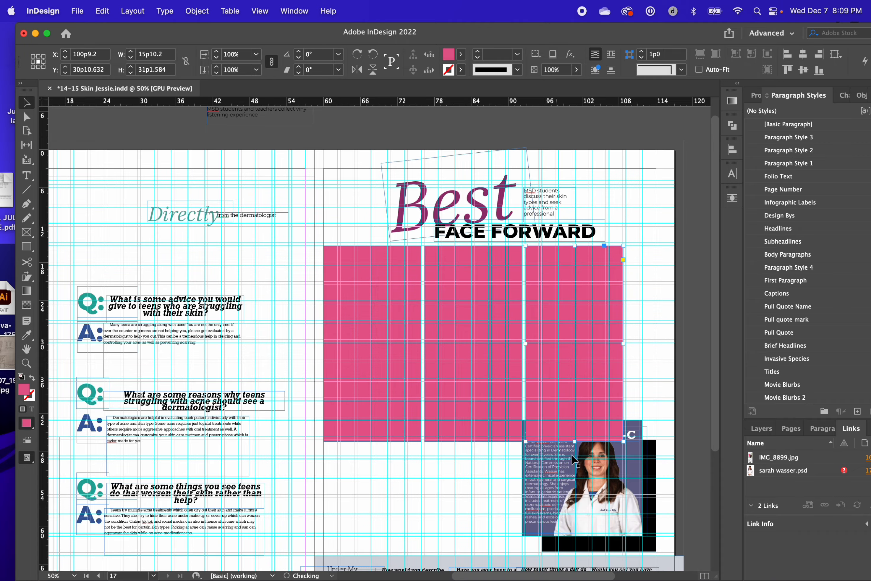
Step: Narrow the purple profile box to about 18p11 so its inner edge aligns with the outer pink column
scroll(471, 416, "up", 5)
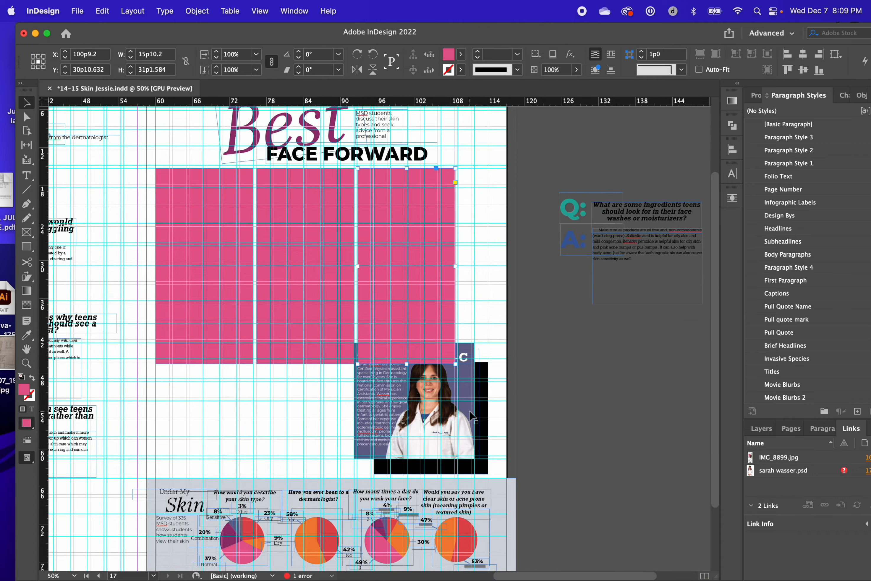
scroll(470, 416, "down", 10)
scroll(210, 255, "up", 5)
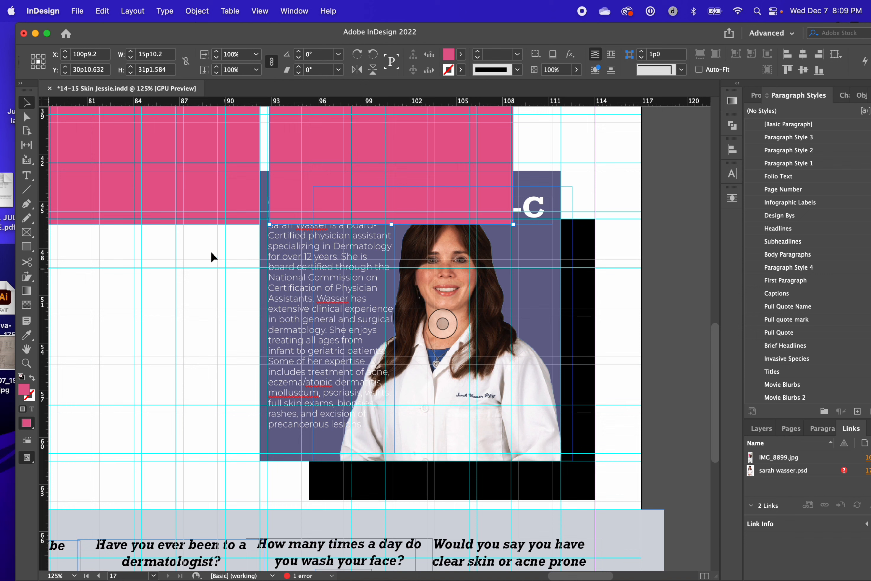
left_click(262, 279)
left_click_drag(262, 314, 269, 314)
left_click_drag(347, 310, 367, 310)
key("super+z")
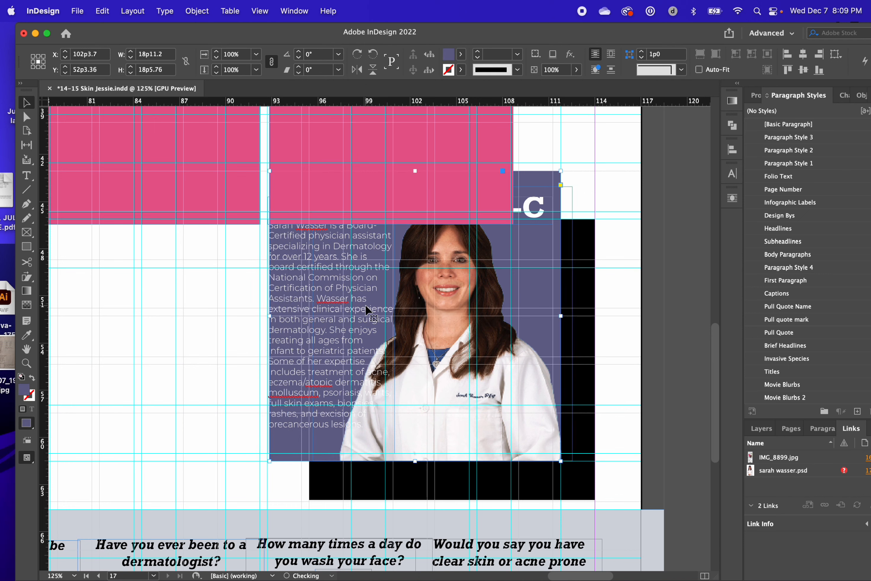
Step: Shift the biography text frame slightly inward from the profile box's inner edge
left_click(167, 349)
left_click(366, 342)
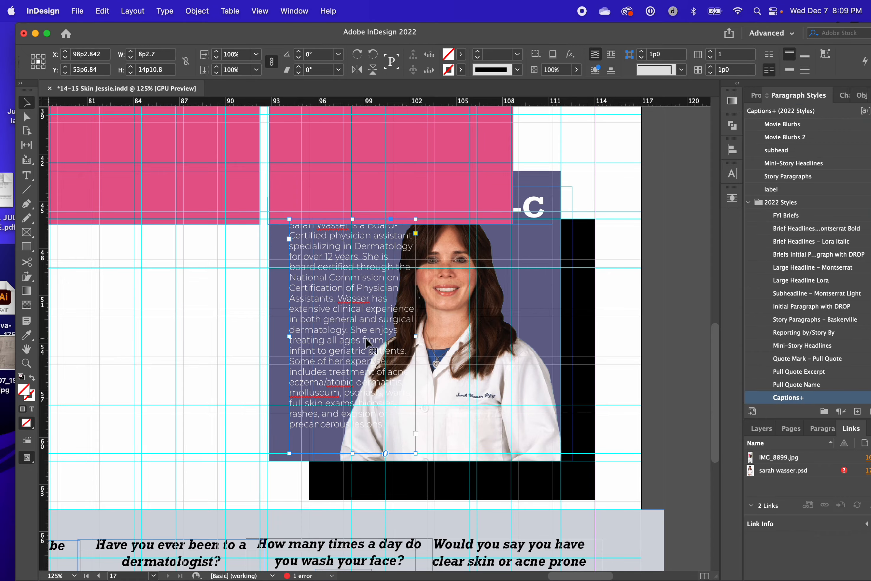
left_click_drag(365, 338, 356, 337)
scroll(358, 336, "up", 8)
Step: Try shifting the outer pink column towards page 17's outer margin
left_click(358, 334)
scroll(358, 334, "up", 5)
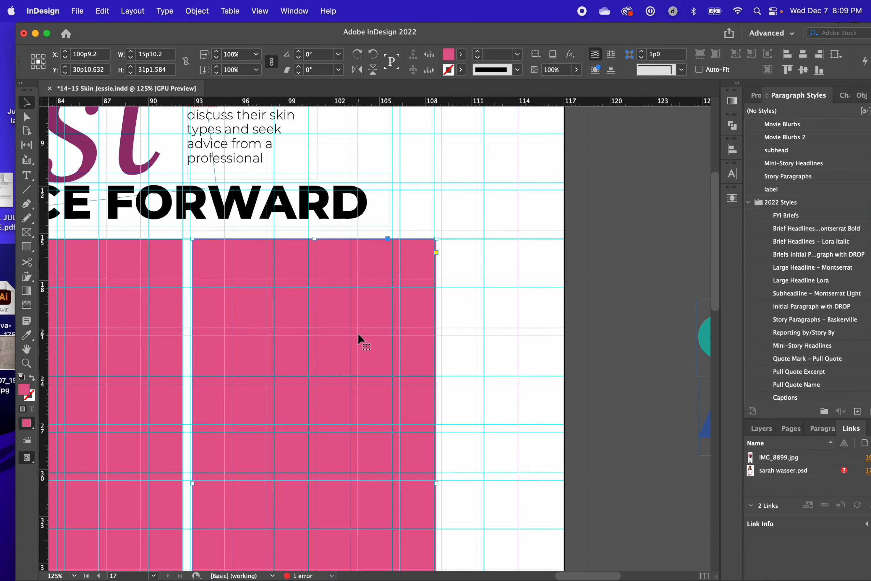
key("super+minus")
key("super+minus")
left_click_drag(365, 346, 420, 320)
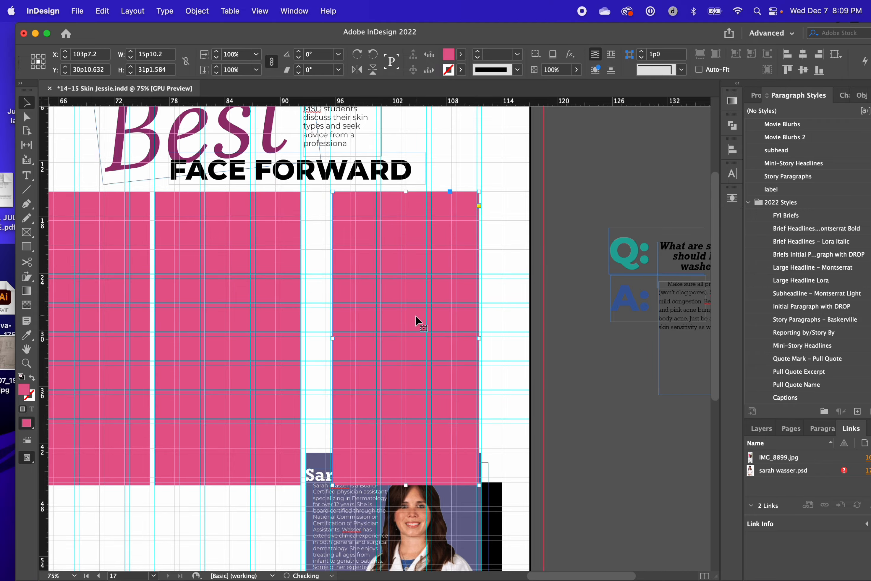
key("super+z")
Step: Try stretching the three pink columns together to page 17's outer margin
scroll(412, 317, "left", 5)
scroll(412, 317, "left", 3)
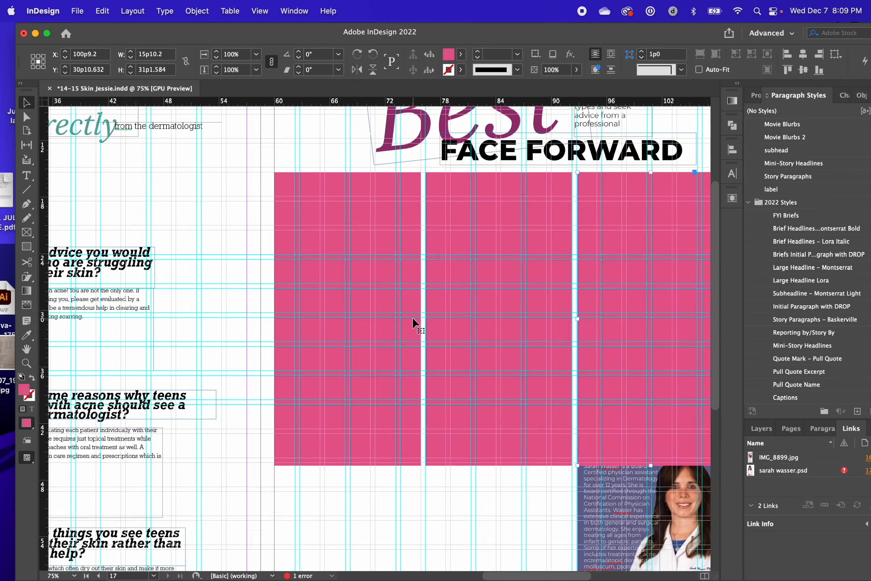
scroll(412, 317, "right", 8)
scroll(412, 317, "up", 2)
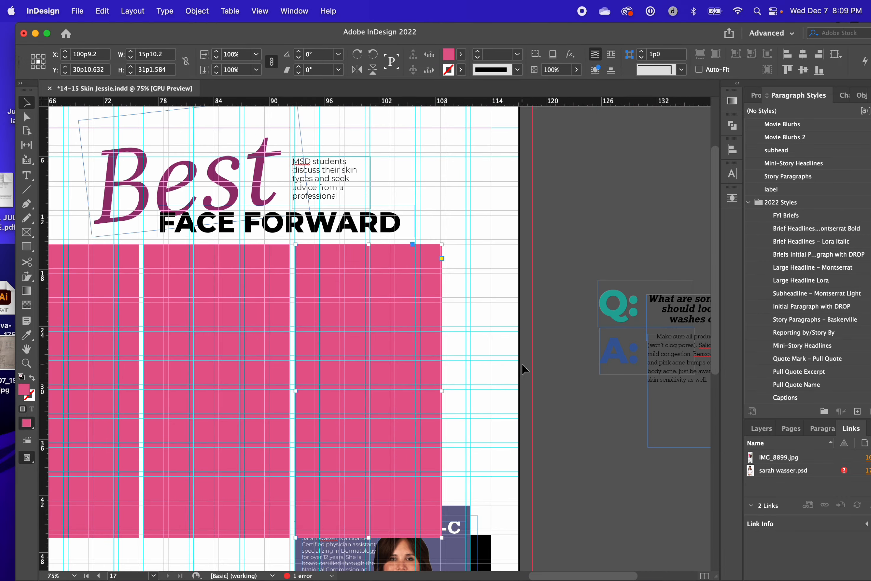
scroll(522, 363, "left", 5)
scroll(522, 364, "down", 2)
left_click_drag(232, 335, 223, 340)
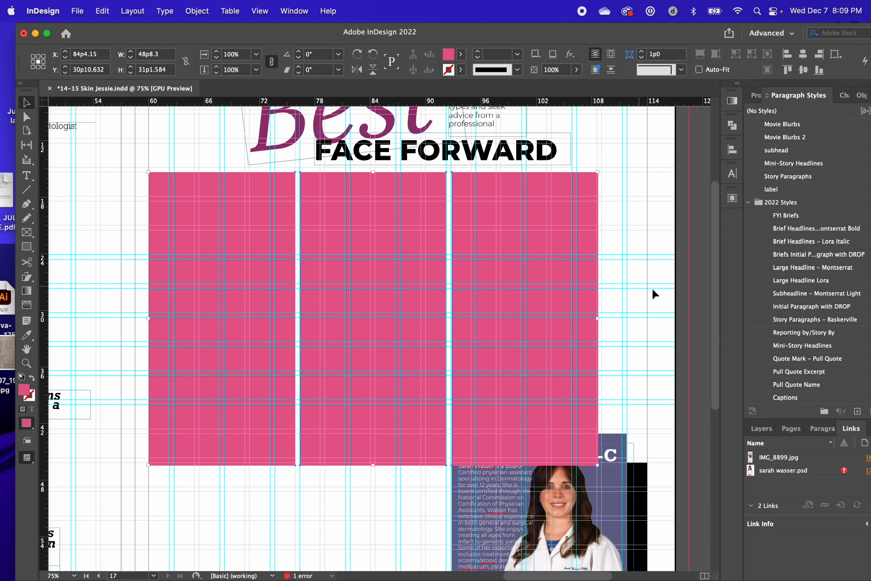
left_click_drag(596, 320, 648, 320)
key("super+z")
left_click(626, 317)
scroll(626, 317, "up", 2)
scroll(626, 317, "right", 1)
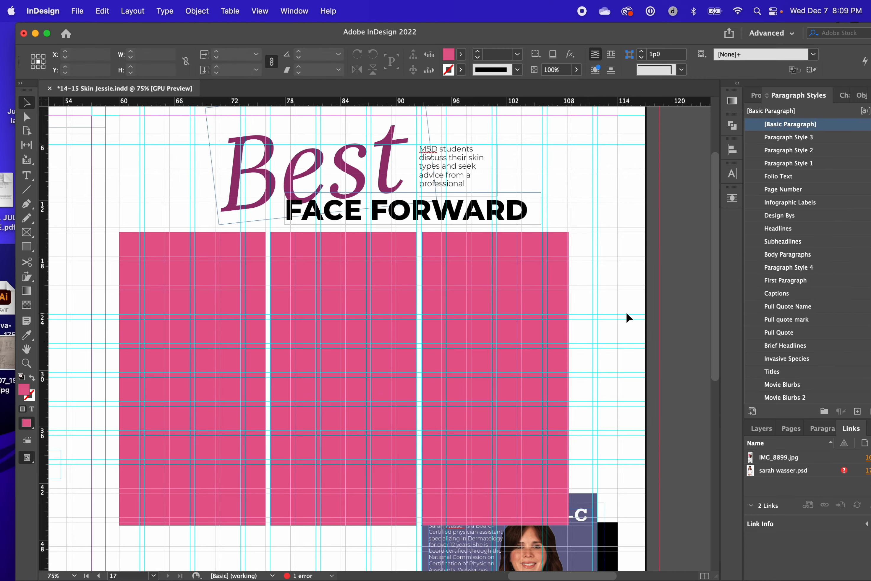
Step: Widen the three pink columns together so they span page 17 from inner to outer margin
scroll(629, 317, "left", 4)
scroll(628, 318, "right", 3)
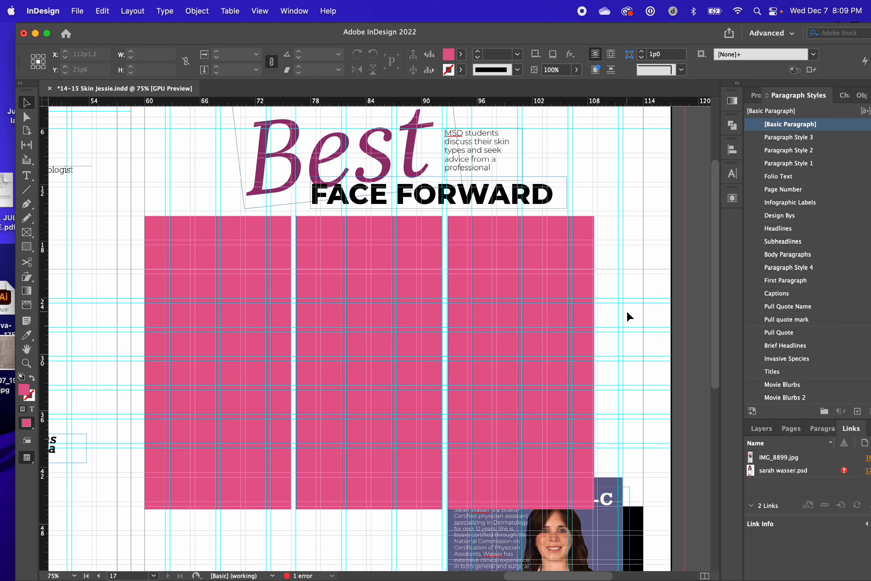
left_click_drag(627, 312, 171, 365)
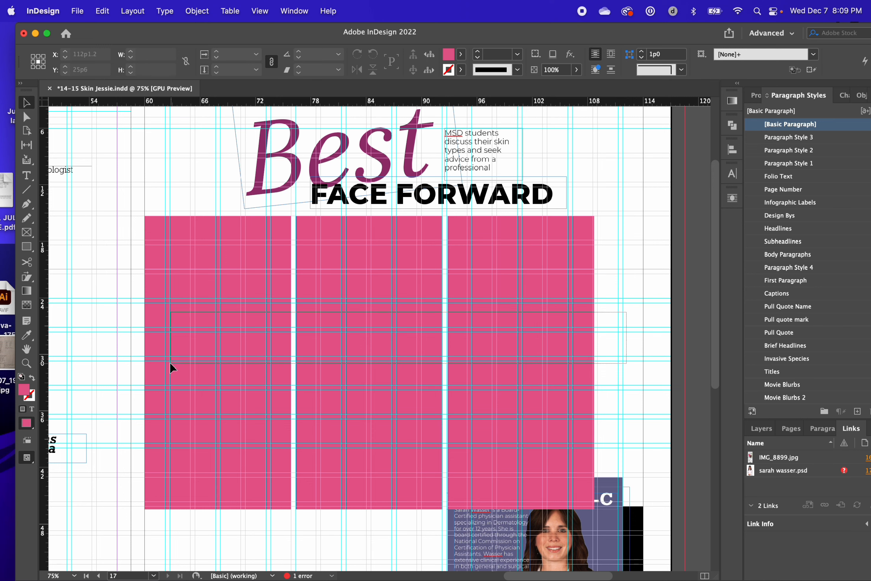
left_click_drag(593, 362, 643, 361)
left_click(590, 181)
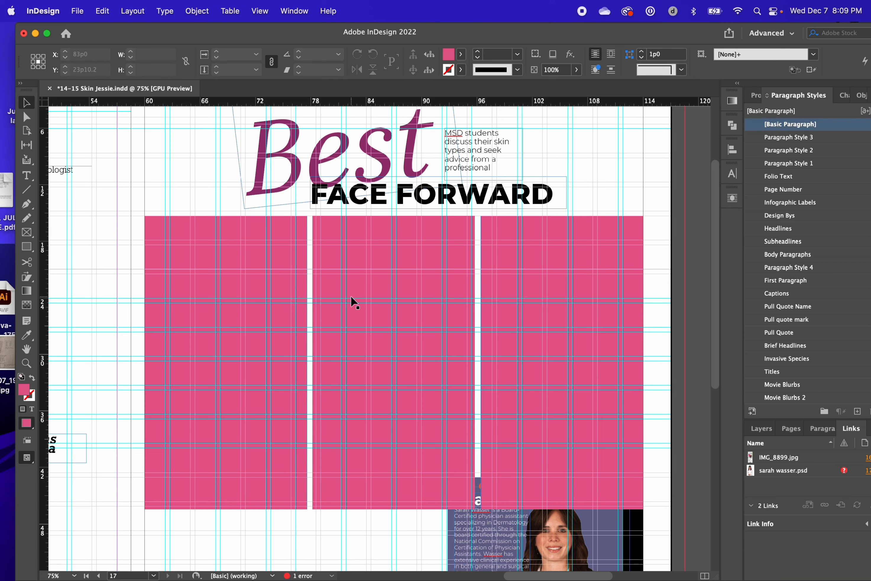
Step: Narrow the first pink column to about 16p4 and pull in the middle column's inner edge to widen the gutter
scroll(351, 301, "down", 1)
scroll(352, 301, "left", 2)
left_click(314, 288)
mouse_move(336, 341)
left_mouse_down()
mouse_move(324, 341)
mouse_move(346, 342)
left_mouse_up()
left_click(354, 332)
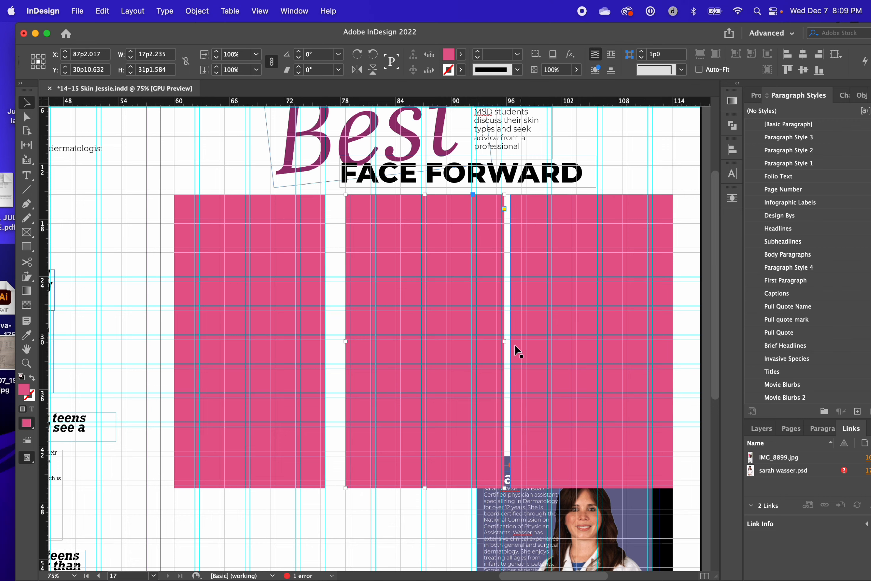
Step: Replace the middle and outer pink columns with two copies of the narrowed first column, spread across to page 17's outer margin
key("Delete")
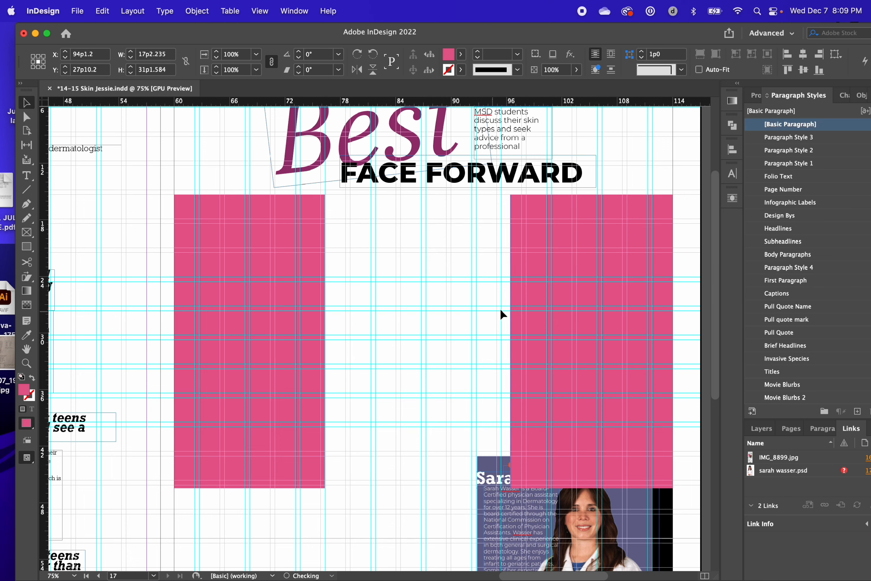
left_click(538, 301)
key("Delete")
left_click_drag(283, 287, 615, 279)
scroll(613, 279, "right", 1)
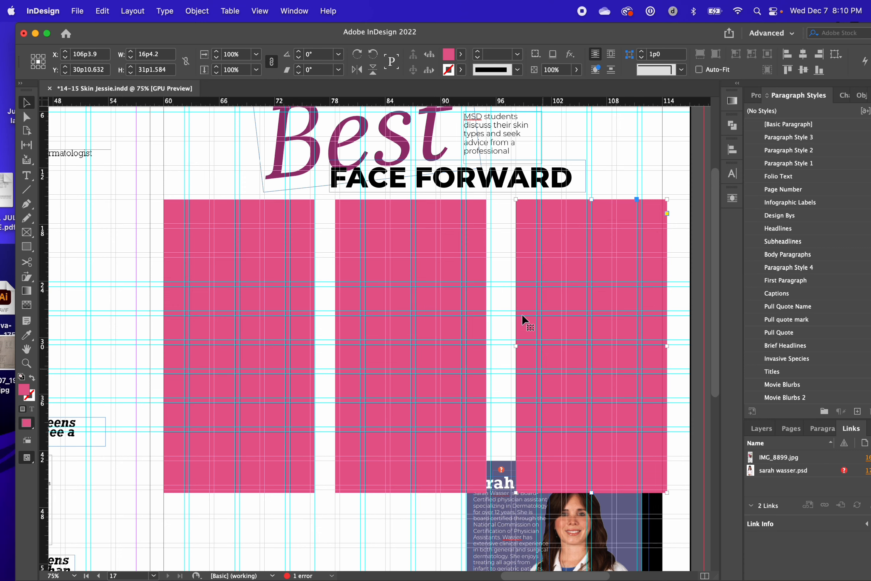
scroll(522, 316, "down", 5)
scroll(498, 422, "up", 5)
scroll(498, 421, "down", 4)
scroll(496, 418, "up", 5)
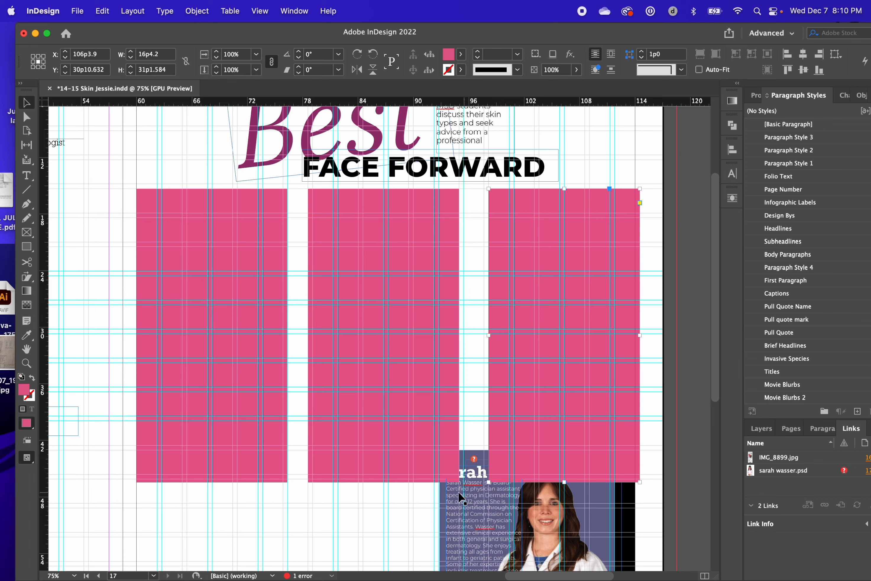
Step: Use Spotlight to calculate 21/7
scroll(149, 218, "up", 5)
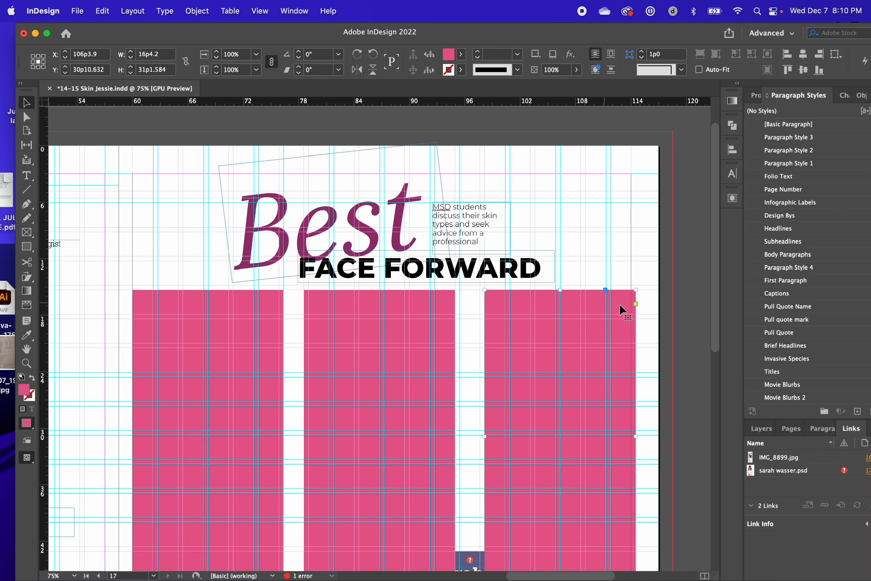
scroll(531, 346, "down", 5)
scroll(531, 346, "left", 2)
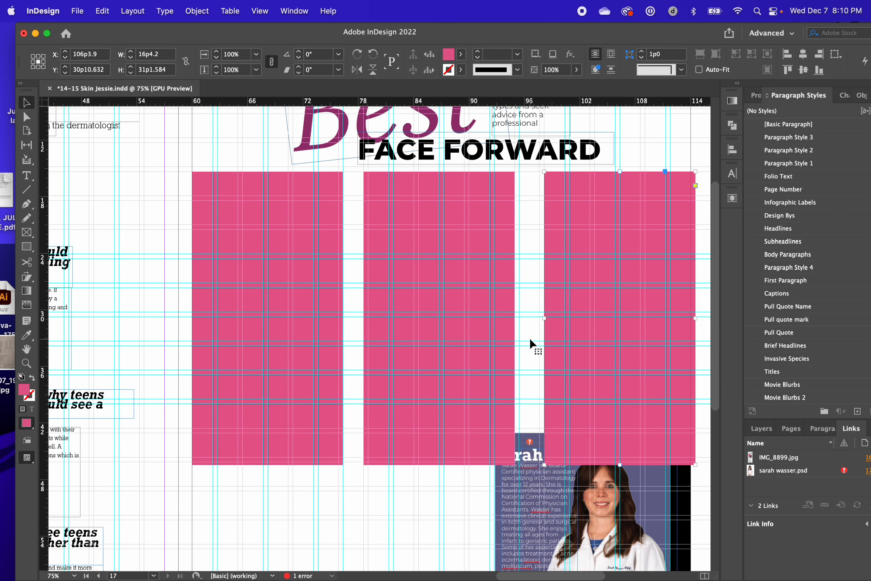
key("super+space")
type("711")
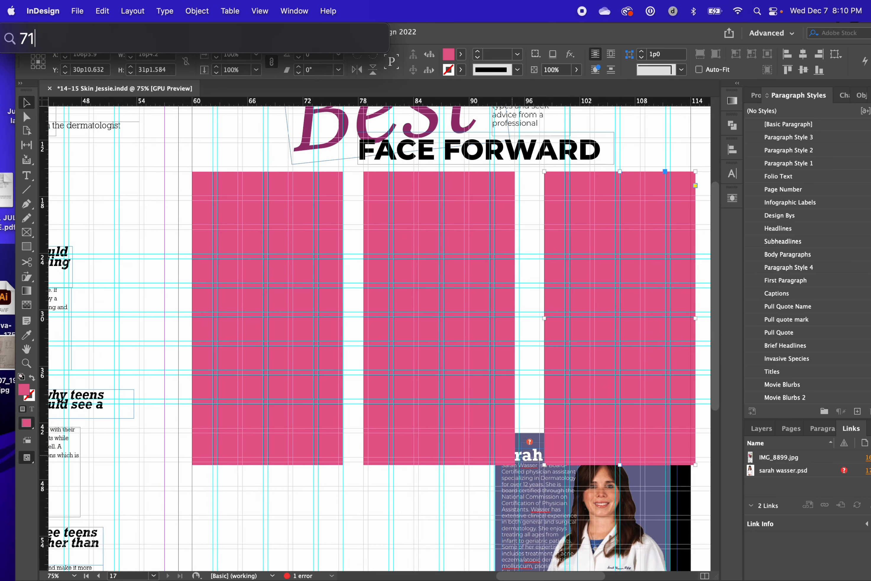
key("BackSpace")
key("BackSpace")
key("BackSpace")
key("BackSpace")
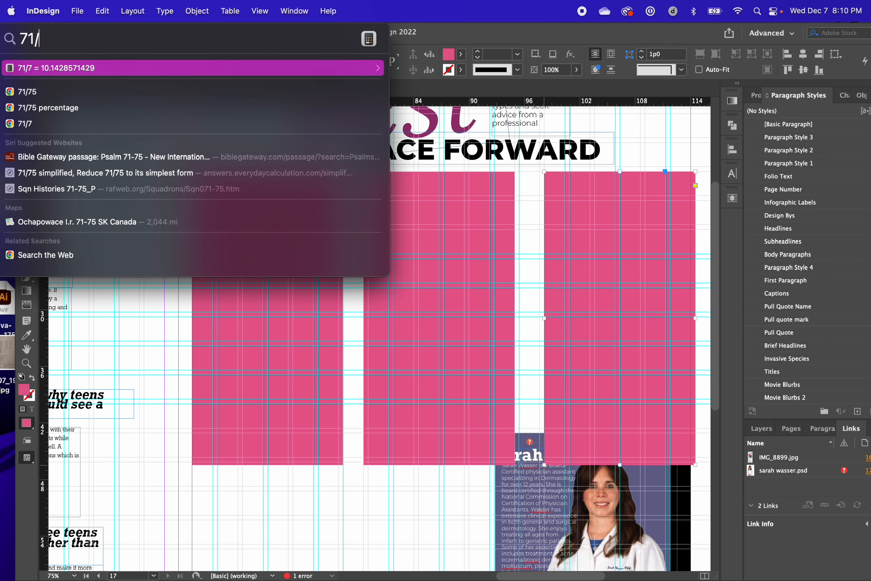
type("21/7")
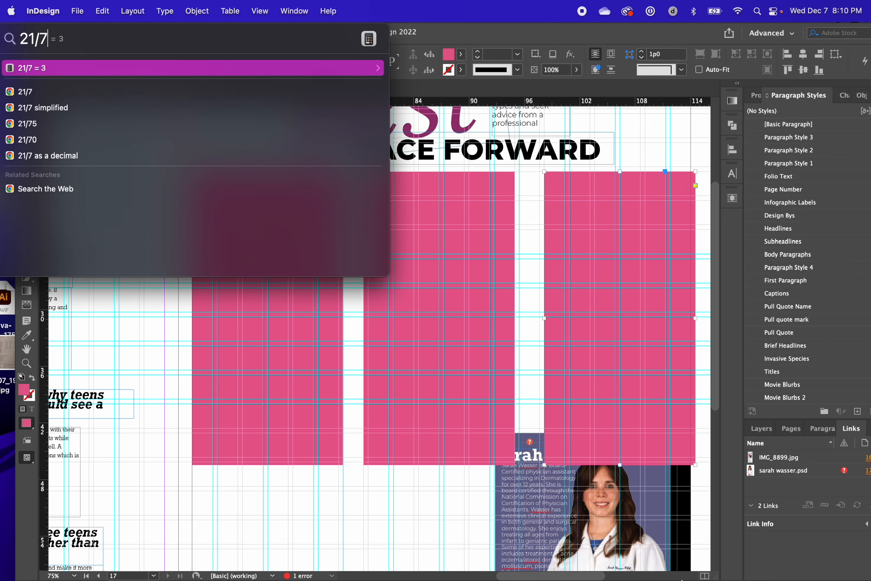
left_click(532, 401)
left_click(249, 391)
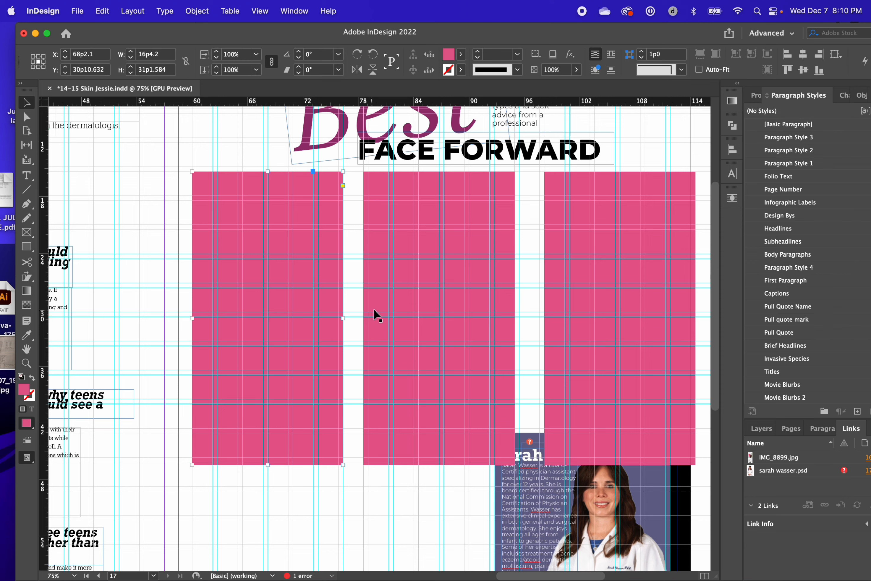
key("super+space")
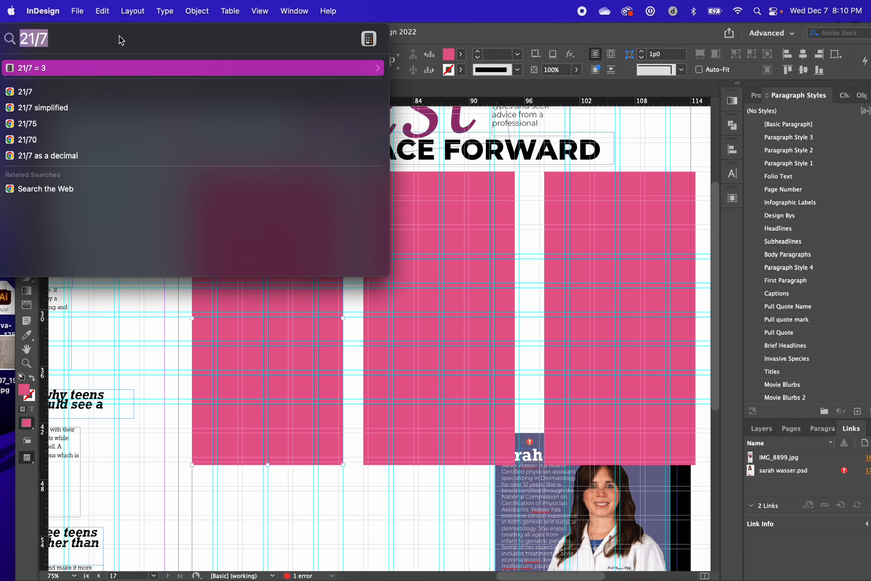
left_click(32, 42)
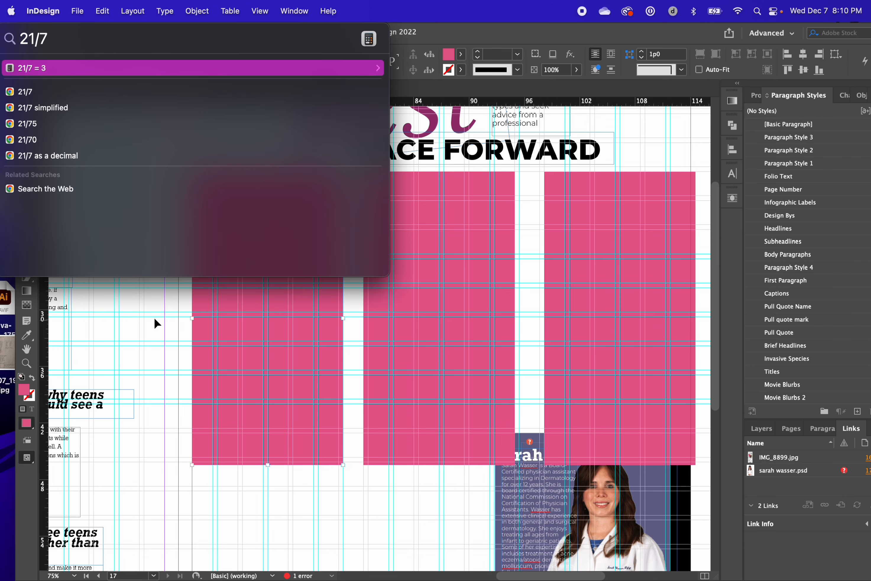
key("Escape")
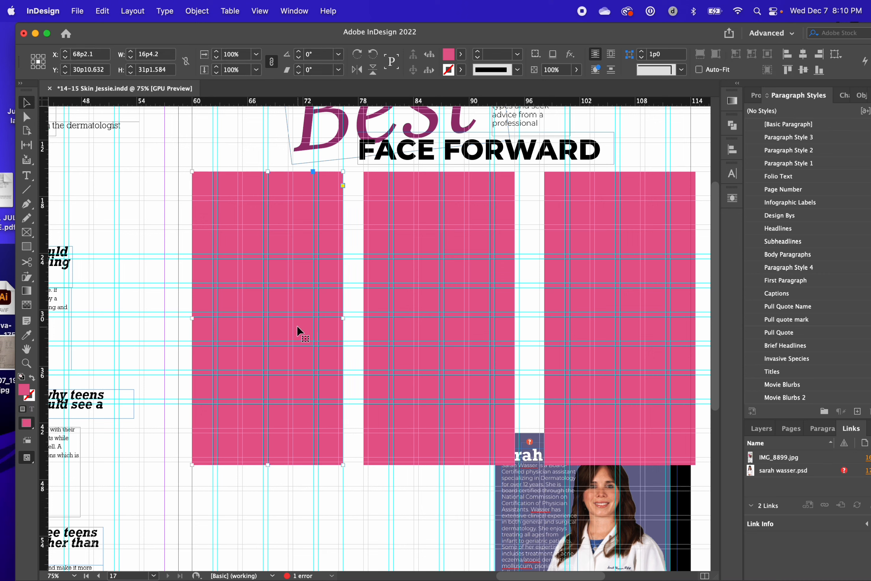
left_click_drag(297, 325, 286, 325)
key("super+z")
Step: Widen the outer pink column inward to about 21p8, meeting the profile box's inner edge, with the middle column shifted clear of it
left_click(554, 301)
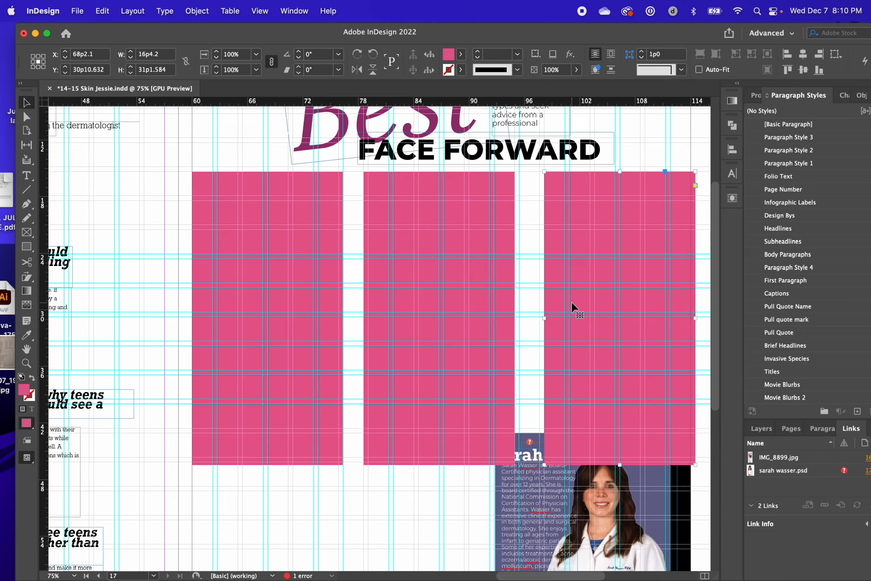
scroll(538, 313, "right", 3)
scroll(622, 382, "down", 5)
scroll(623, 382, "left", 1)
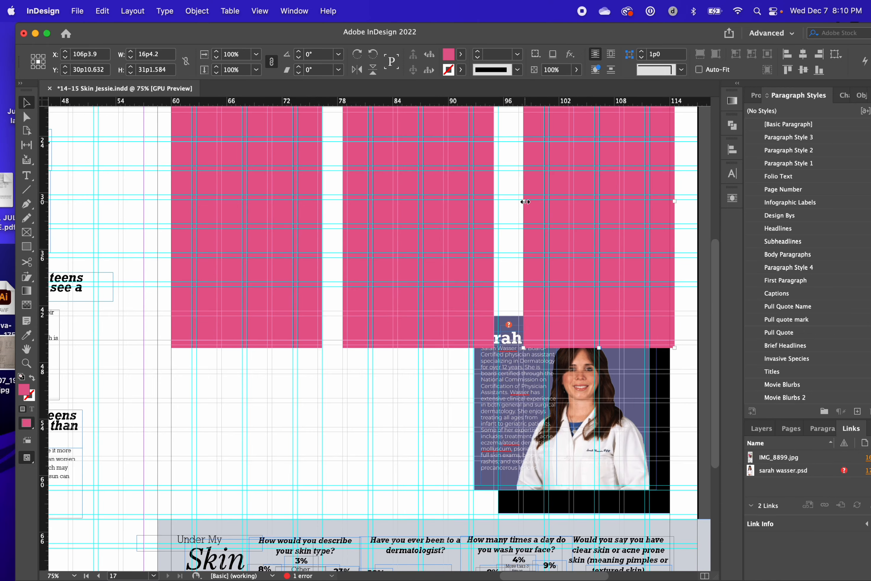
left_click_drag(525, 201, 476, 202)
left_click_drag(437, 252, 378, 258)
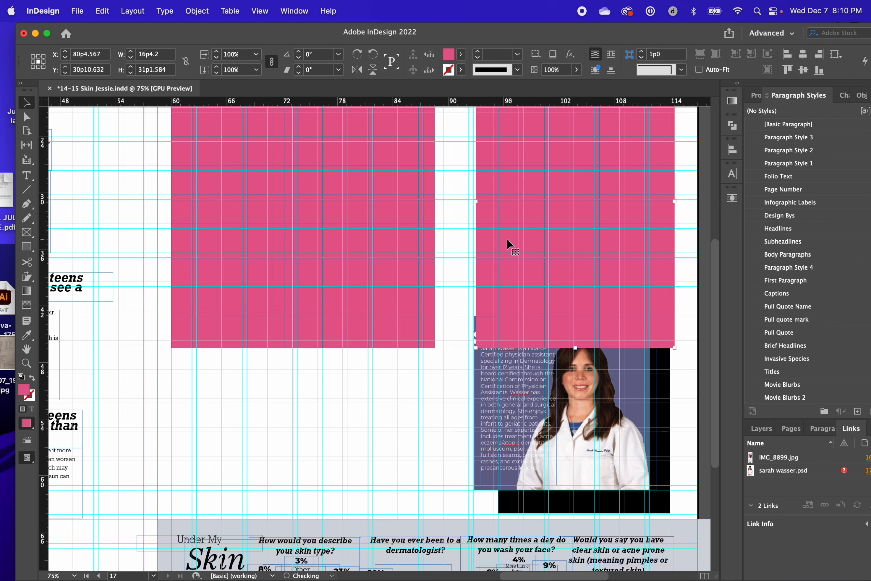
left_click_drag(476, 201, 473, 202)
Step: Place the middle pink column just inside the outer one, narrow it slightly, and fit the first column beside it
left_click_drag(384, 216, 414, 219)
left_click_drag(269, 233, 252, 226)
left_click_drag(313, 227, 230, 239)
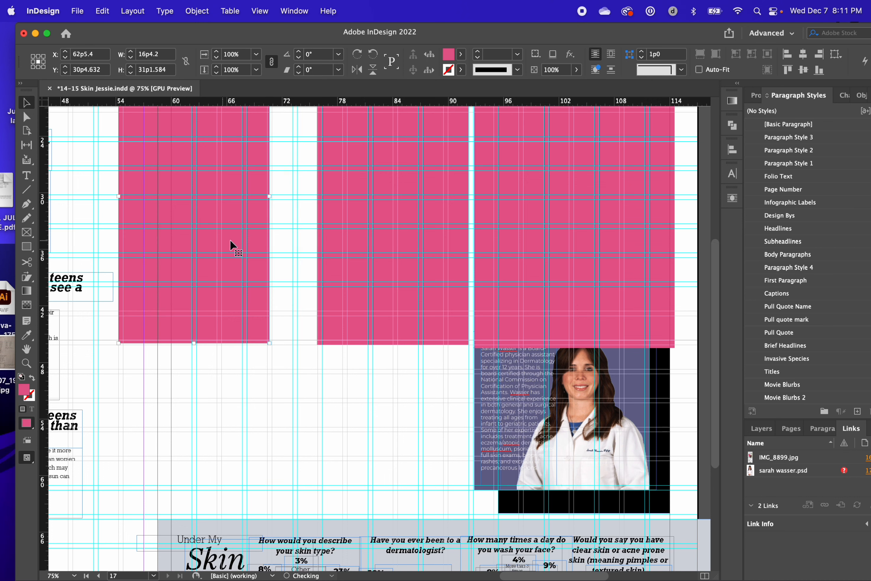
left_click(325, 217)
left_click_drag(317, 196, 323, 196)
left_click_drag(225, 220, 272, 219)
Step: Resize the first and middle pink columns together to a combined width of about 32p2, starting at page 17's inner margin
scroll(273, 219, "up", 3)
scroll(273, 219, "left", 3)
left_click(465, 274, "shift")
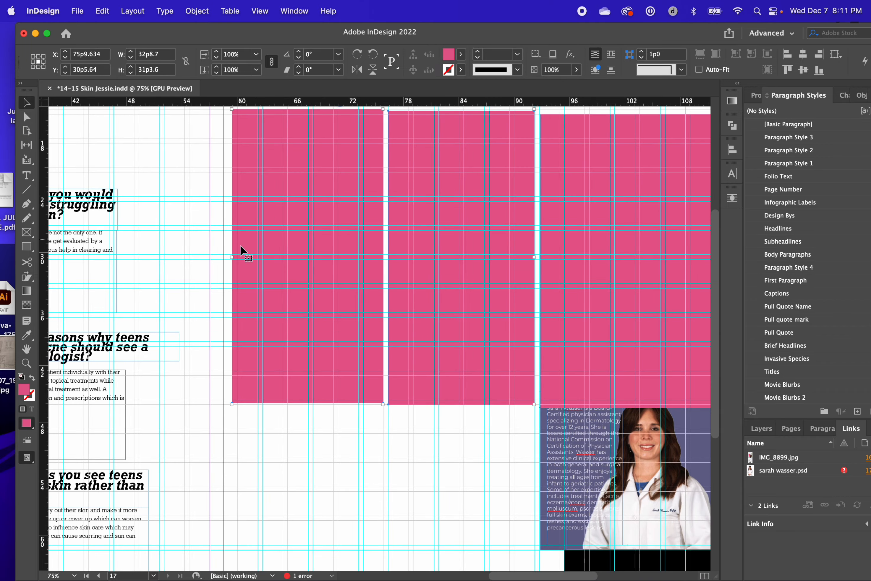
left_click_drag(233, 258, 239, 257)
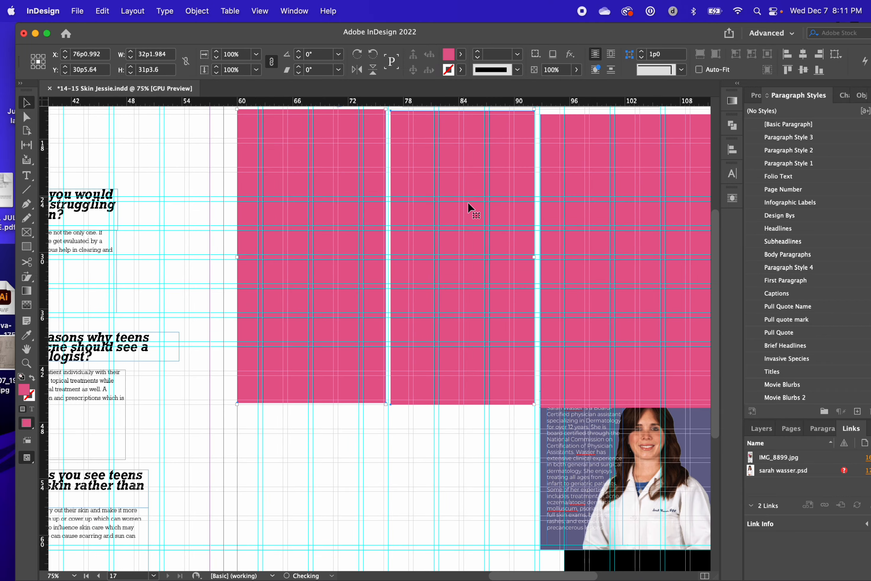
Step: Shift the three pink columns up beneath the "FACE FORWARD" headline and trim the first column to even out the gutters
left_click(409, 411)
left_click_drag(416, 316, 420, 328)
left_click_drag(334, 326, 334, 320)
left_click(390, 262)
left_click(381, 257)
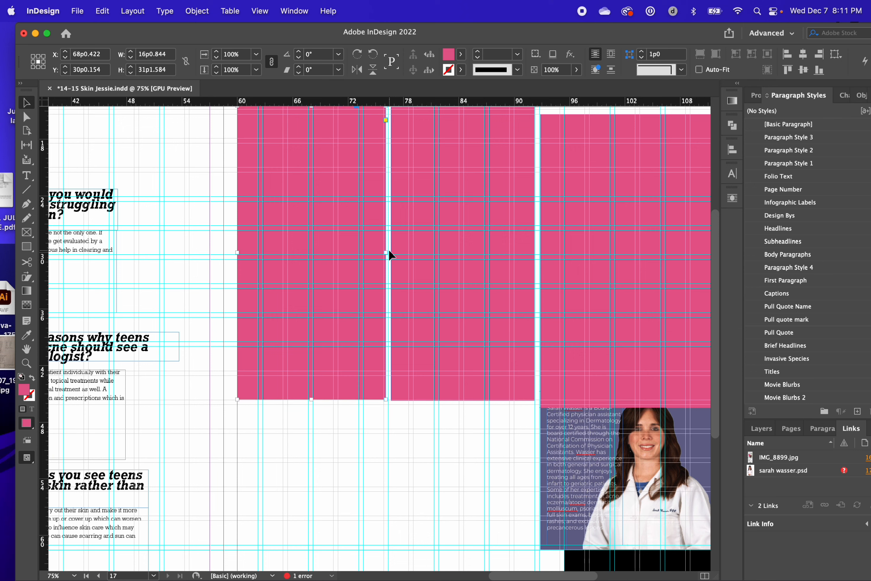
left_click(389, 250)
left_click(381, 261)
left_click_drag(388, 255, 389, 252)
left_click(397, 252)
scroll(391, 253, "up", 3)
left_click_drag(547, 240, 547, 239)
Step: Review the pink column layout against the Q&A, profile box and survey infographic across the whole spread
scroll(523, 239, "left", 5)
scroll(523, 239, "down", 2)
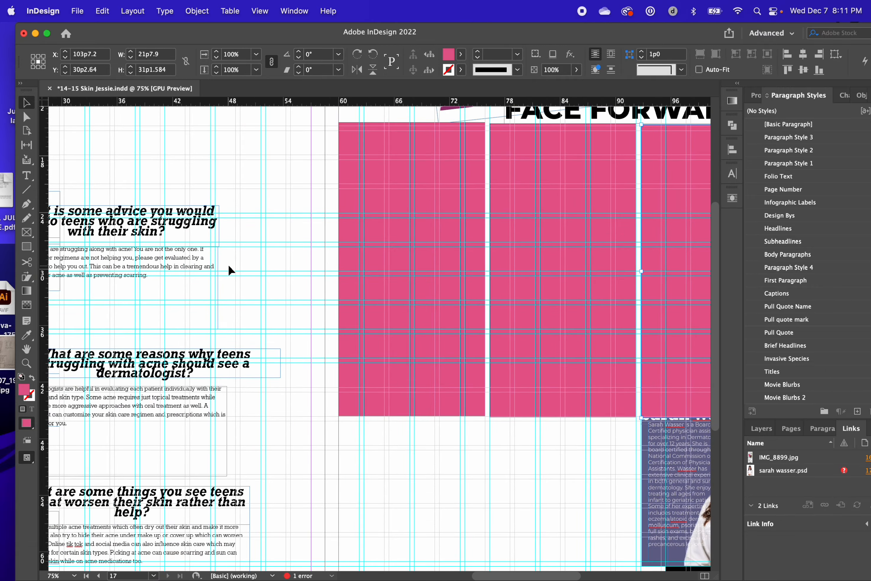
scroll(231, 258, "right", 3)
scroll(231, 258, "up", 1)
scroll(487, 426, "down", 5)
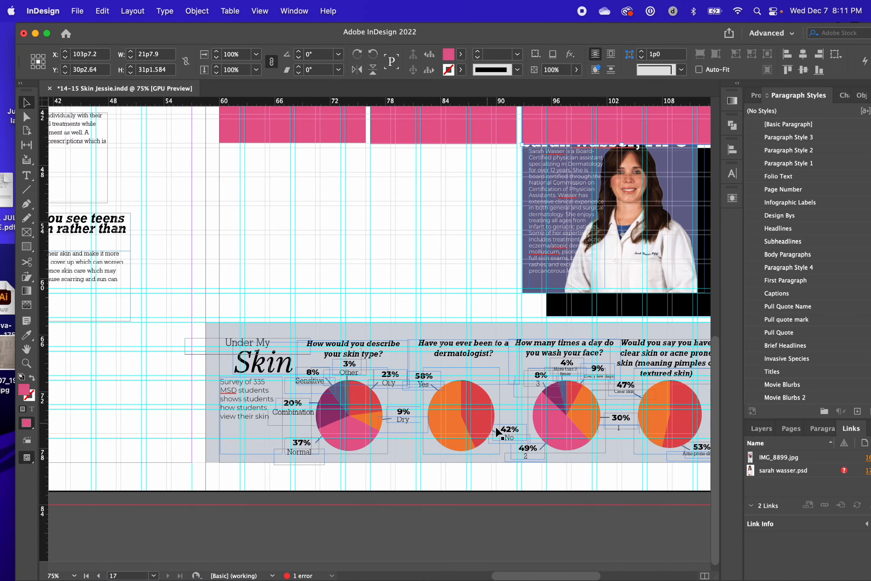
scroll(498, 433, "down", 6)
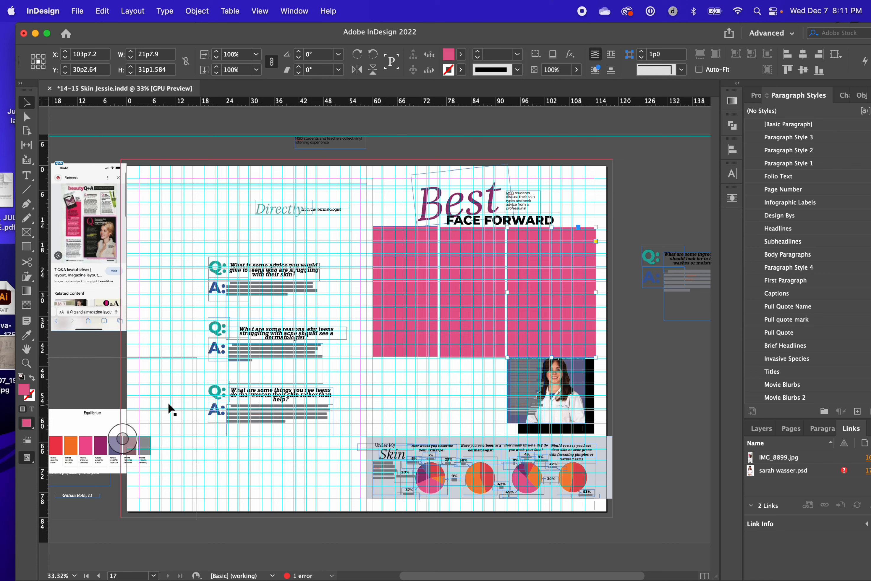
left_click(381, 295)
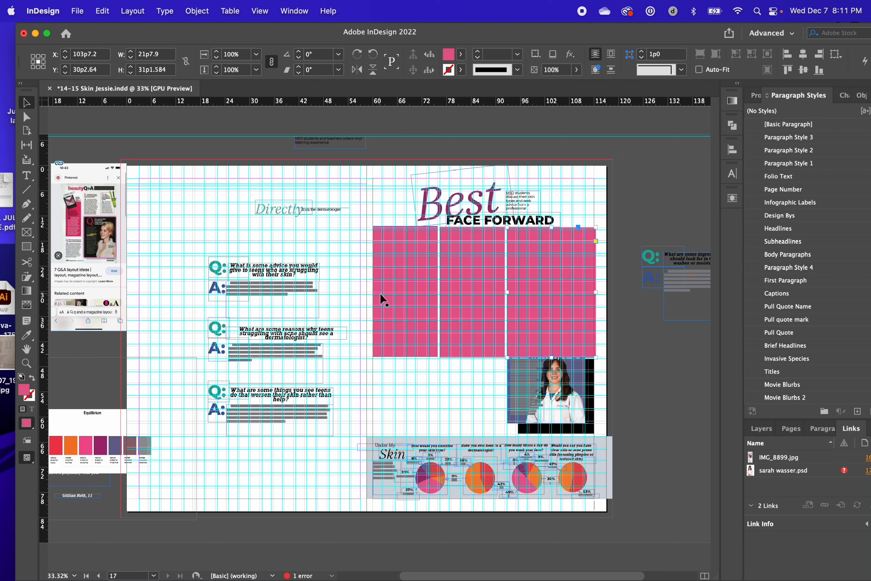
left_click(474, 342)
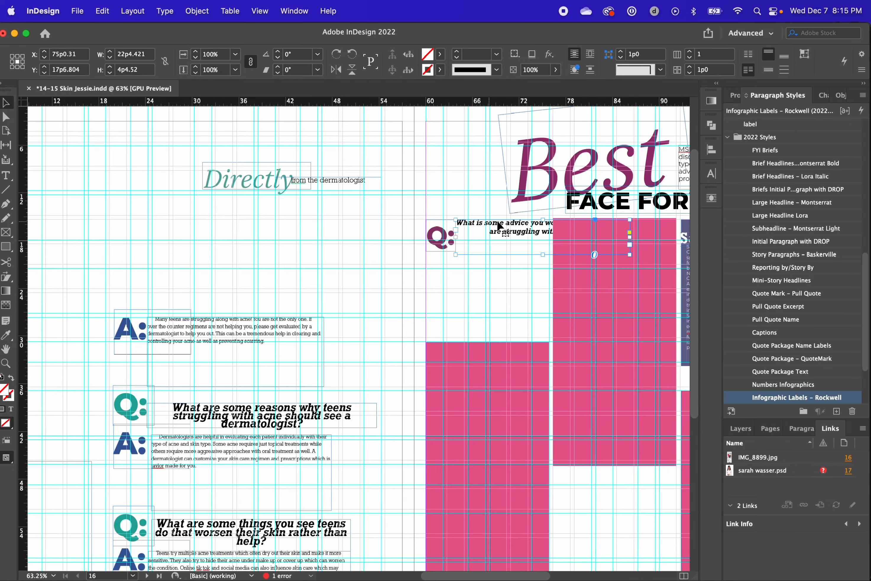
Step: Apply the Brief Headlines – Montserrat Bold paragraph style to the first answer's "A:" label on page 16
scroll(500, 225, "down", 5)
scroll(501, 227, "left", 3)
scroll(491, 227, "left", 3)
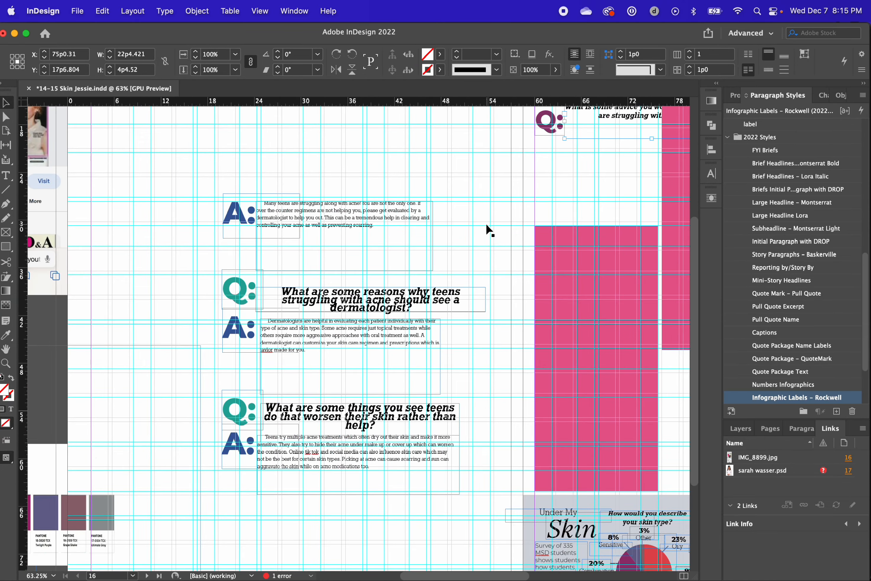
scroll(259, 227, "up", 4)
scroll(259, 227, "right", 3)
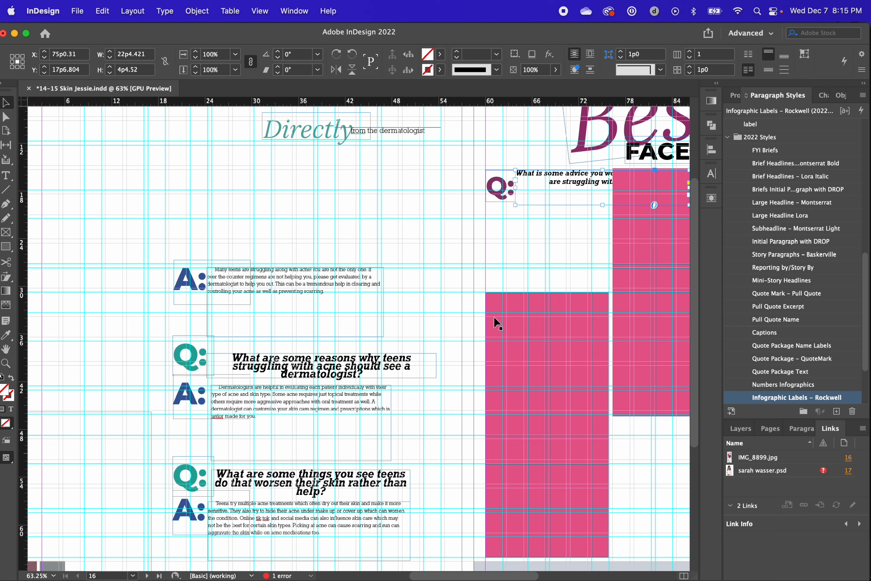
left_click(194, 280)
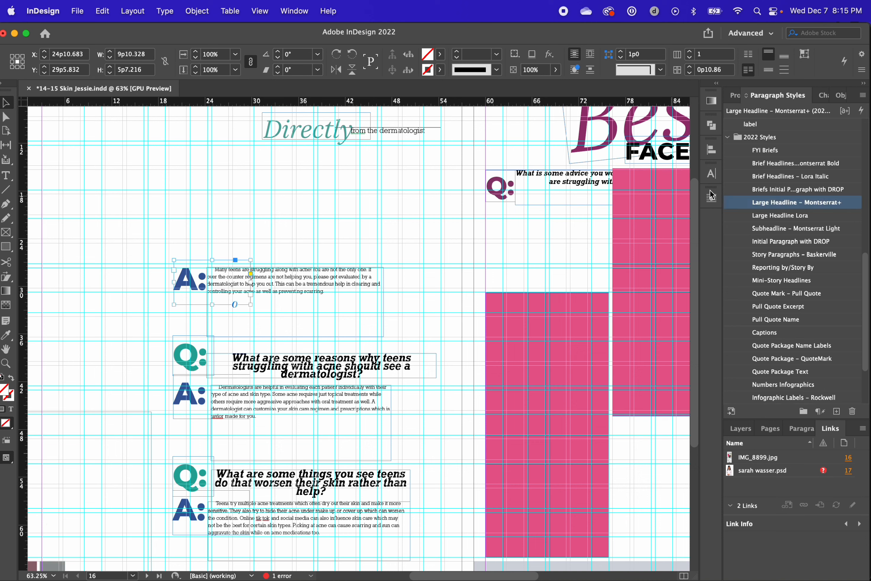
left_click(816, 164)
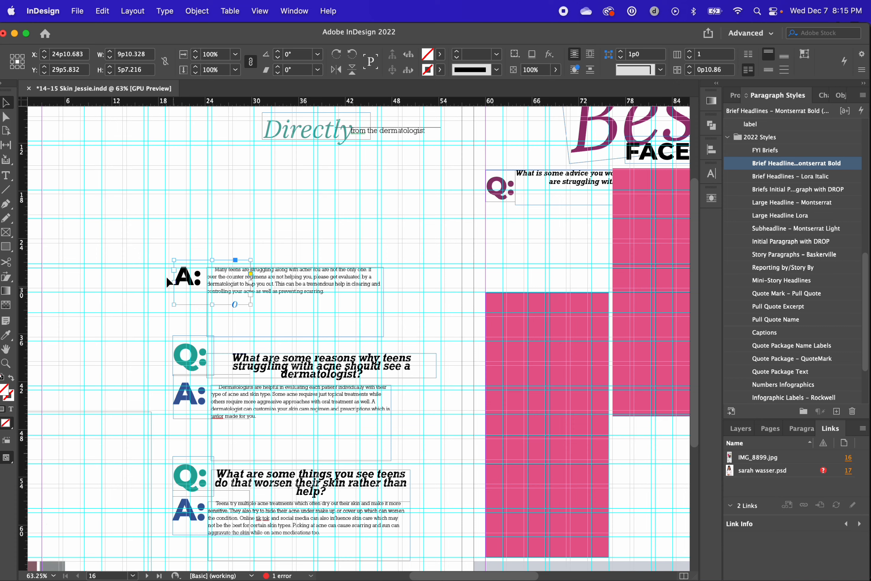
Step: Move the "What are some reasons why teens struggling with acne should see a dermatologist?" question up, just below the first answer
scroll(585, 149, "up", 1)
scroll(586, 149, "right", 1)
scroll(586, 149, "up", 1)
scroll(586, 149, "right", 1)
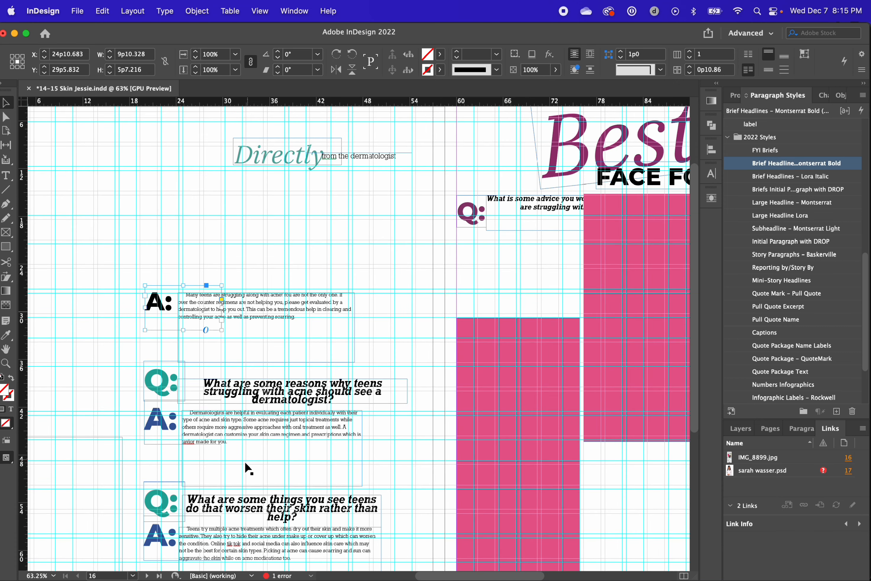
left_click(288, 379)
left_click_drag(316, 383, 329, 353)
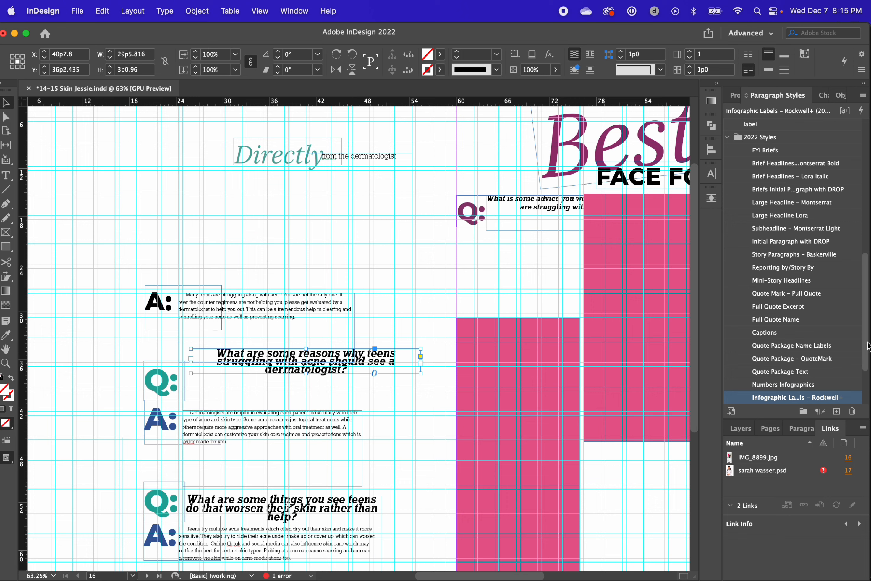
Step: Apply the Infographic Labels – Rockwell paragraph style to the question about seeing a dermatologist and narrow its frame to about 18p
left_click(783, 384)
left_click(803, 400)
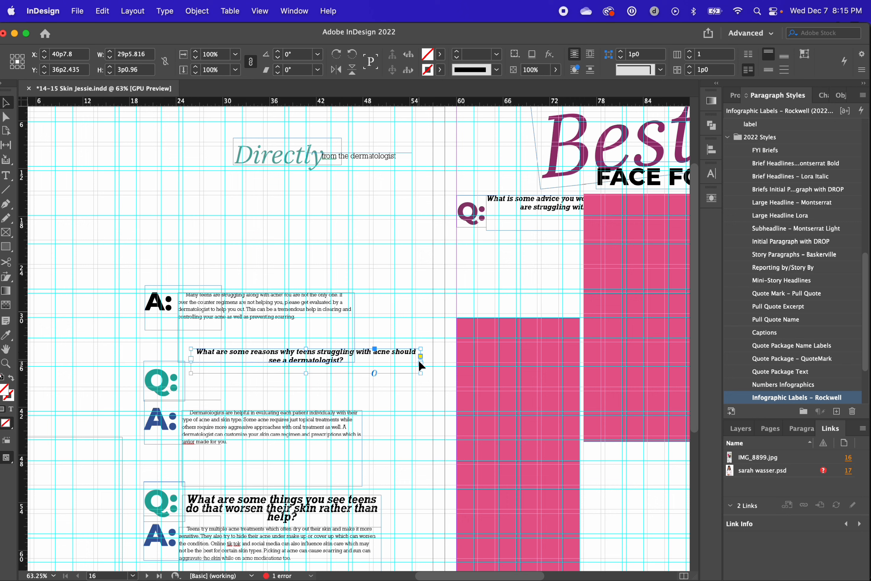
left_click_drag(421, 365, 332, 363)
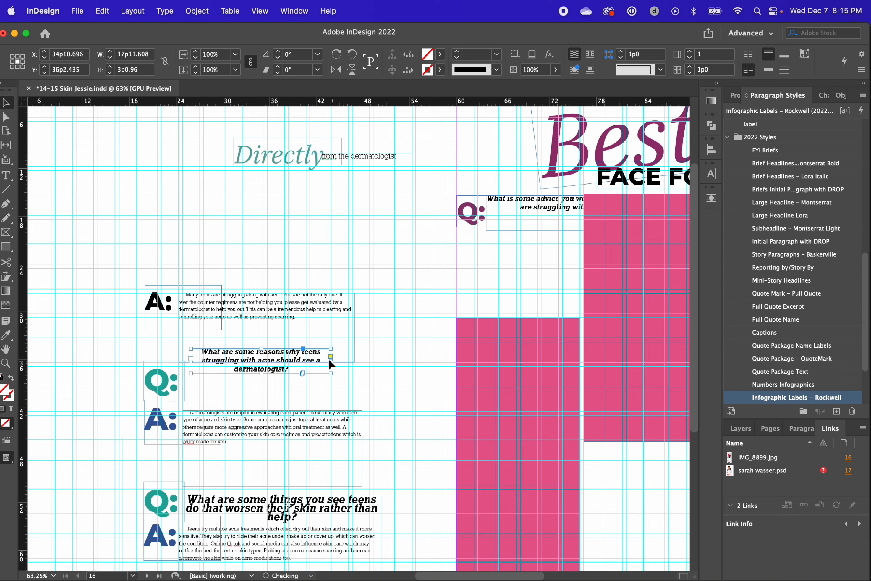